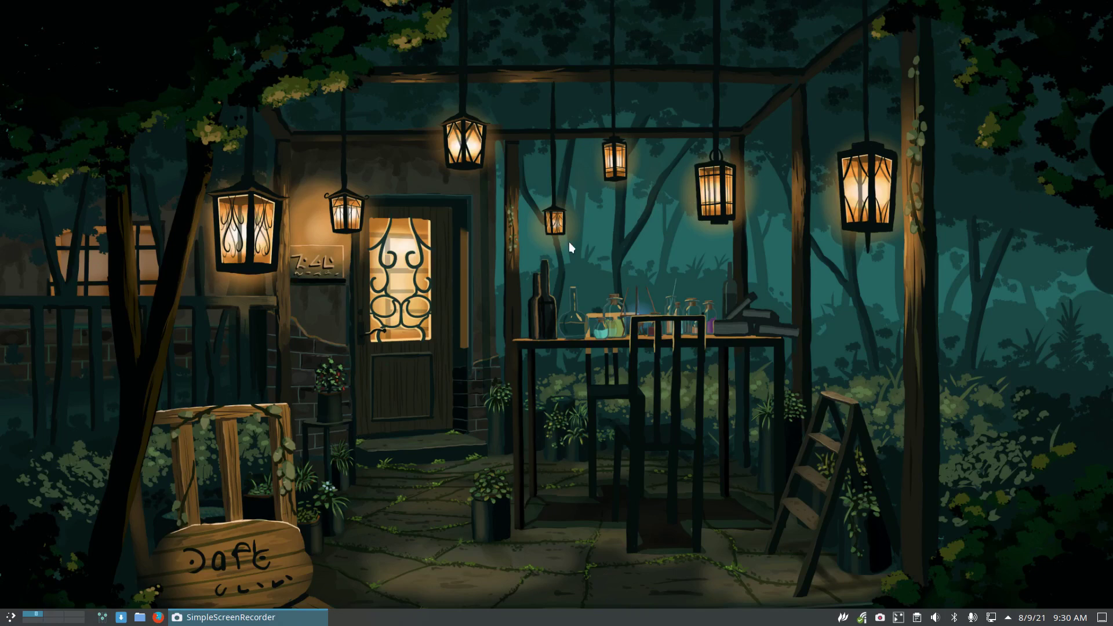
- Open a terminal window in the middle of the desktop and show the ISO release information with the iso command
key(ctrl+alt+t)
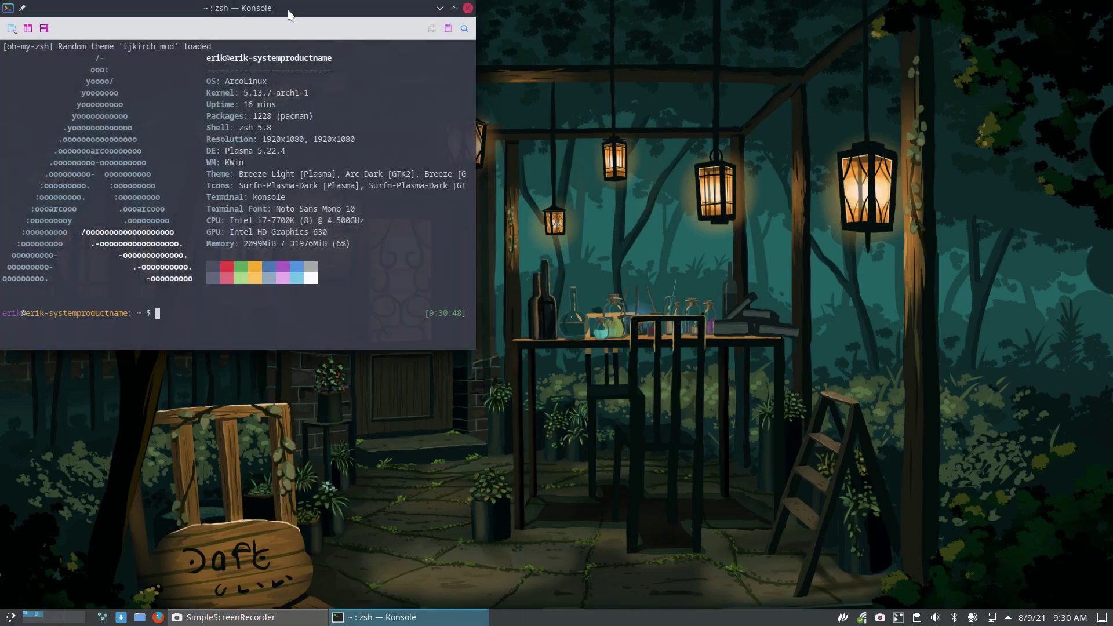
drag(290, 15, 561, 112)
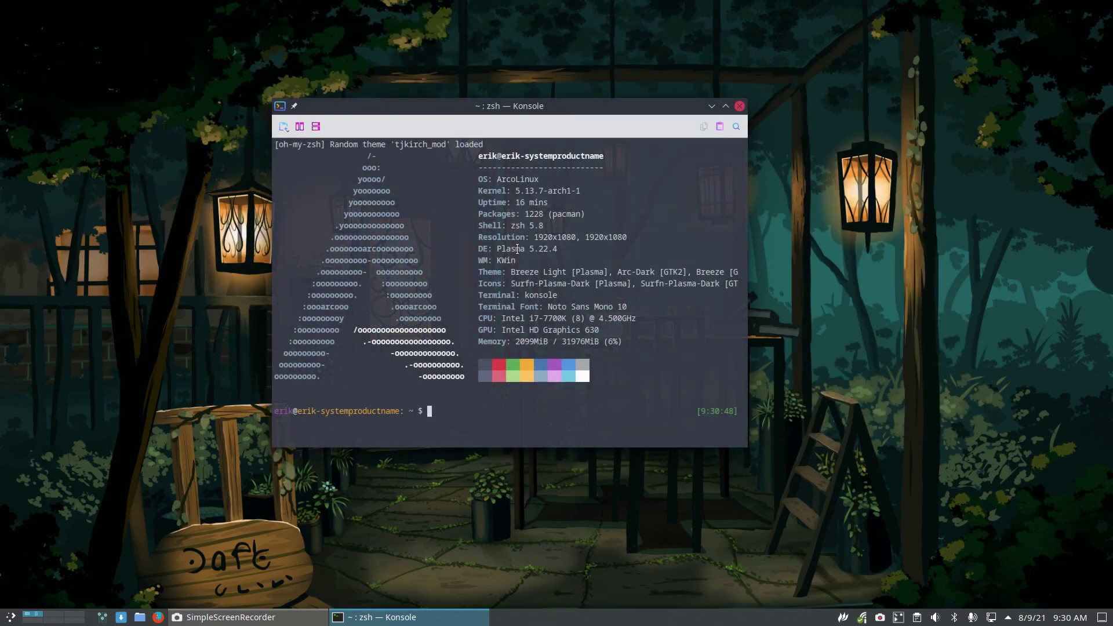
double_click(517, 224)
text(iso)
key(Return)
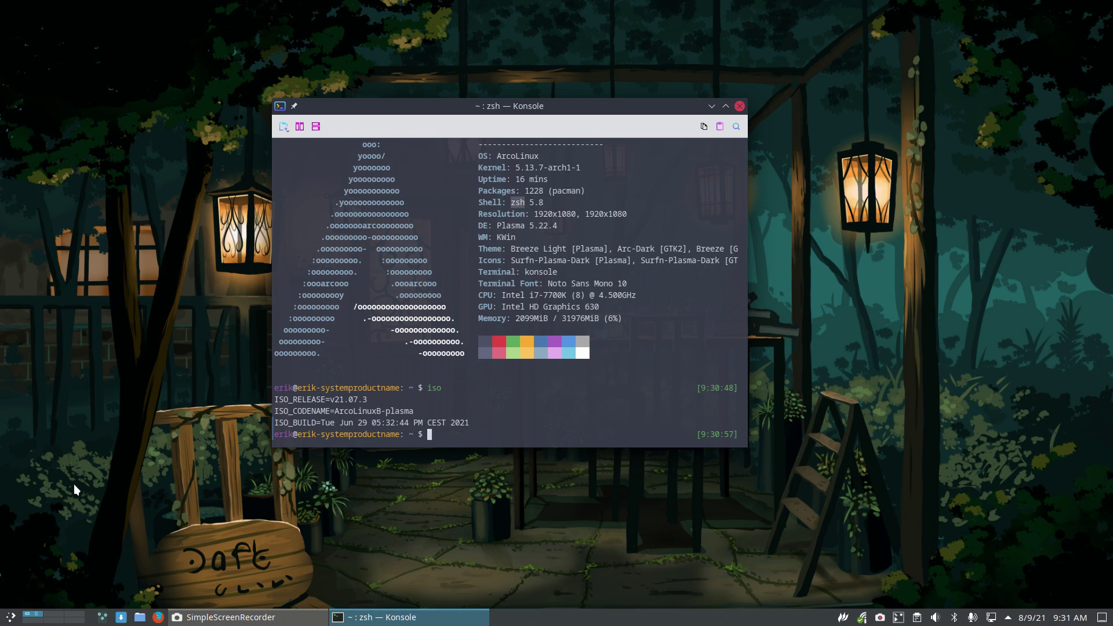
- Try to remove the discover package with "sudo pacman -R discover", enter the account password, and highlight the package that requires it
text(sudo pacman -R discover)
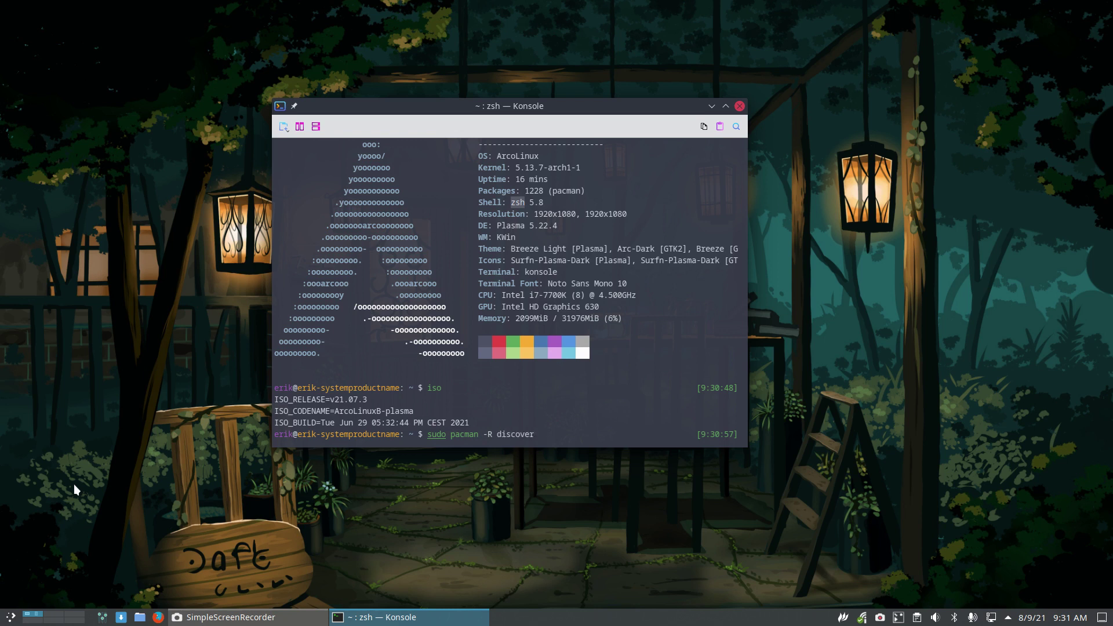
key(Return)
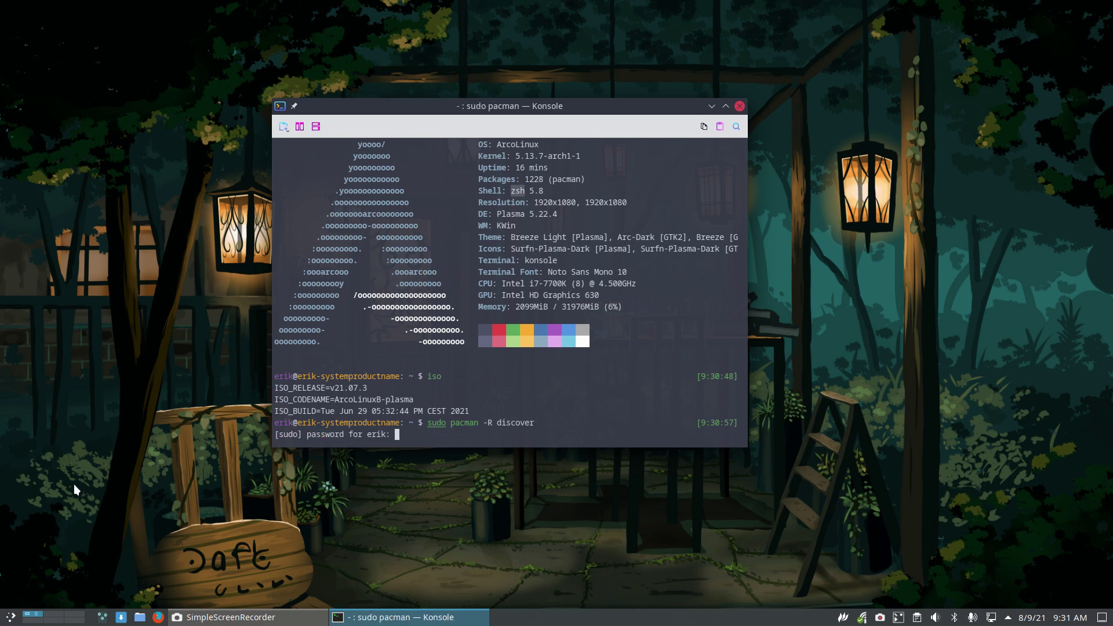
key(Return)
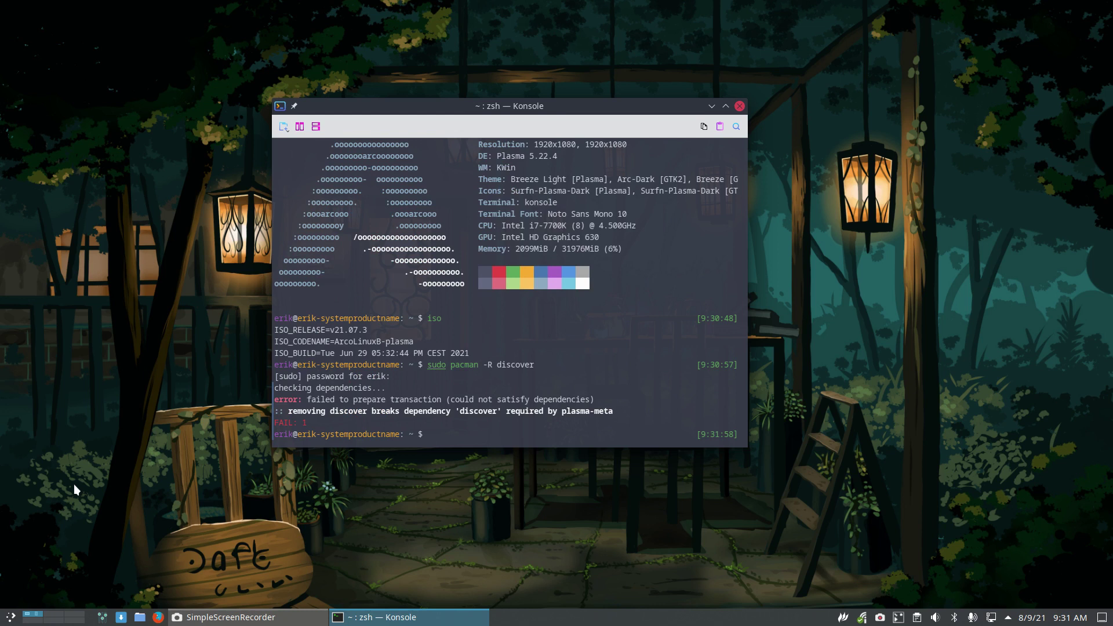
double_click(562, 410)
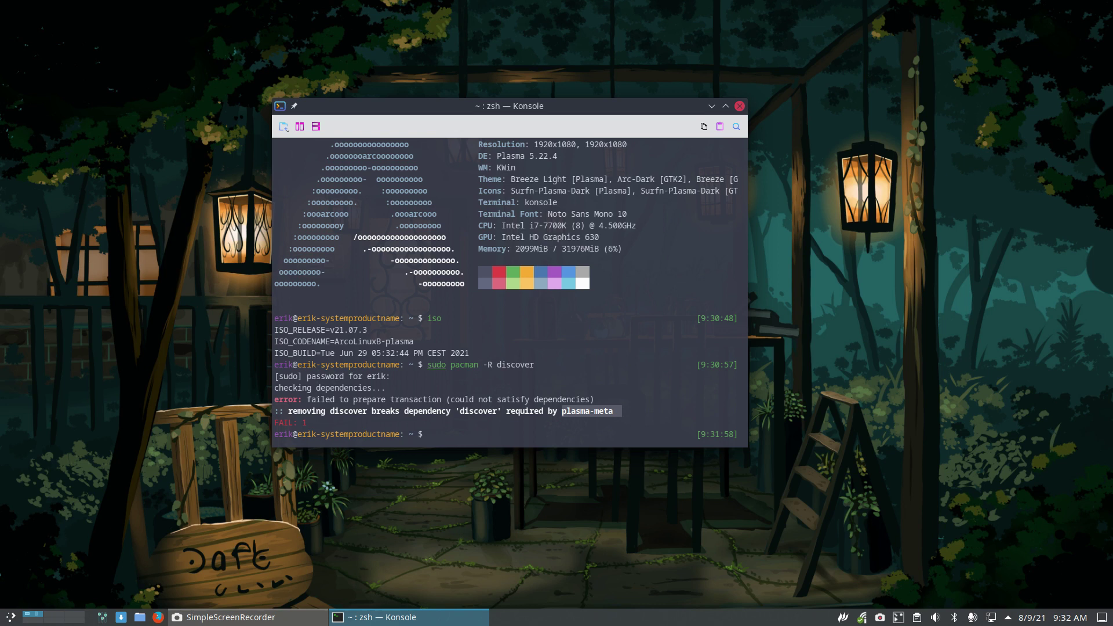
- Run "sudo pacman -Rdd discover" to skip the dependency checks, and abort the removal at the confirmation
key(Up)
key(Left)
key(Left)
key(Left)
key(Left)
key(Left)
key(Left)
key(Left)
key(Left)
text(dd)
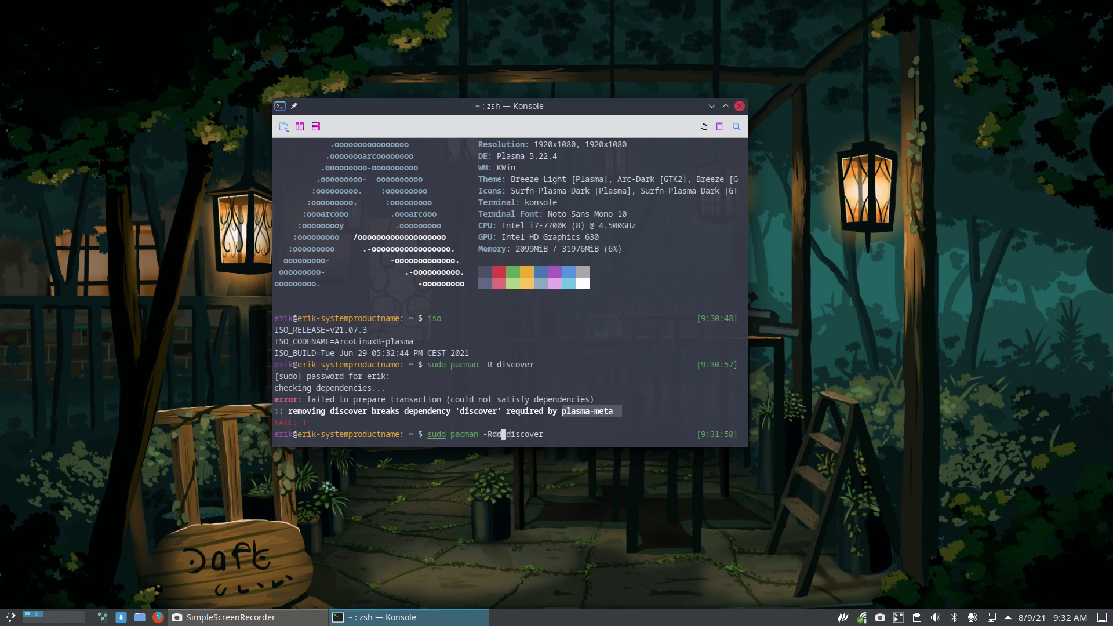
key(Return)
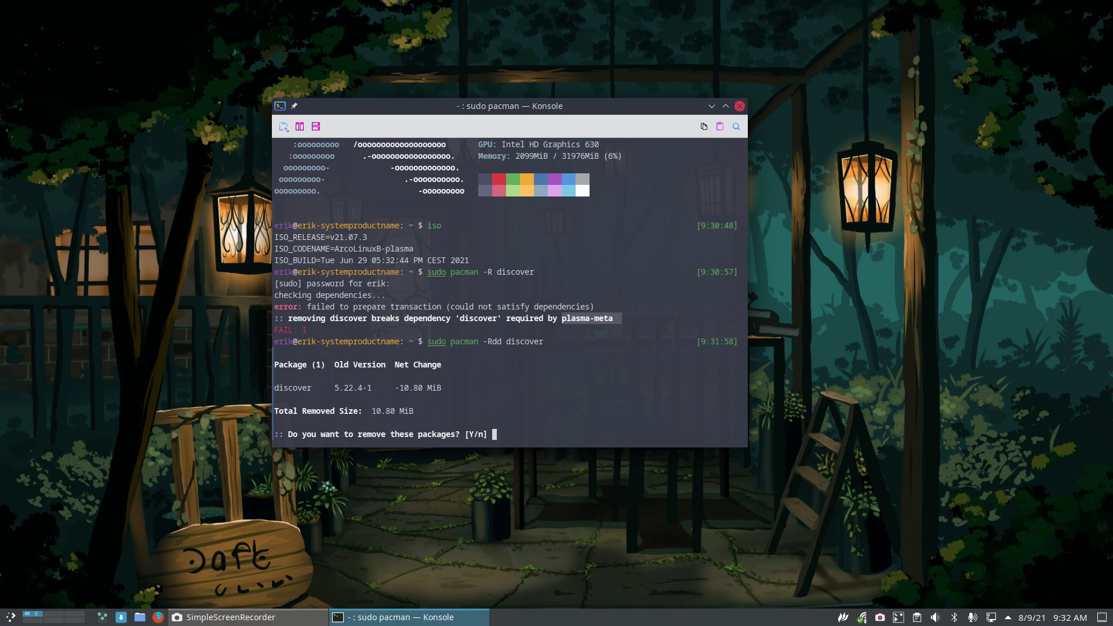
key(ctrl+c)
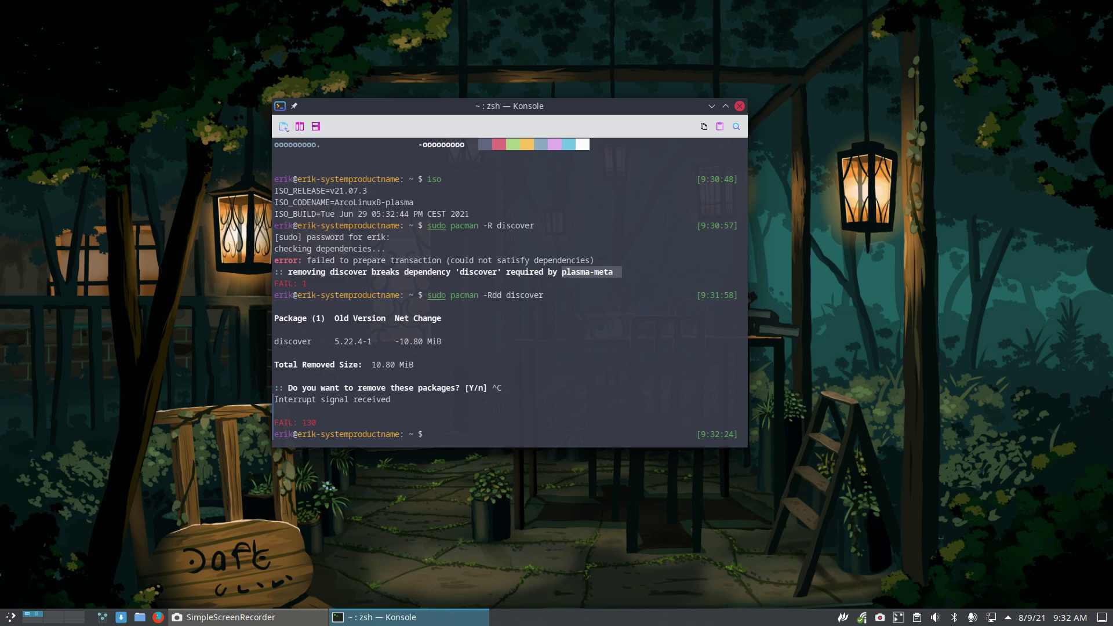
- Begin a "sudo systemctl status" command, look through the units starting with d, and complete the name to display-manager.service
text(sudo systemctl)
text(statu)
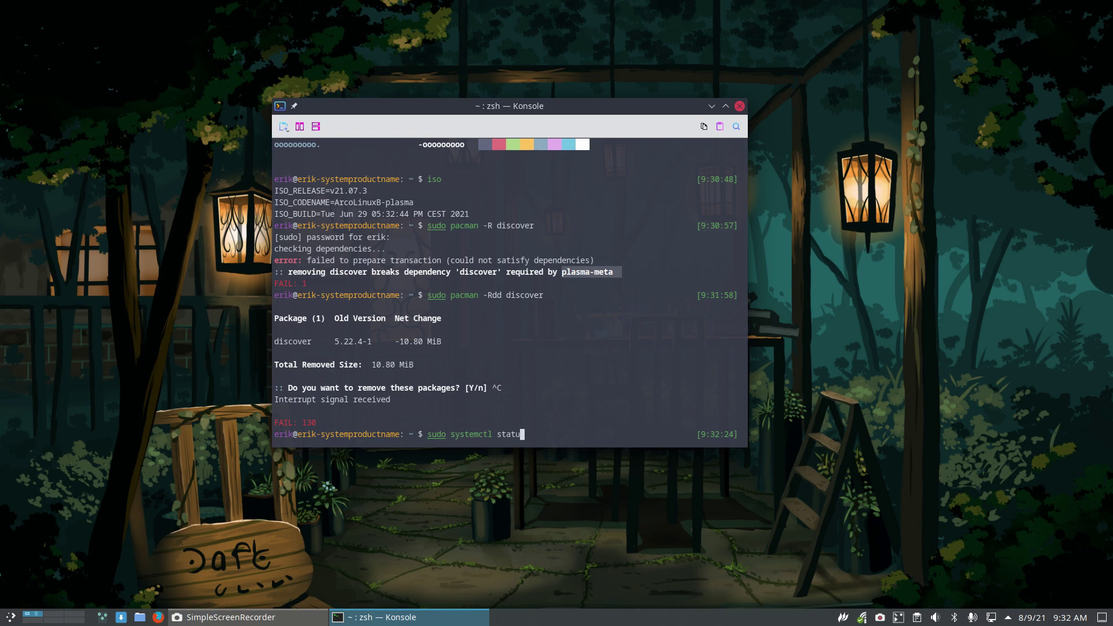
text(s d)
key(Tab)
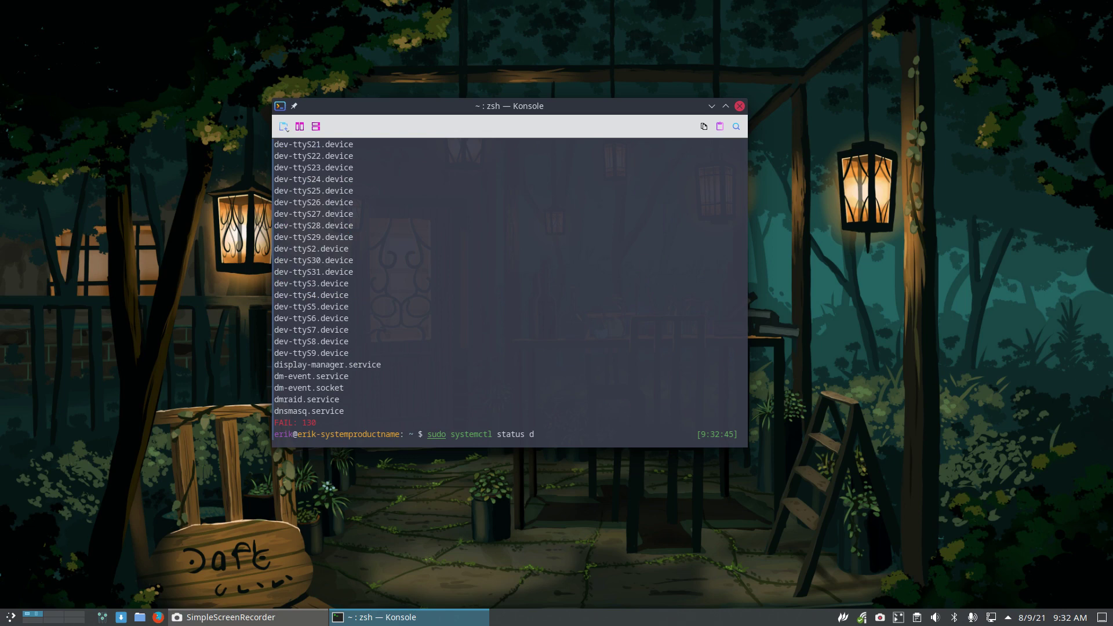
scroll(535, 341, up, 15)
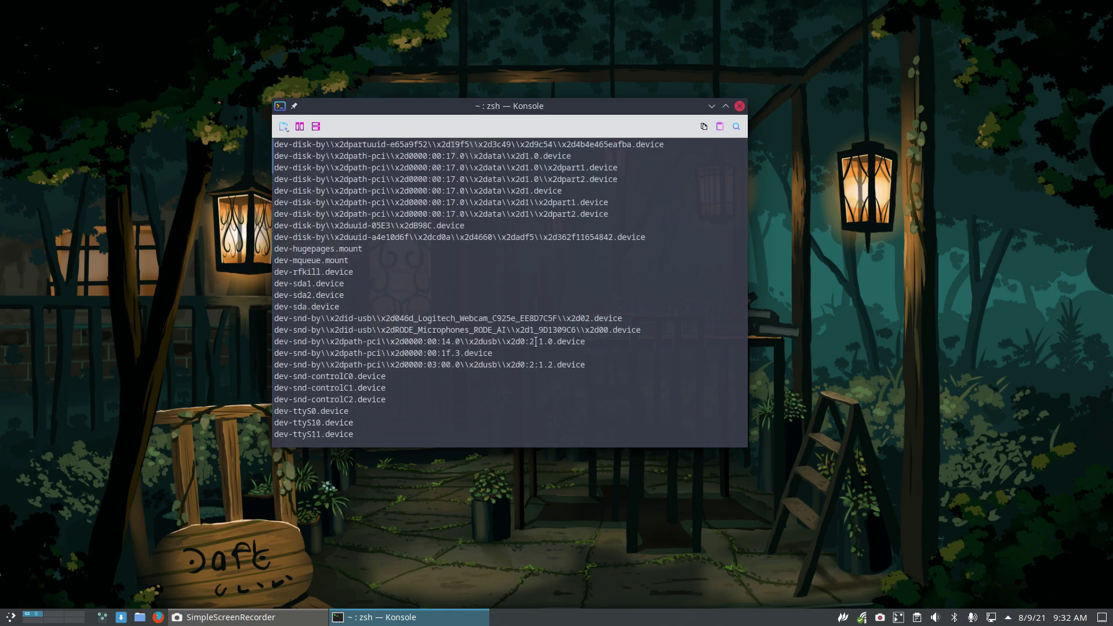
scroll(536, 341, up, 8)
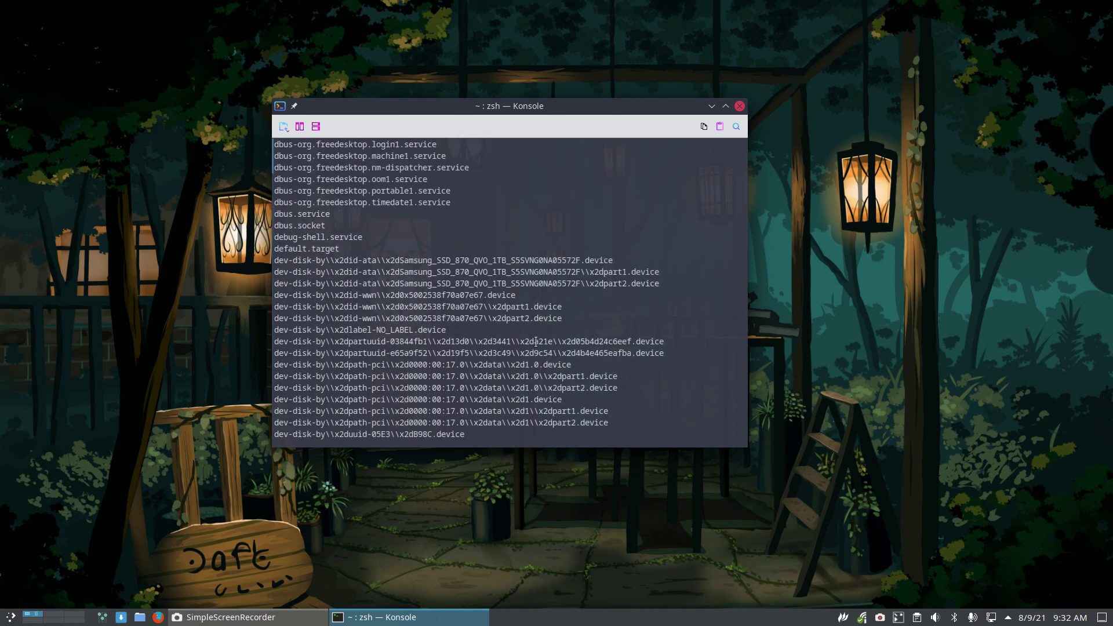
scroll(536, 342, down, 20)
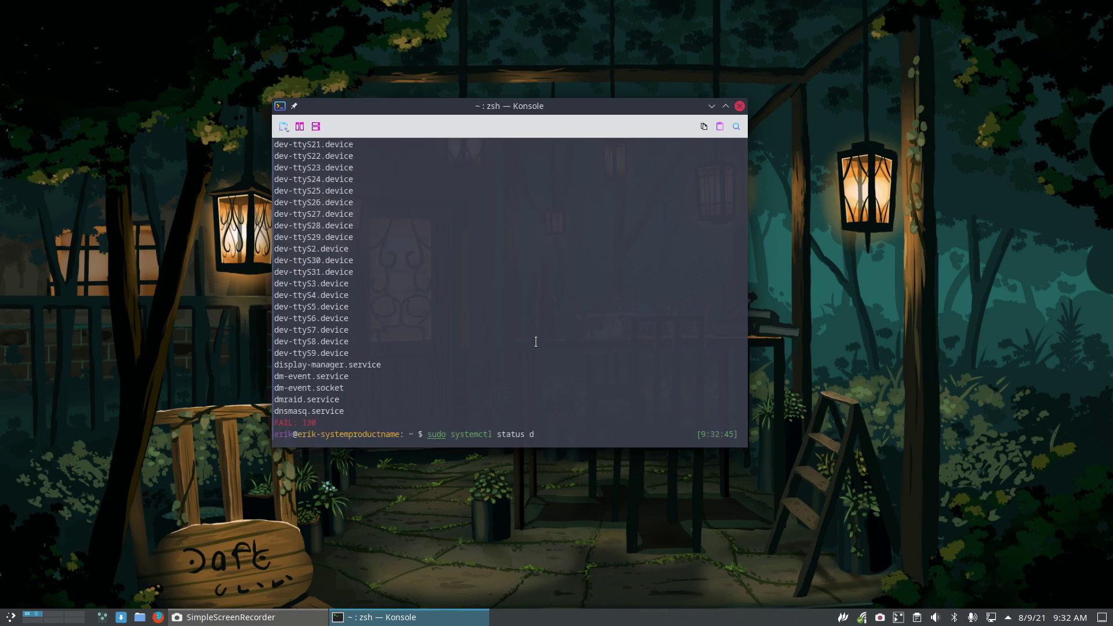
text(is)
key(Tab)
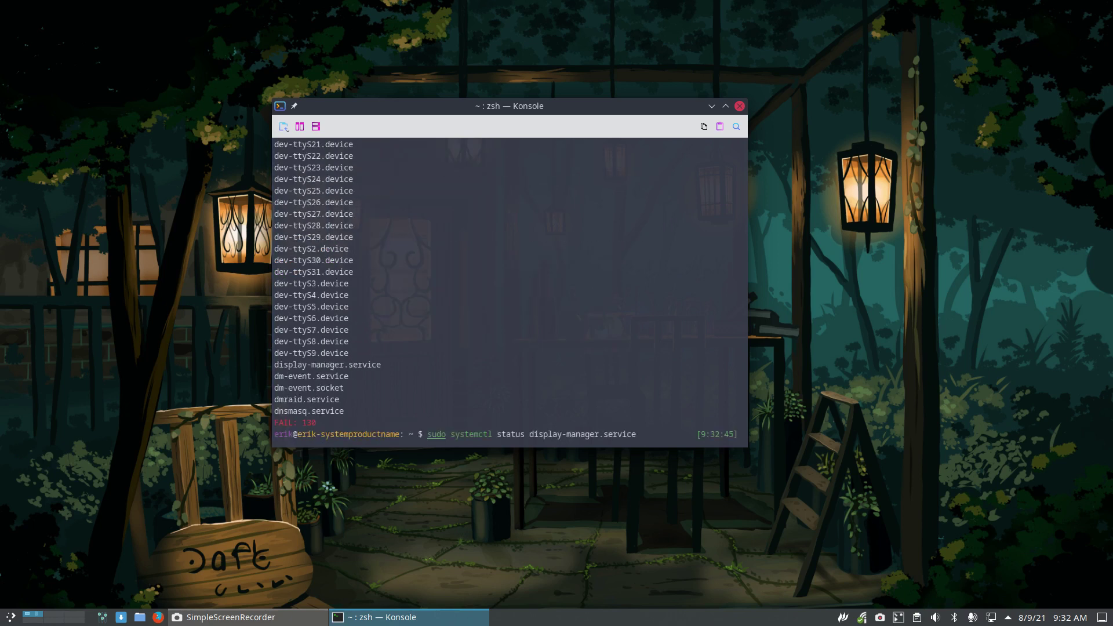
- Cut the command back to "sudo systemctl" and list the subcommands that start with k
key(BackSpace)
key(BackSpace)
key(BackSpace)
key(BackSpace)
key(BackSpace)
key(BackSpace)
key(BackSpace)
key(BackSpace)
key(BackSpace)
key(BackSpace)
key(BackSpace)
key(BackSpace)
key(BackSpace)
key(BackSpace)
key(BackSpace)
key(BackSpace)
key(BackSpace)
key(BackSpace)
key(BackSpace)
key(BackSpace)
key(BackSpace)
key(BackSpace)
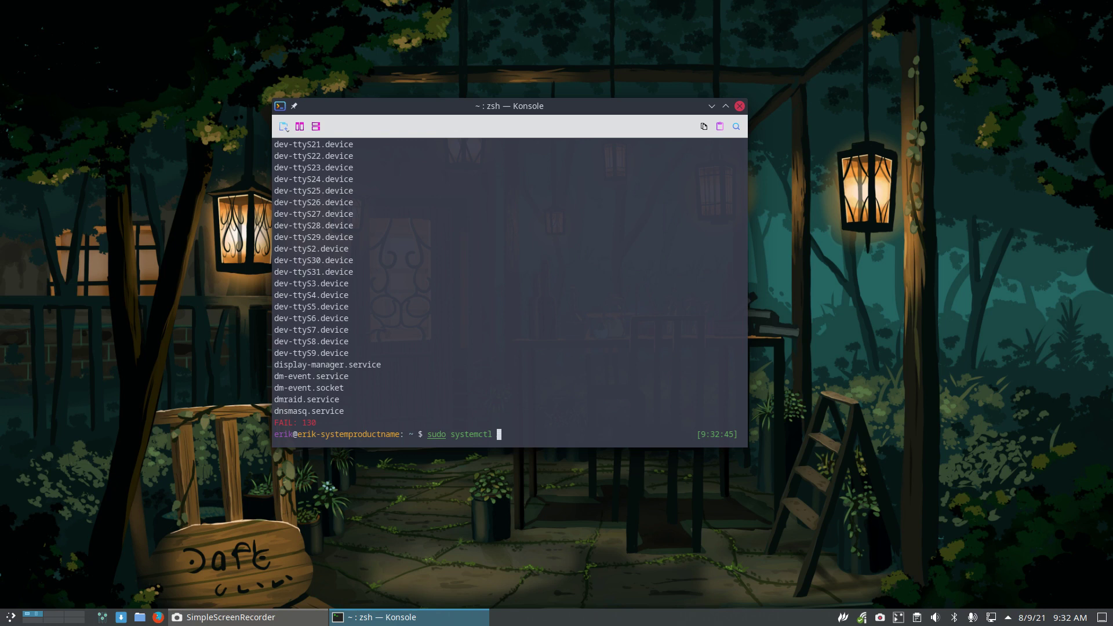
text(k)
key(Tab)
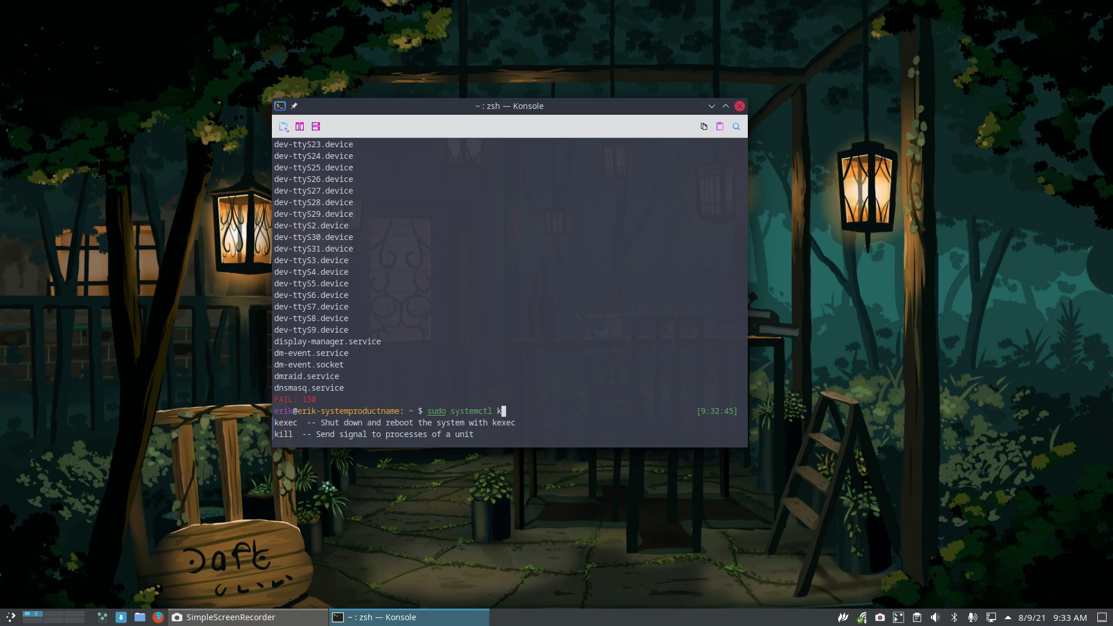
key(BackSpace)
- Look through the status units starting with d once more and complete the command with display-manager.service
text(status d)
key(Tab)
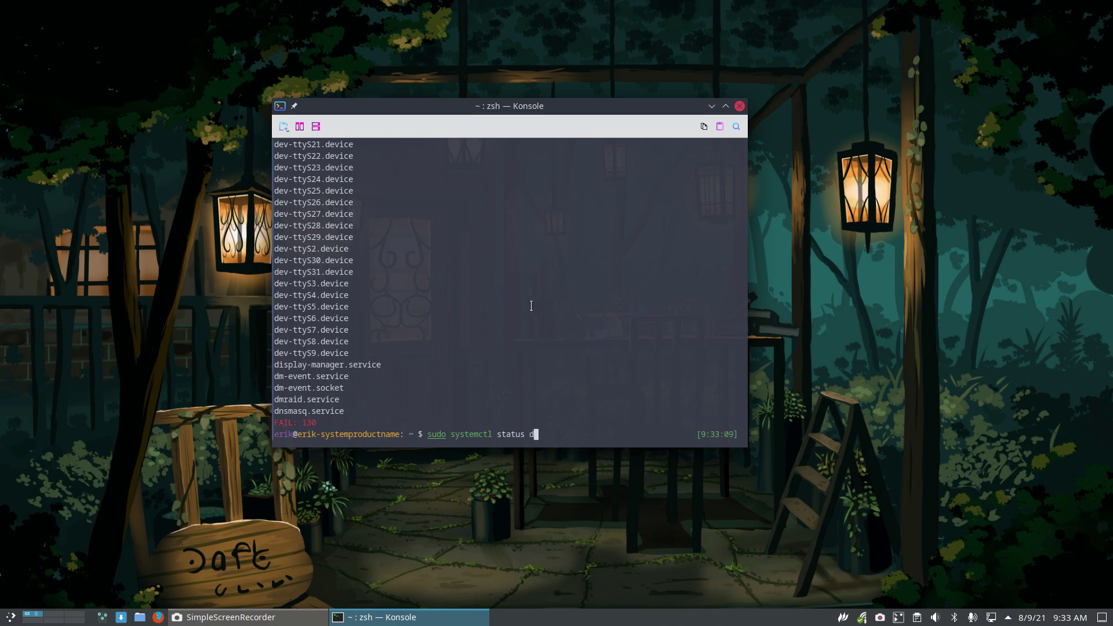
scroll(528, 305, up, 10)
scroll(516, 305, down, 10)
text(is)
key(Tab)
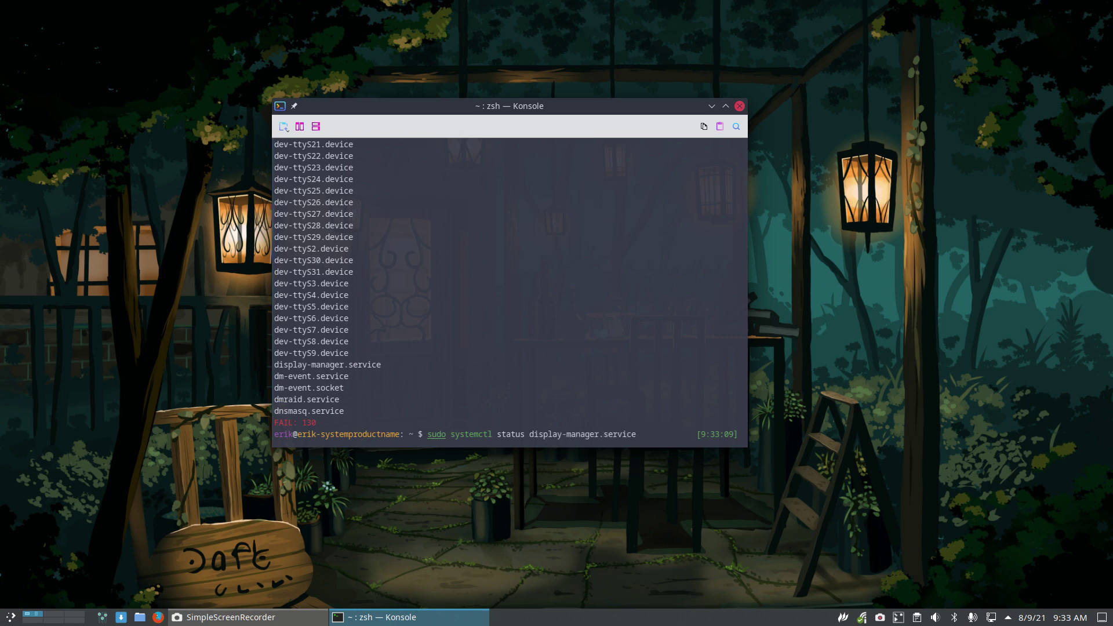
- Clear the unit name from the status command and list the units starting with k, followed by those starting with p
key(BackSpace)
key(BackSpace)
key(BackSpace)
key(BackSpace)
key(BackSpace)
key(BackSpace)
key(BackSpace)
key(BackSpace)
key(BackSpace)
key(BackSpace)
key(BackSpace)
key(BackSpace)
key(BackSpace)
key(BackSpace)
key(BackSpace)
key(BackSpace)
key(BackSpace)
key(BackSpace)
key(BackSpace)
key(BackSpace)
key(BackSpace)
key(BackSpace)
key(BackSpace)
text(k)
key(Tab)
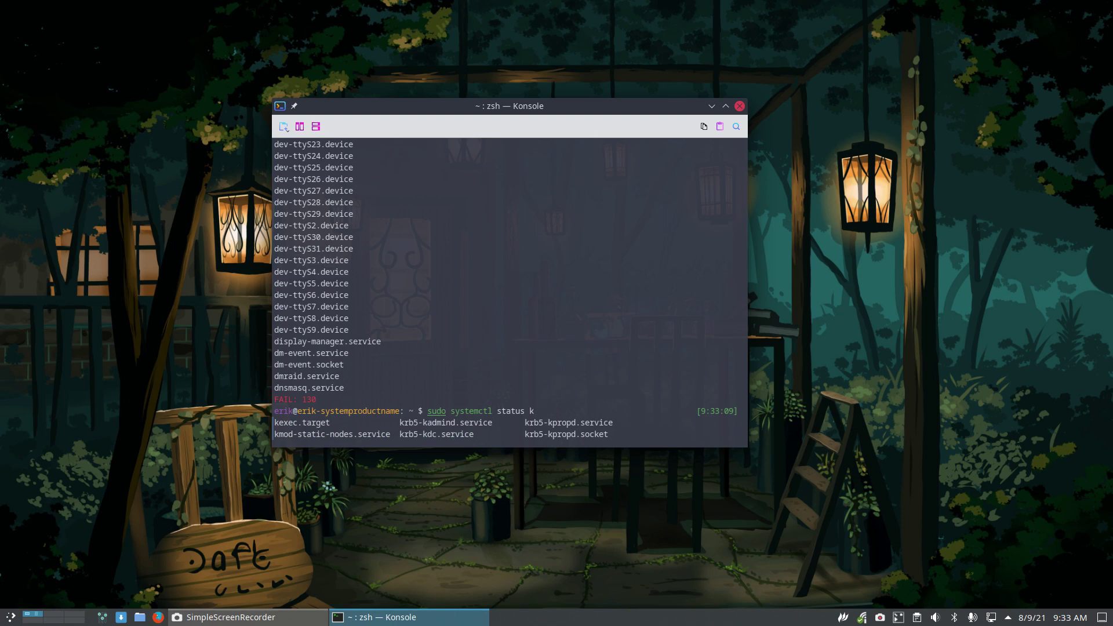
key(BackSpace)
text(p)
key(Tab)
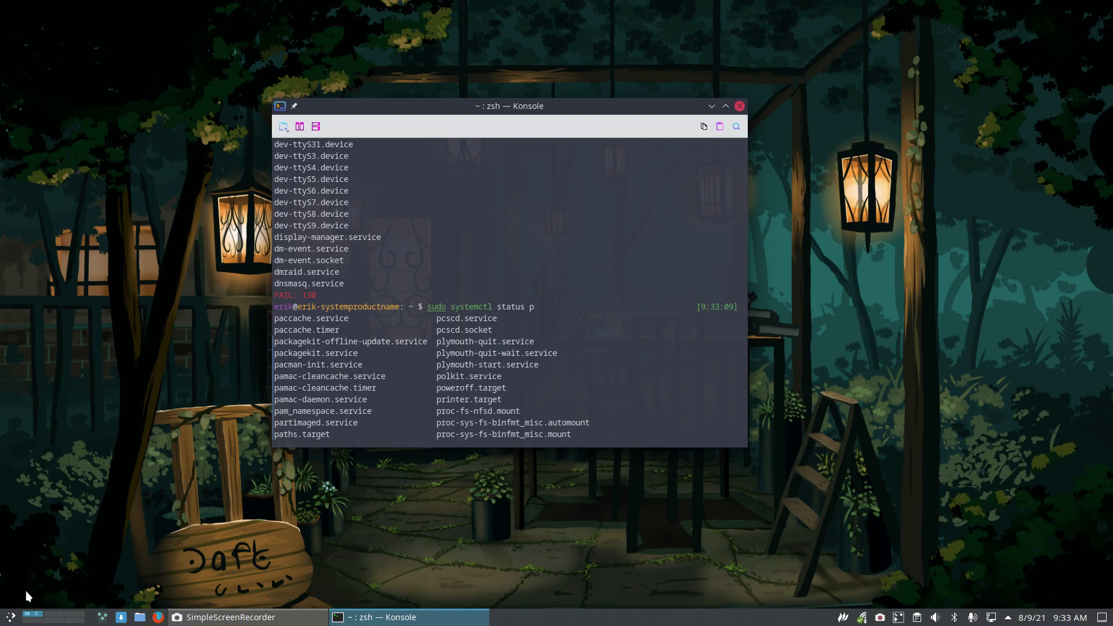
- Open System Settings and show its Systemd page
click(11, 617)
click(100, 616)
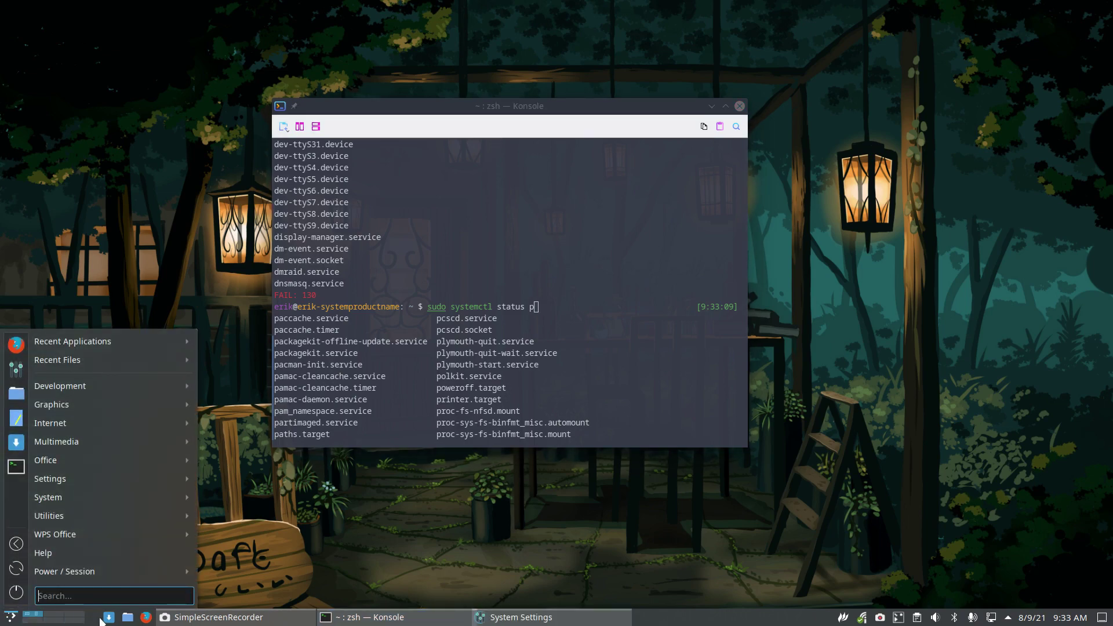
scroll(106, 410, down, 2)
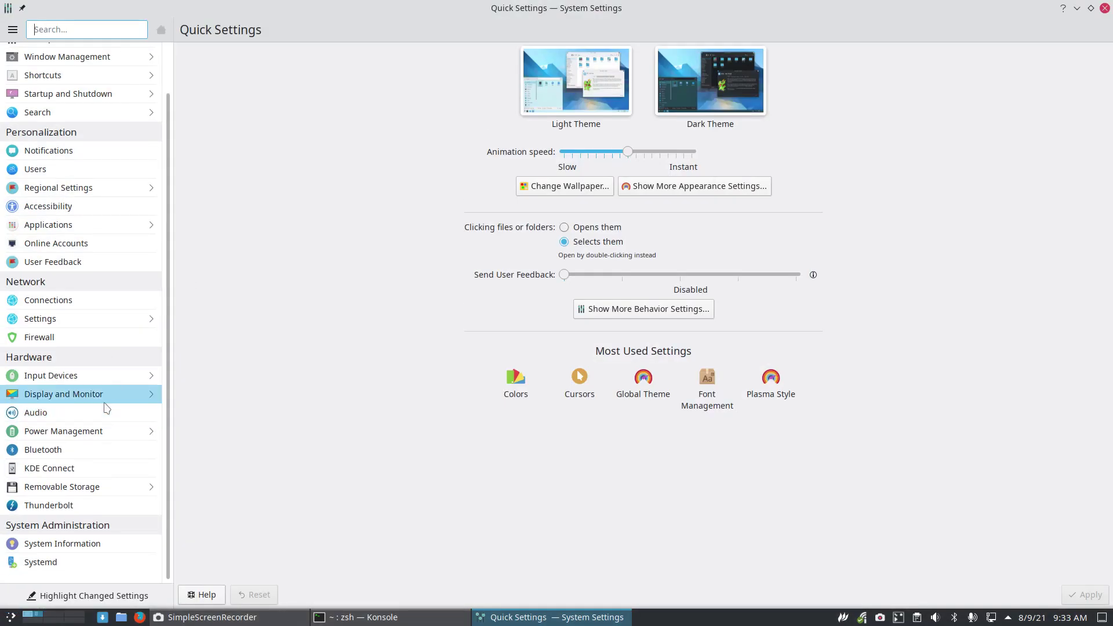
click(95, 562)
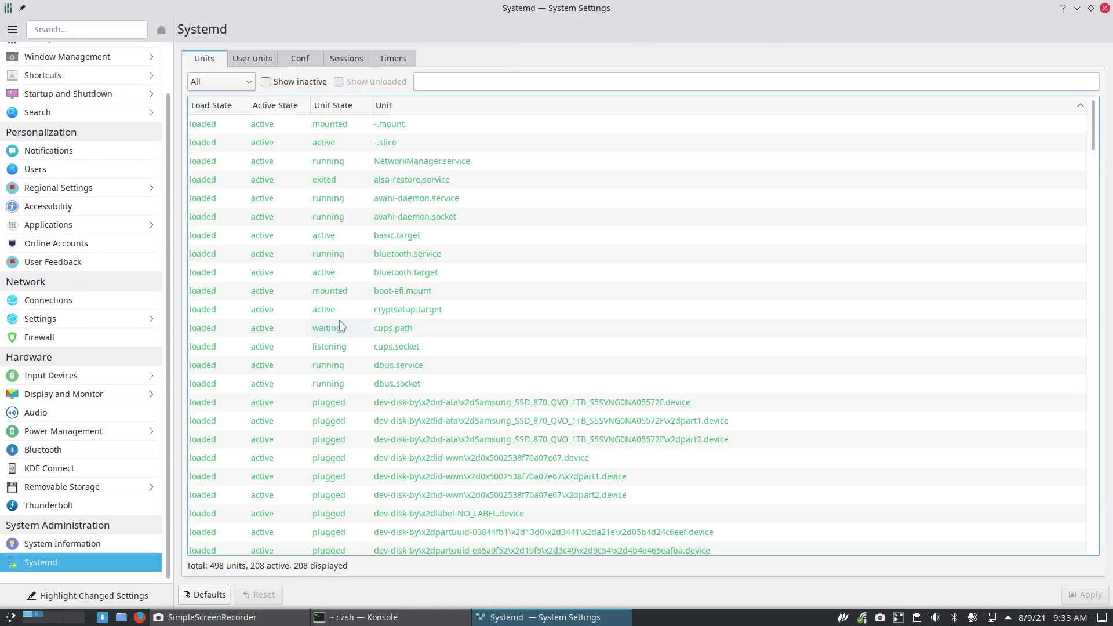
- Search the systemd units for "dis" and for "upd" to look for a Discover or update service
click(465, 79)
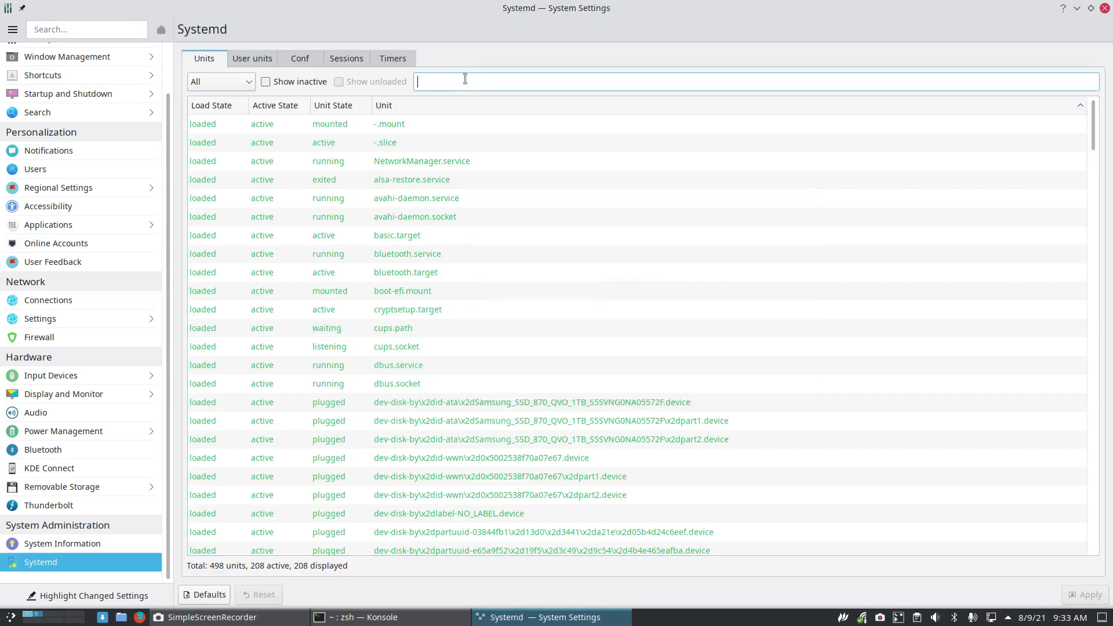
text(dis)
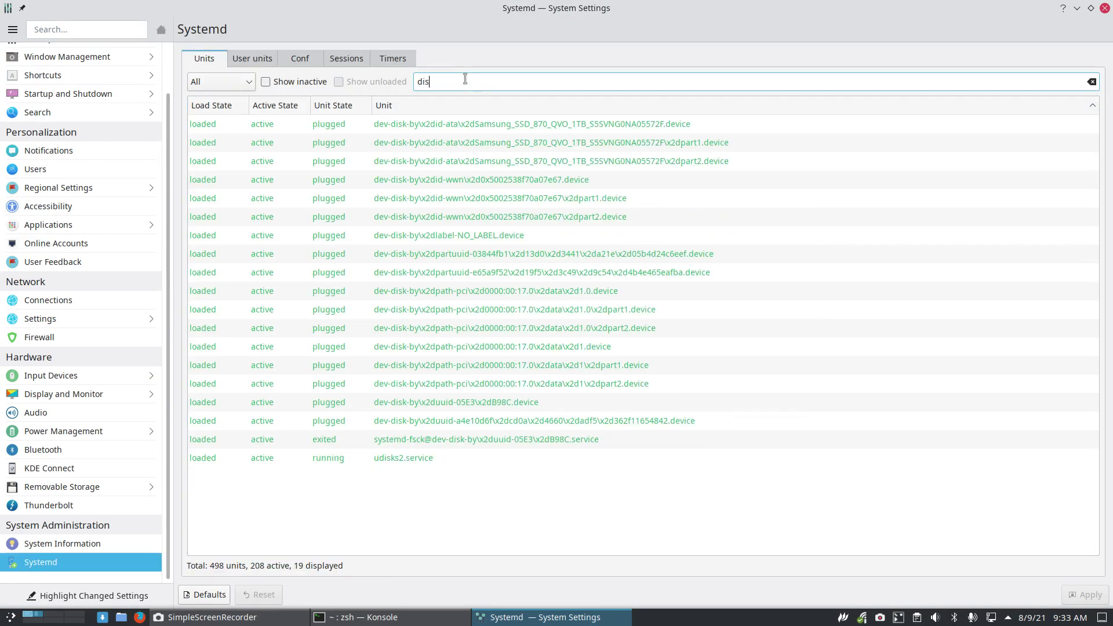
text(c)
key(BackSpace)
drag(465, 79, 411, 81)
key(BackSpace)
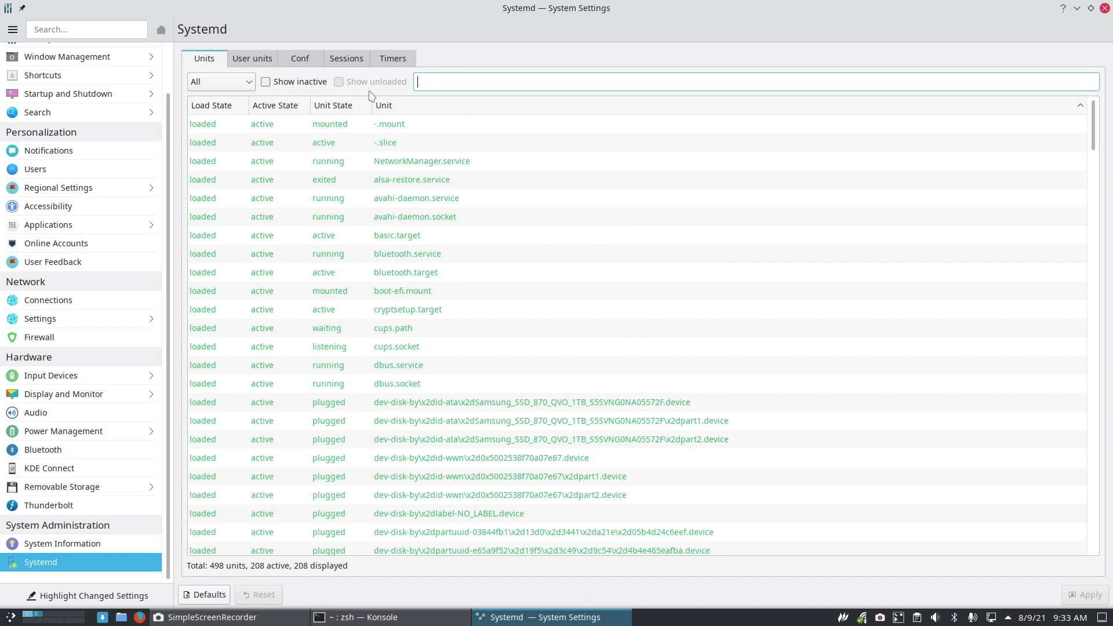
text(upd)
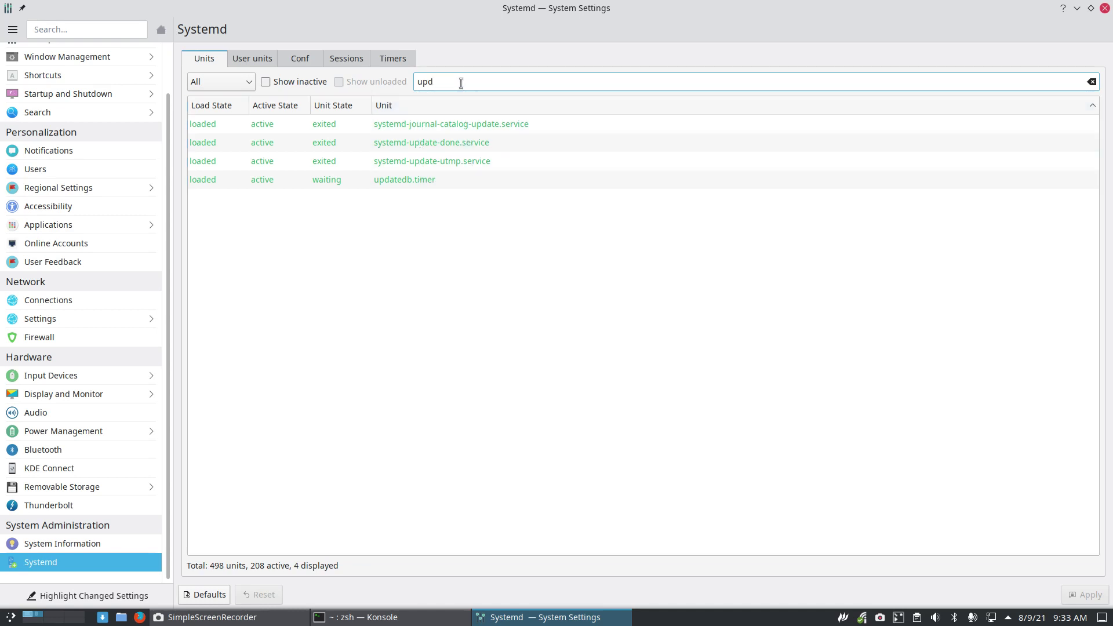
drag(461, 83, 412, 83)
- Show the user units including inactive ones and look through the whole list for a Discover or update service
click(251, 59)
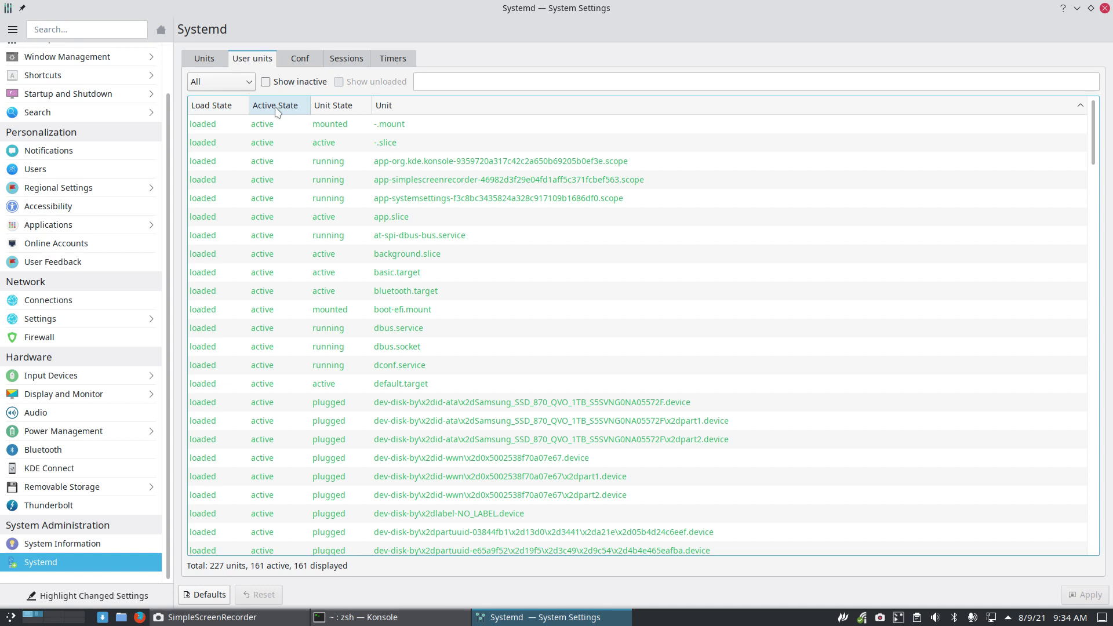
click(266, 83)
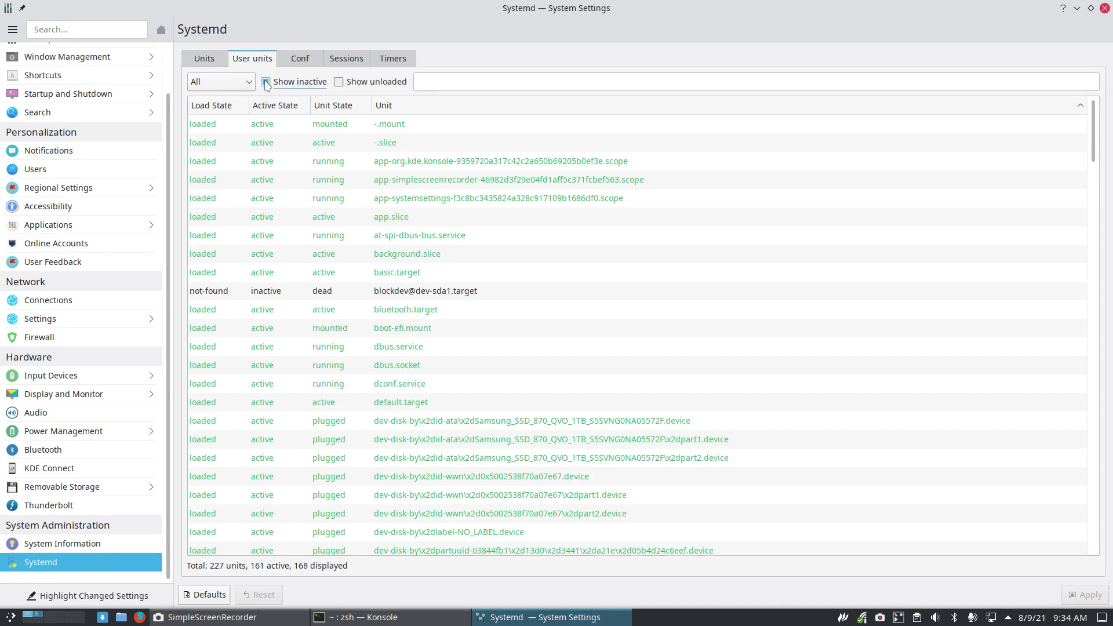
scroll(355, 261, down, 20)
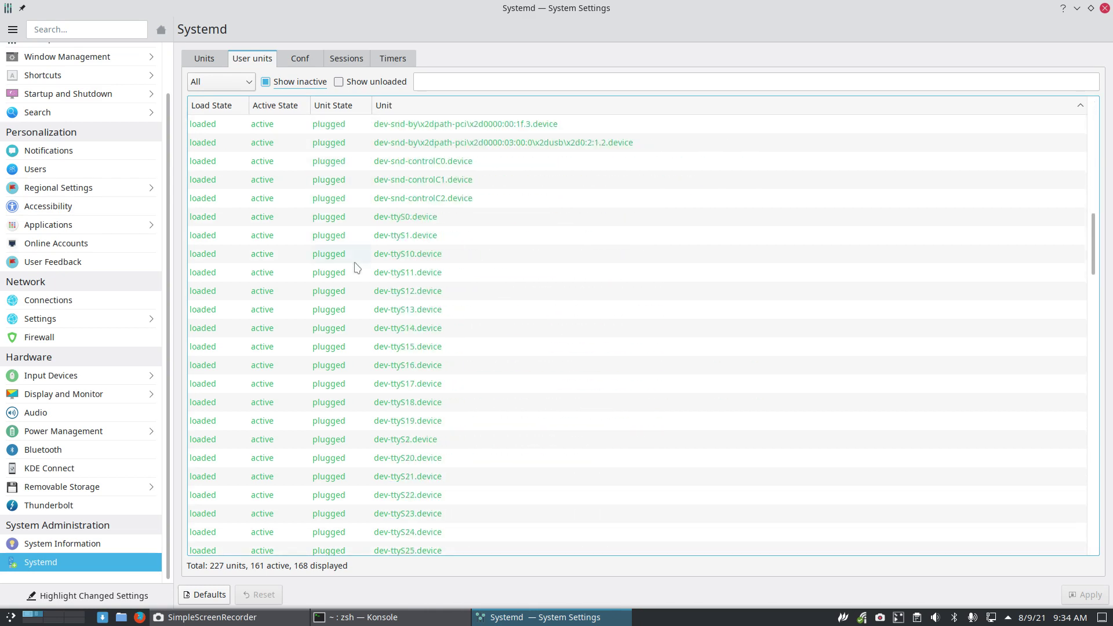
scroll(357, 267, up, 6)
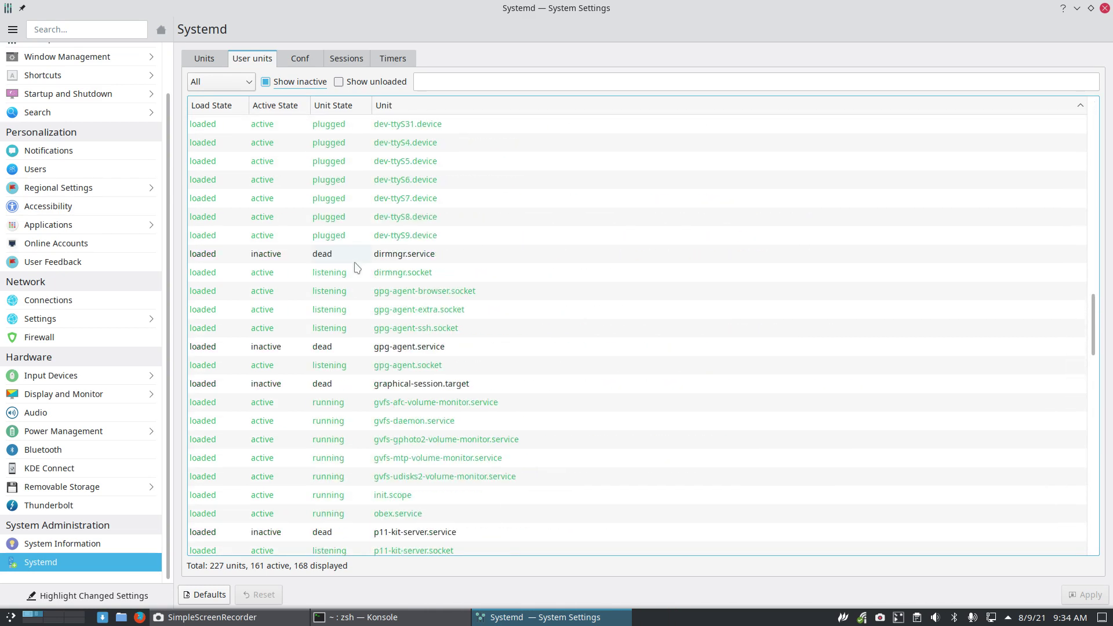
scroll(356, 267, down, 2)
scroll(356, 267, down, 10)
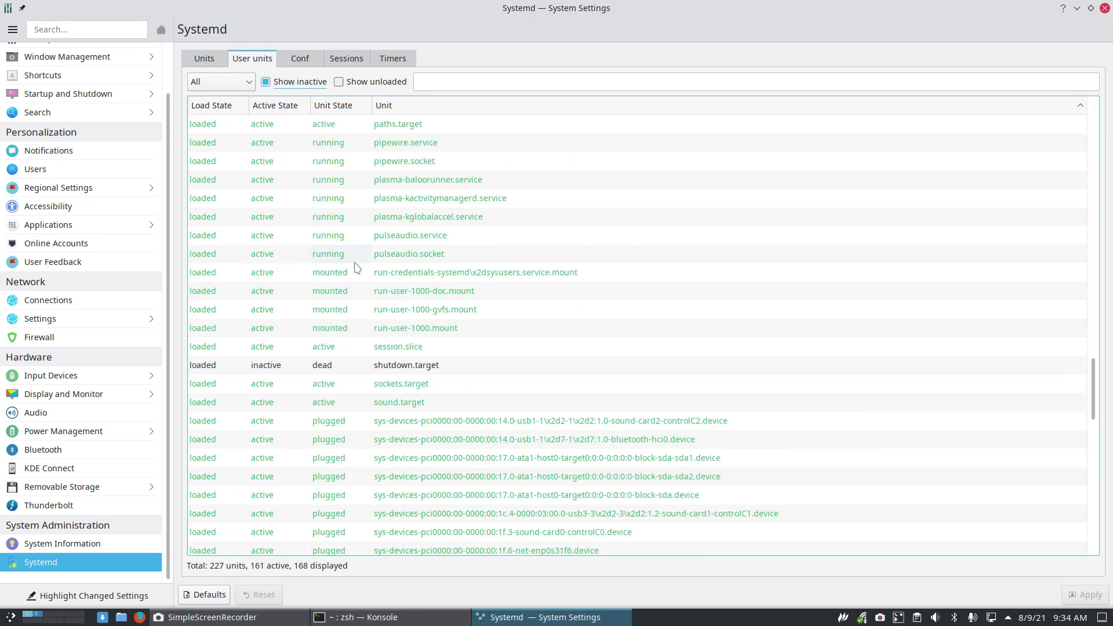
scroll(357, 267, down, 14)
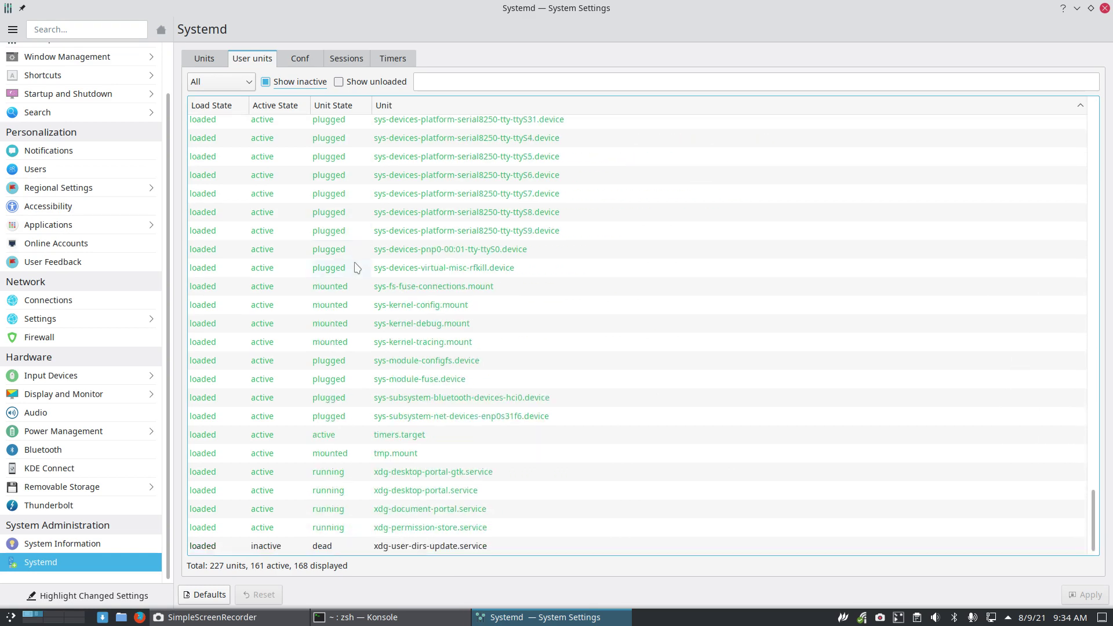
- Hide the inactive user units and look through the remaining active ones for a Discover or update service
scroll(357, 267, up, 20)
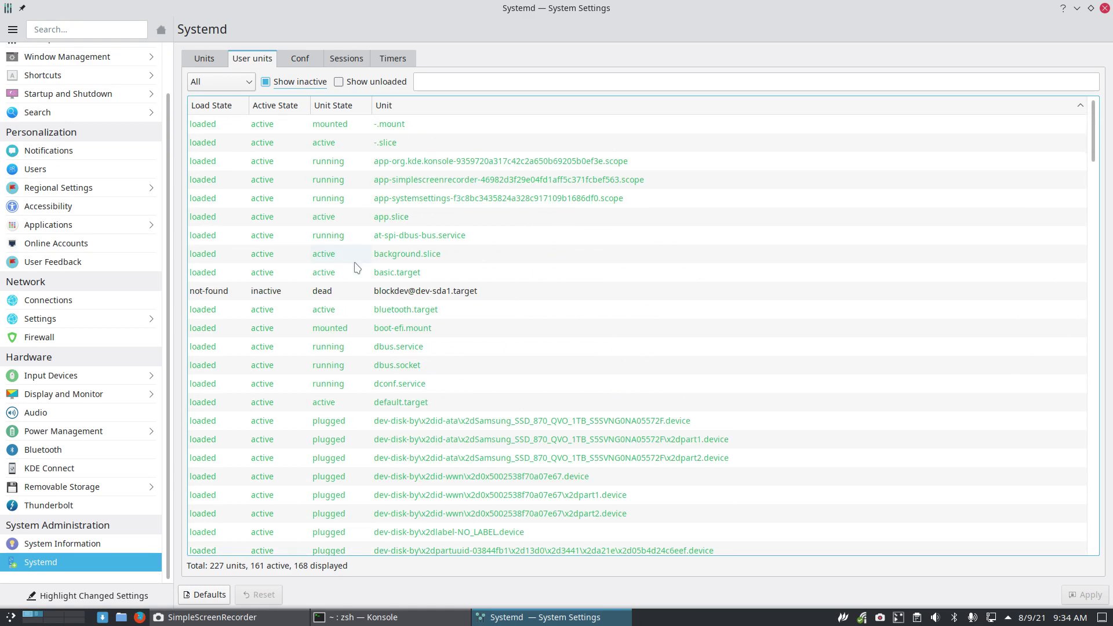
click(266, 82)
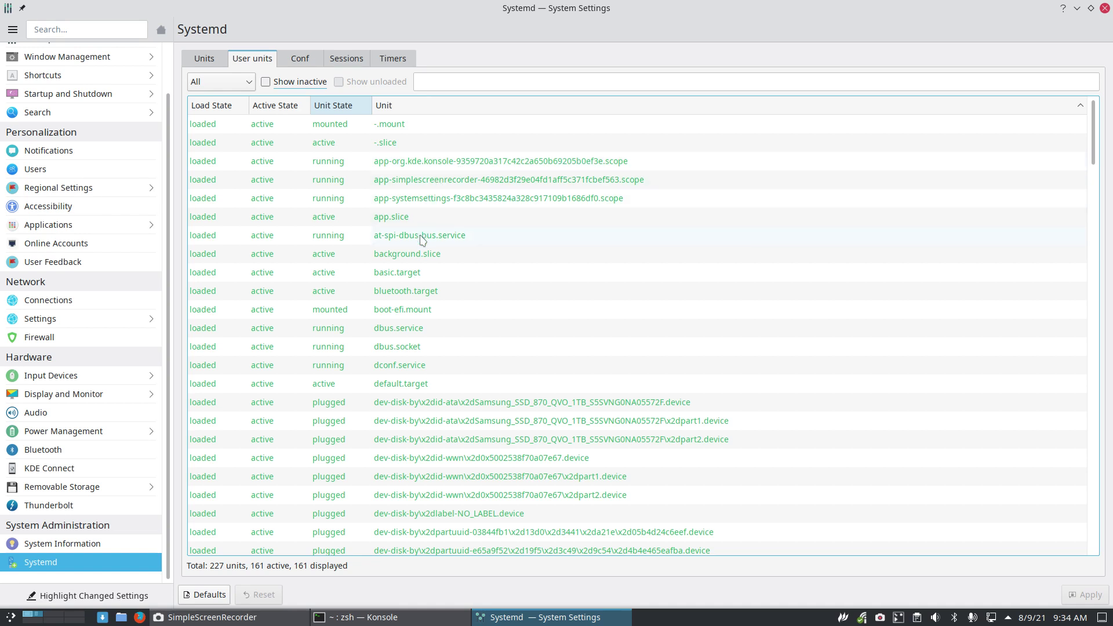
scroll(416, 296, down, 1)
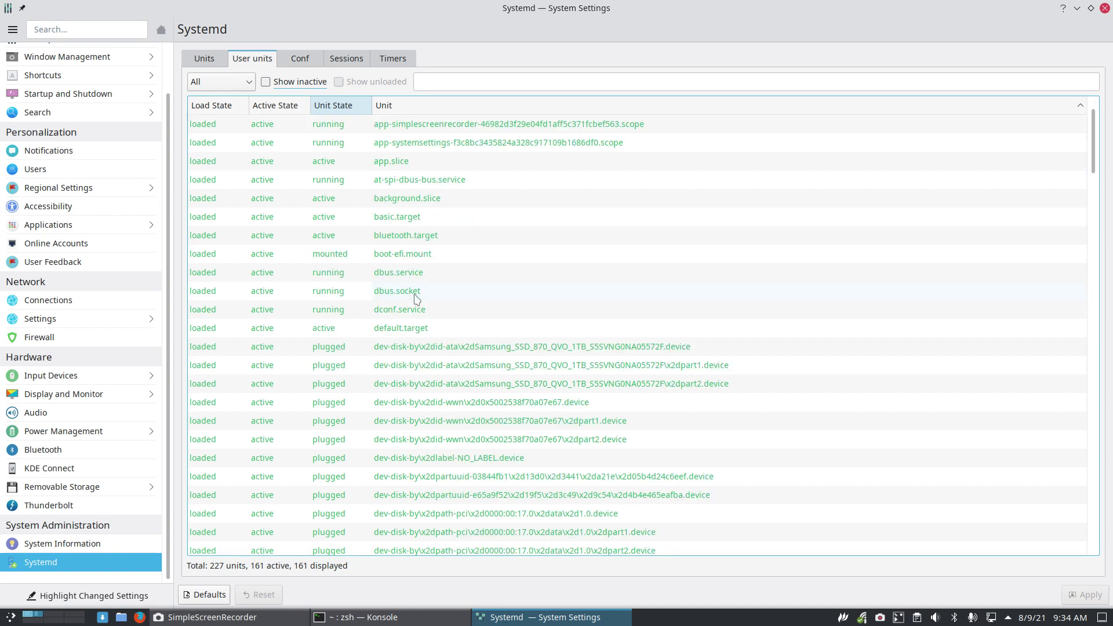
scroll(415, 298, down, 2)
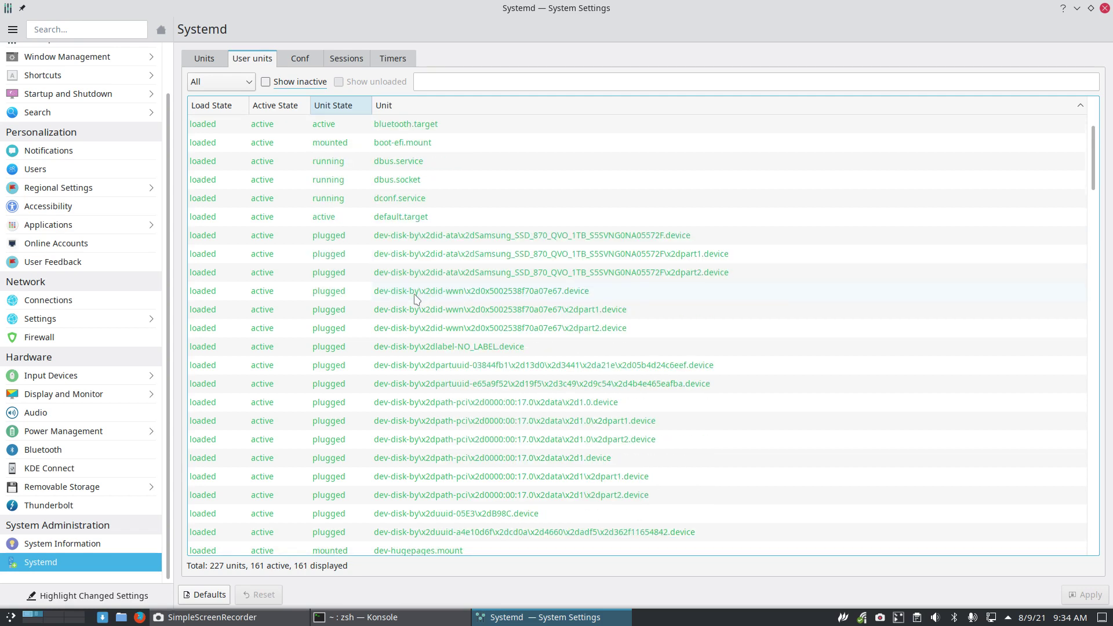
scroll(415, 298, down, 5)
scroll(416, 298, down, 19)
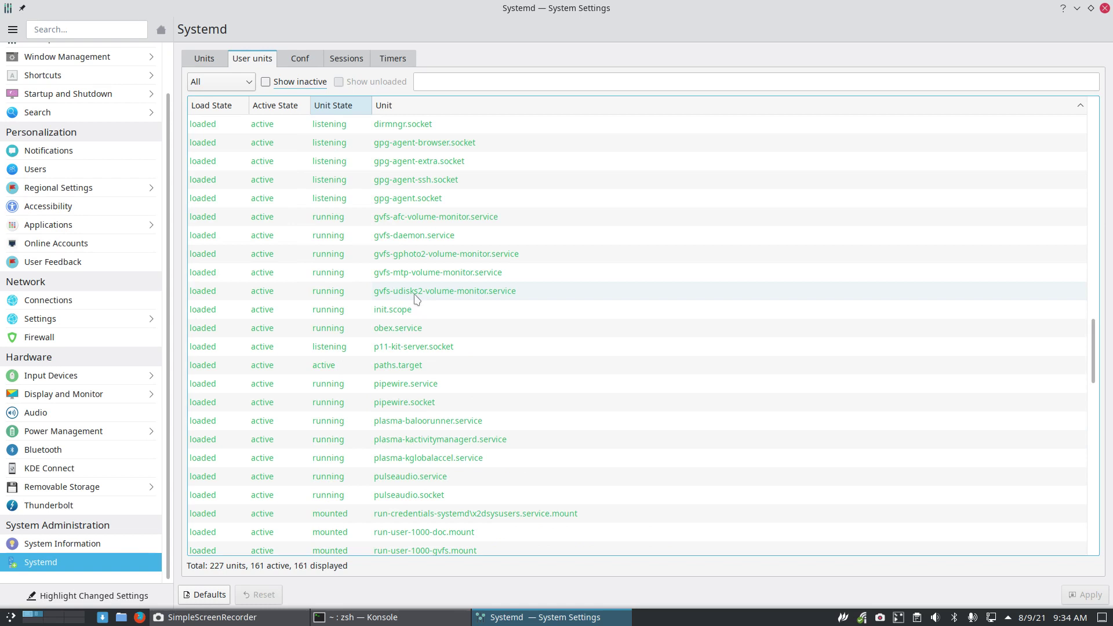
scroll(417, 298, up, 2)
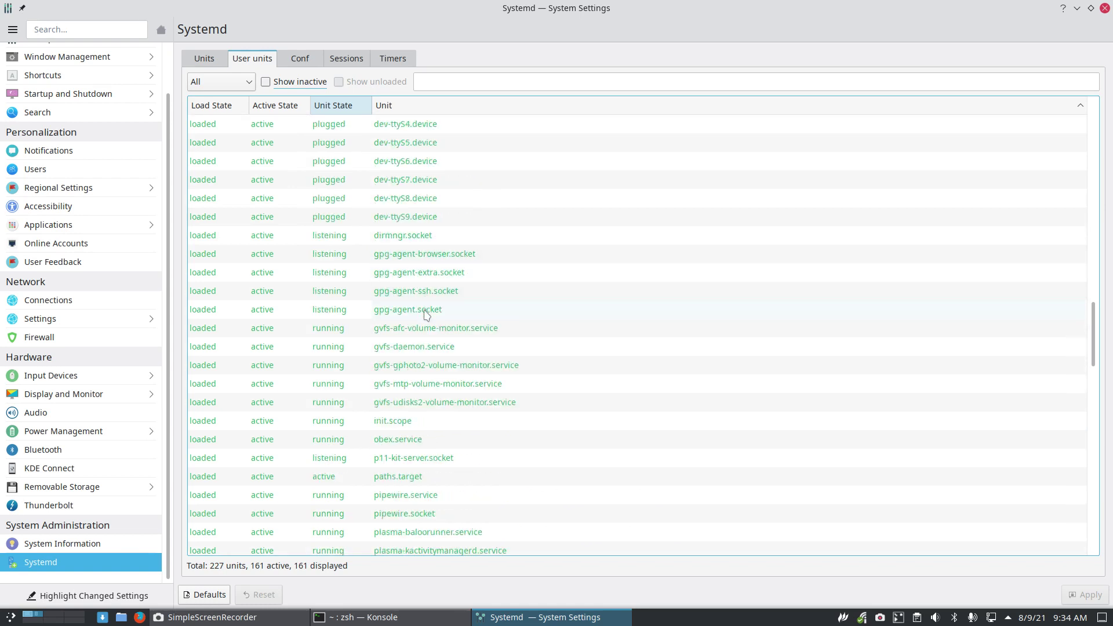
scroll(428, 461, down, 4)
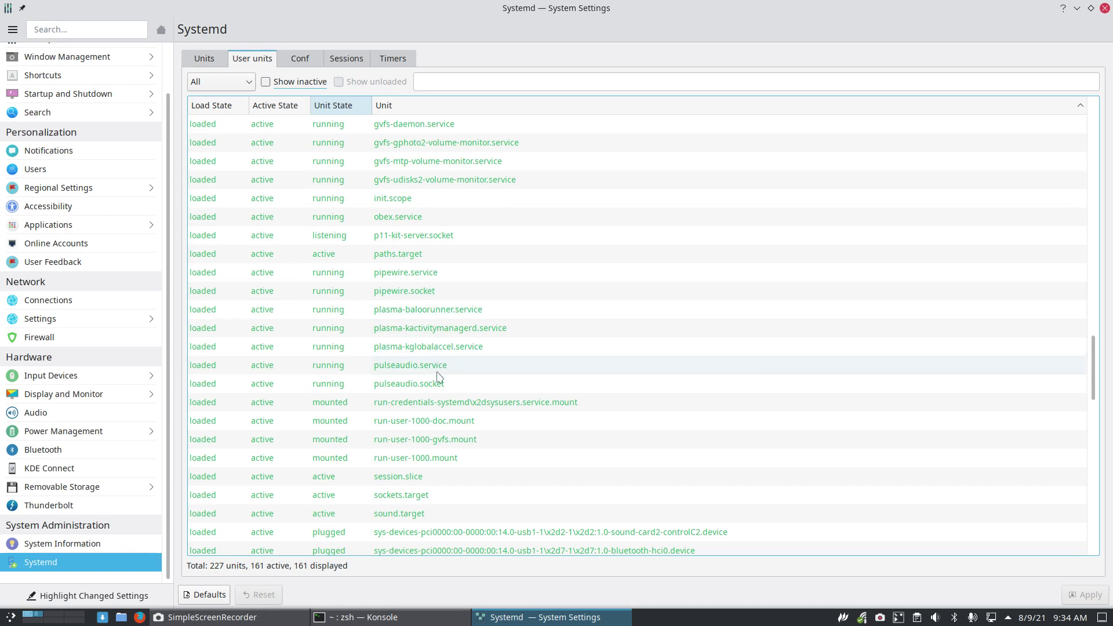
mouse_move(456, 318)
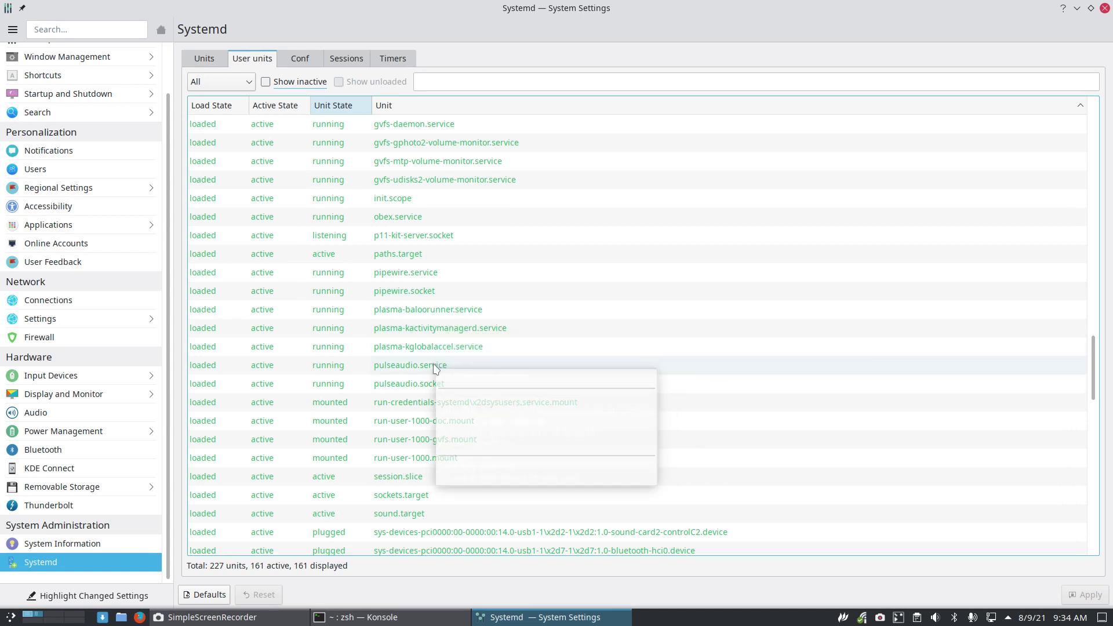
scroll(408, 480, down, 3)
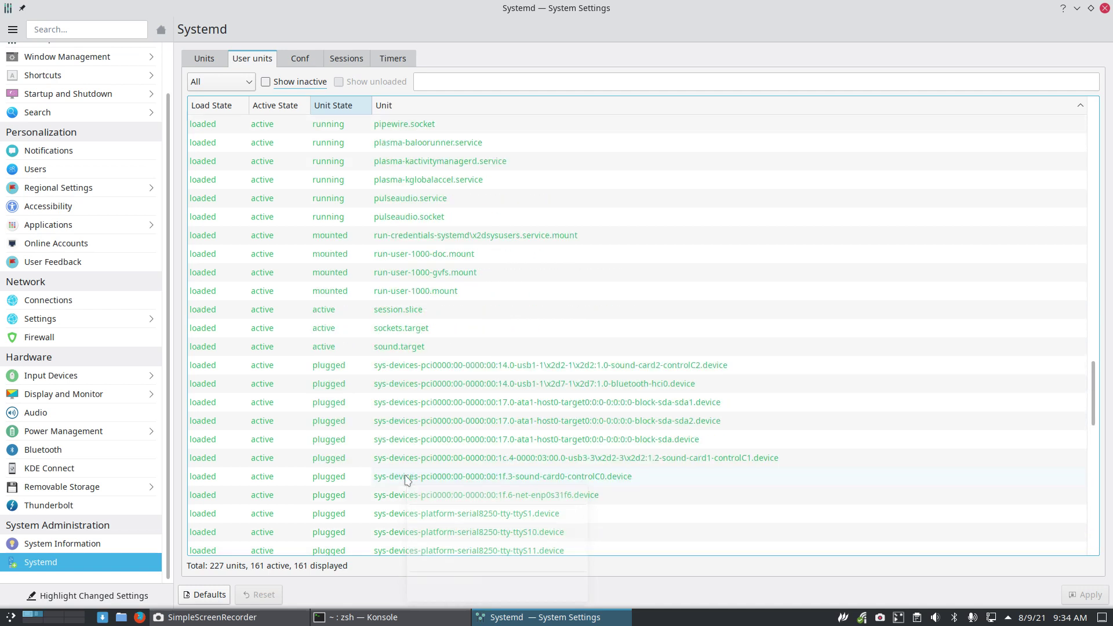
scroll(407, 480, down, 1)
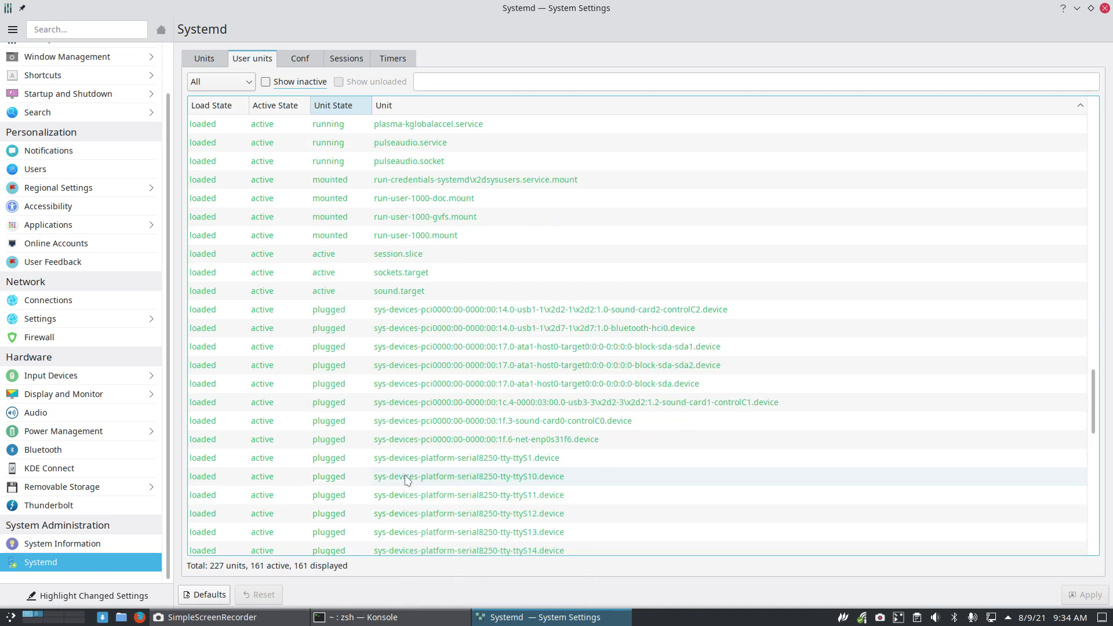
scroll(408, 479, down, 14)
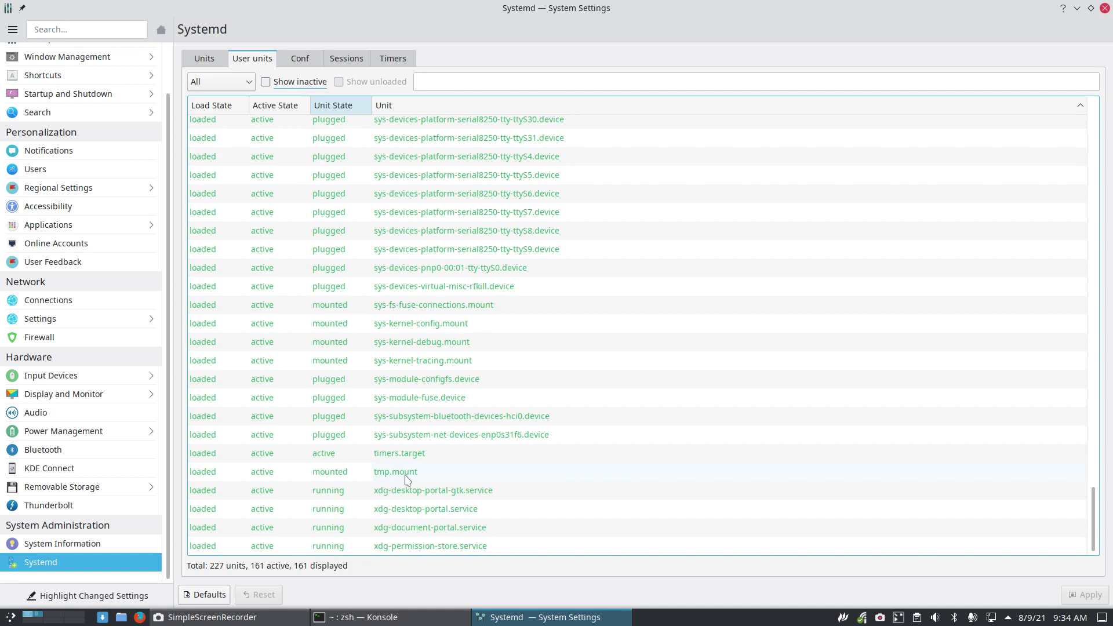
scroll(415, 432, up, 12)
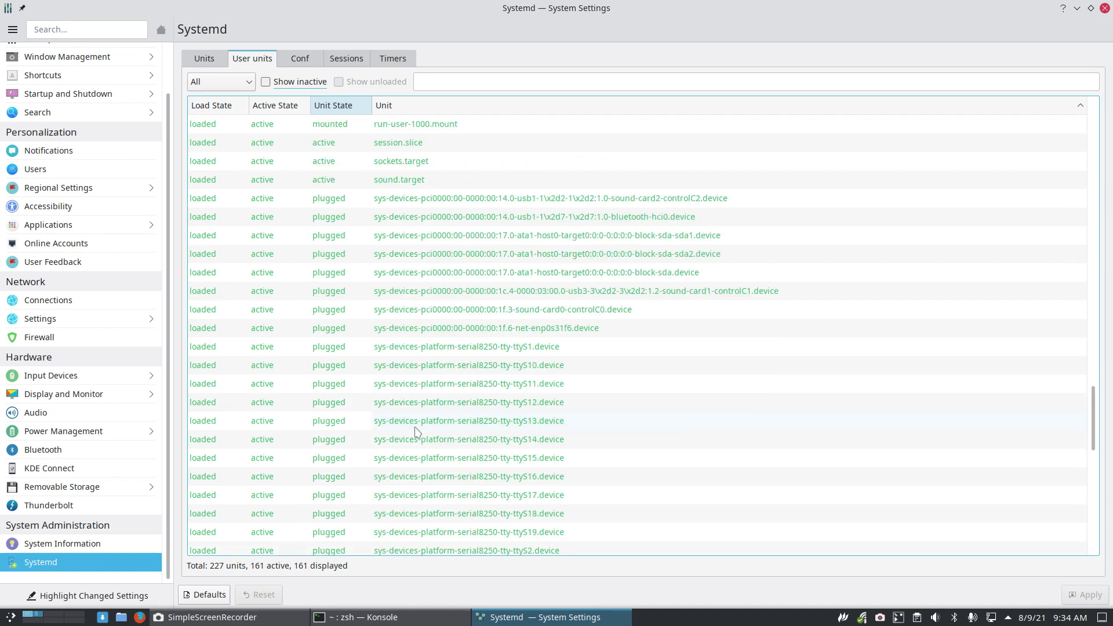
scroll(415, 431, up, 6)
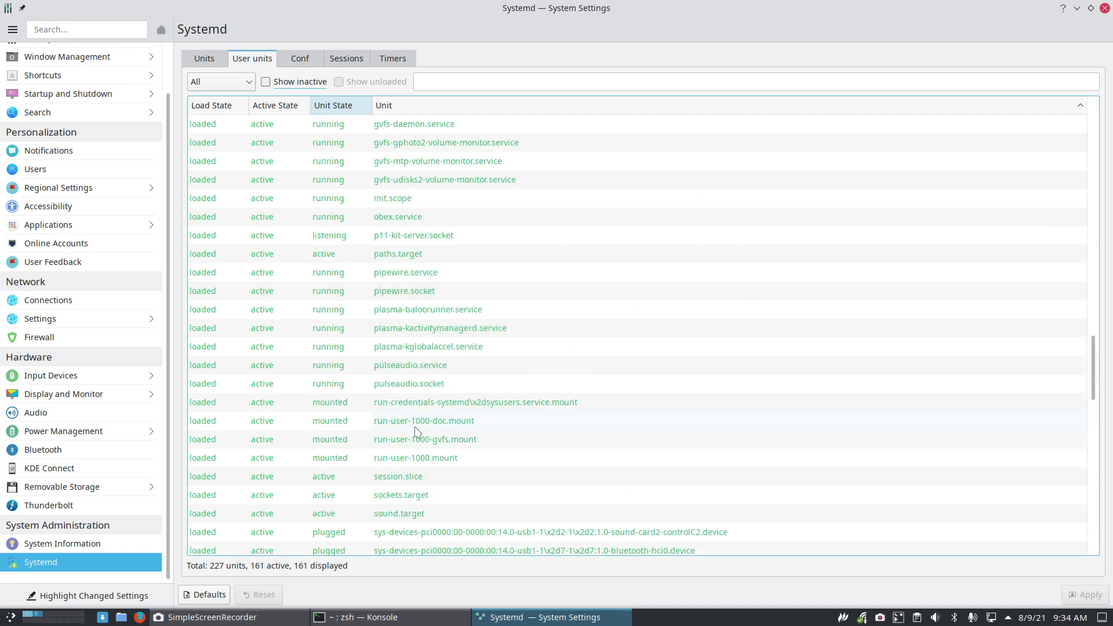
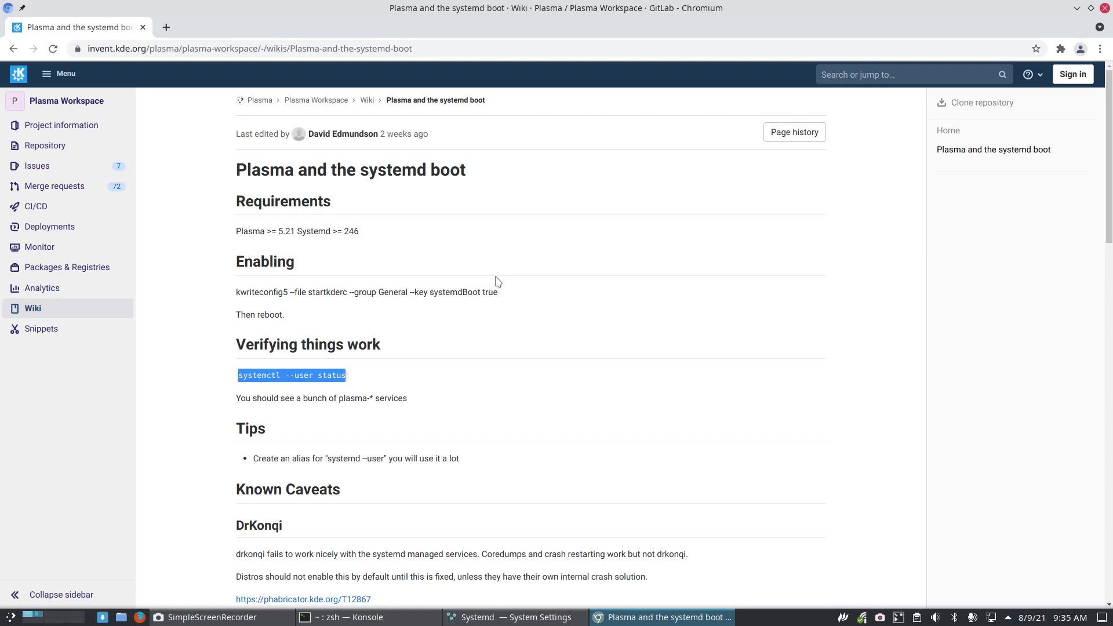
- Return to the "plasma discover systemd" results in Chromium and run plasma-discover --help in the drop-down terminal
click(14, 48)
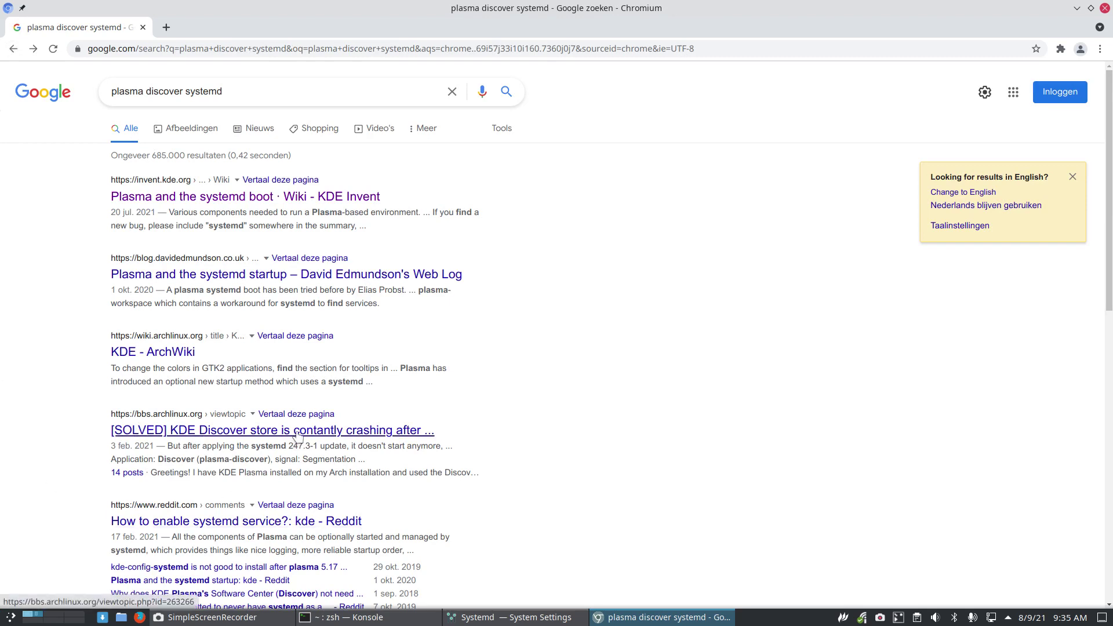
double_click(213, 458)
key(F12)
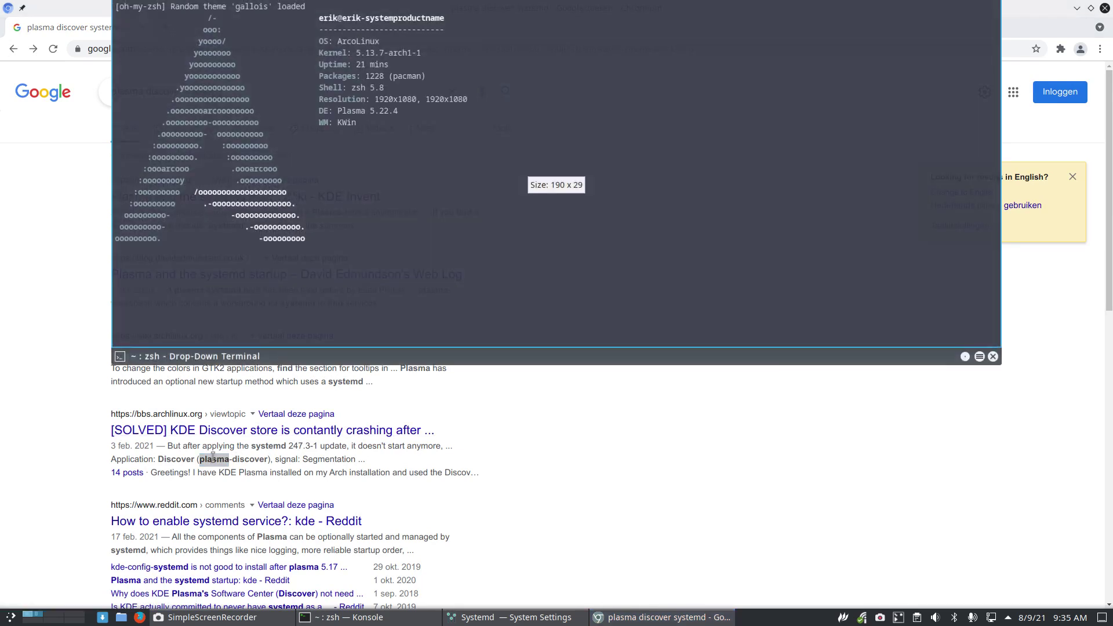
text(pl)
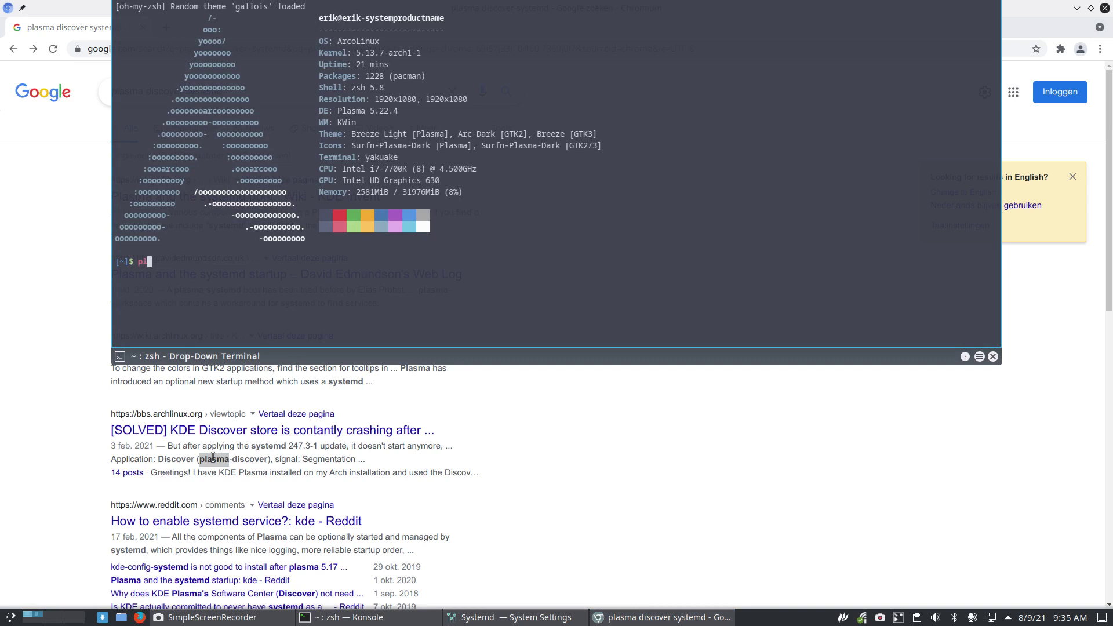
text(asma)
key(Tab)
text(-discover --help)
key(Return)
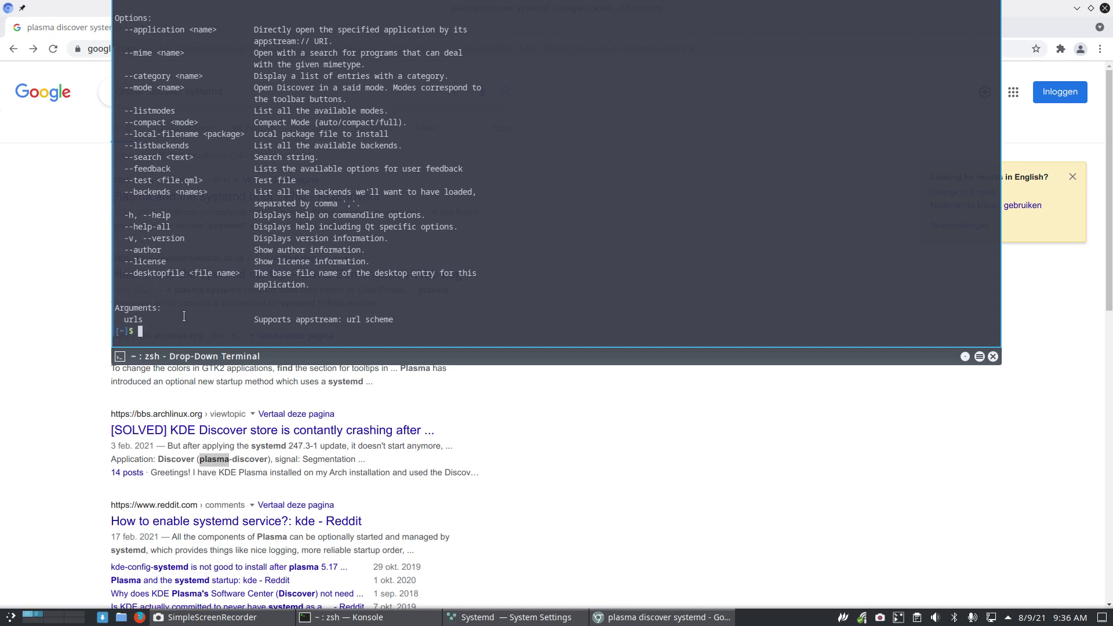
- Run plasma-discover --listmodes to list the available modes, and reread the command's help options
key(Up)
key(BackSpace)
key(BackSpace)
key(BackSpace)
key(BackSpace)
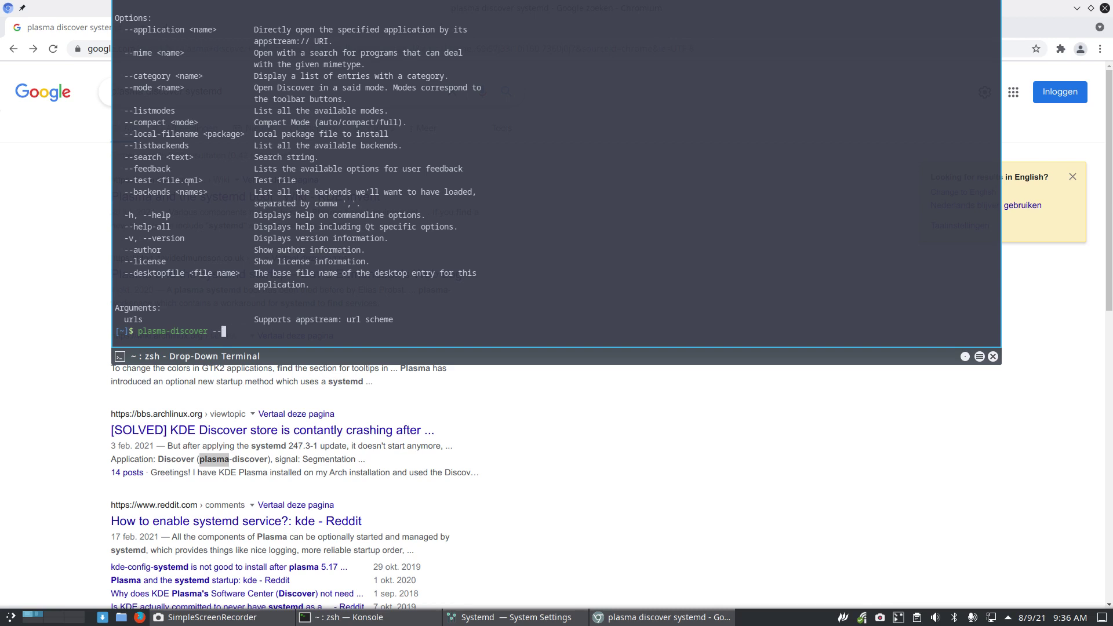
text(listmodes)
key(Return)
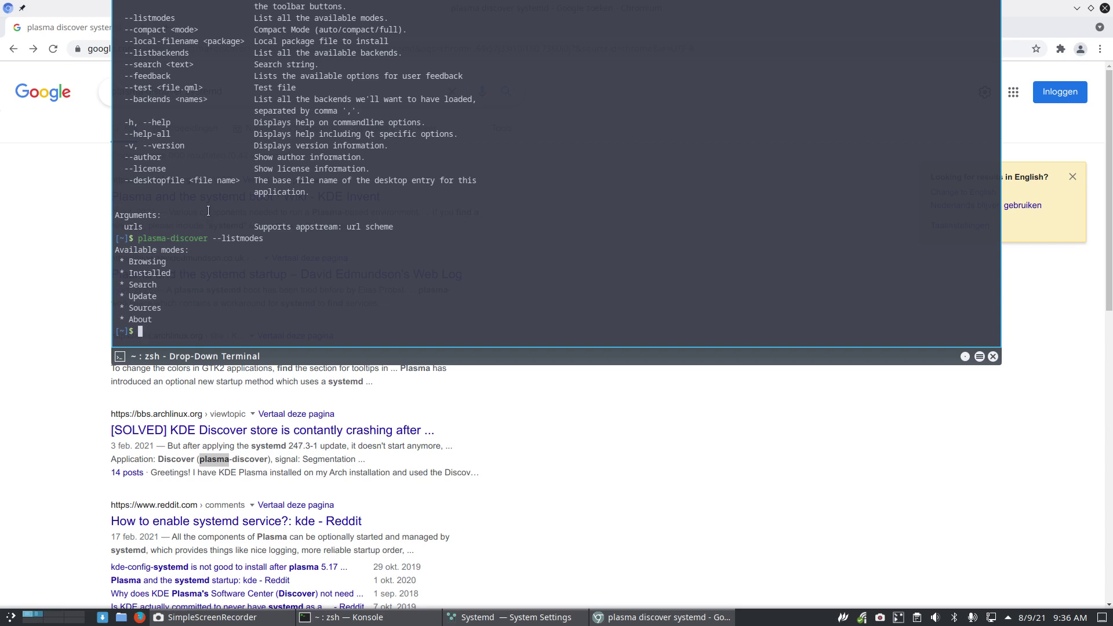
scroll(208, 210, up, 4)
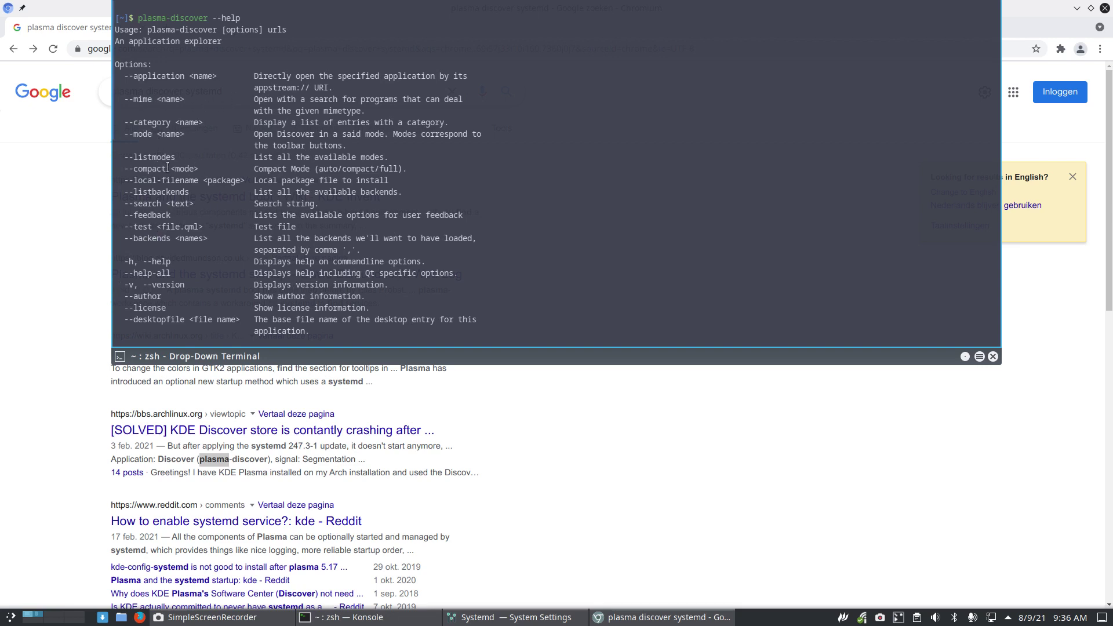
drag(142, 171, 164, 171)
scroll(203, 313, down, 4)
- Try to open the manual page of plasma-discover, and hide the drop-down terminal
text(mand p)
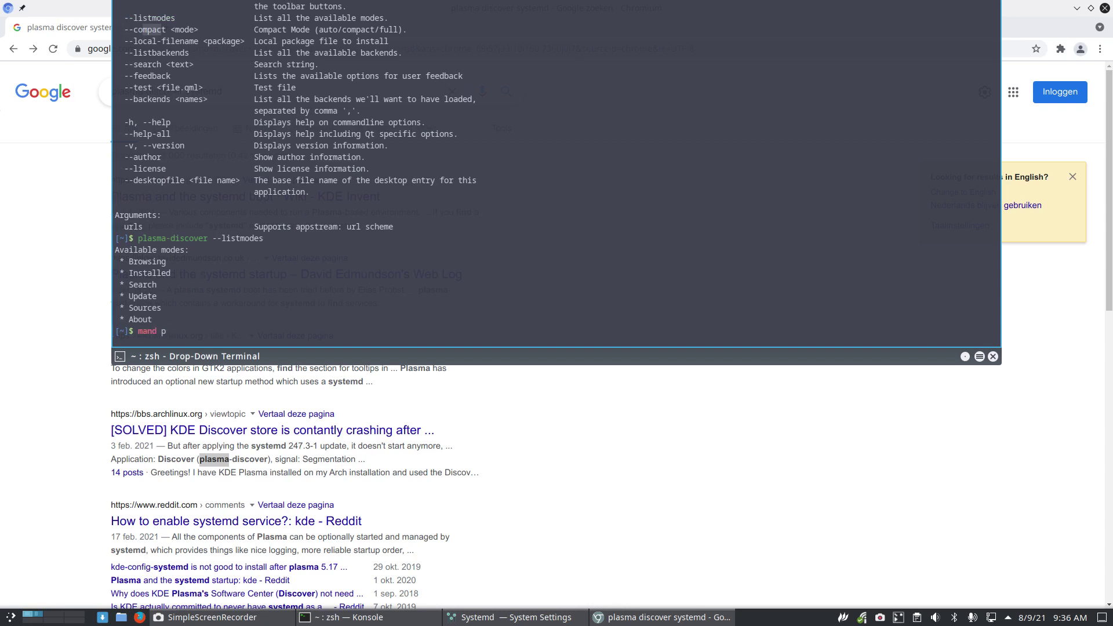
key(BackSpace)
key(BackSpace)
text(plsa)
key(BackSpace)
key(BackSpace)
text(asma-discover)
key(Return)
key(F12)
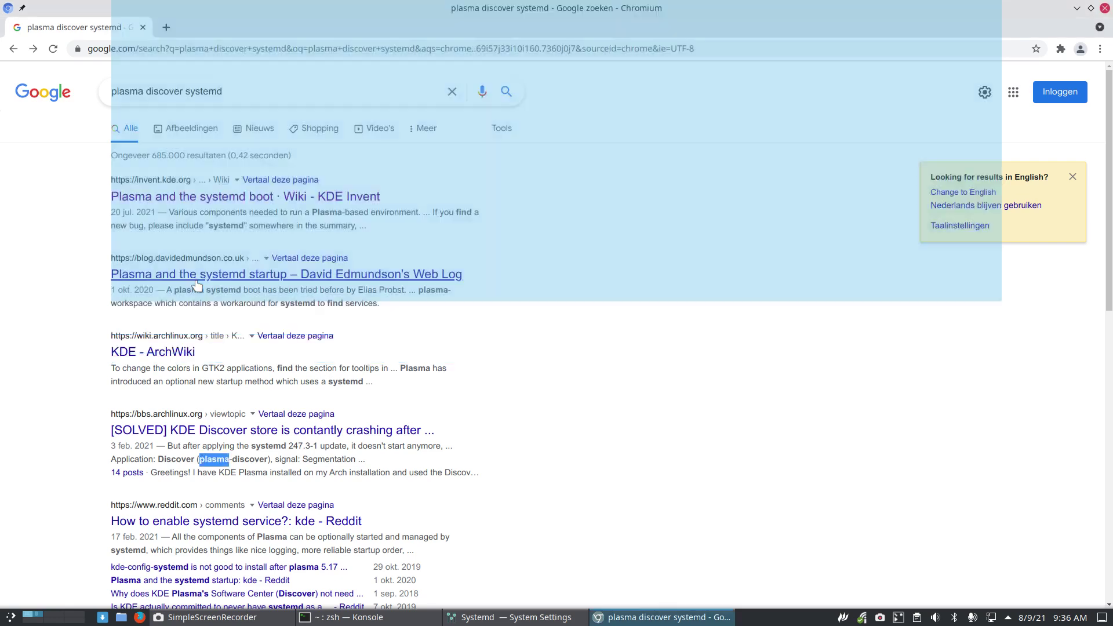
- Scan the current web results and replace the query with a search for "arch linux discover disable"
scroll(84, 425, down, 4)
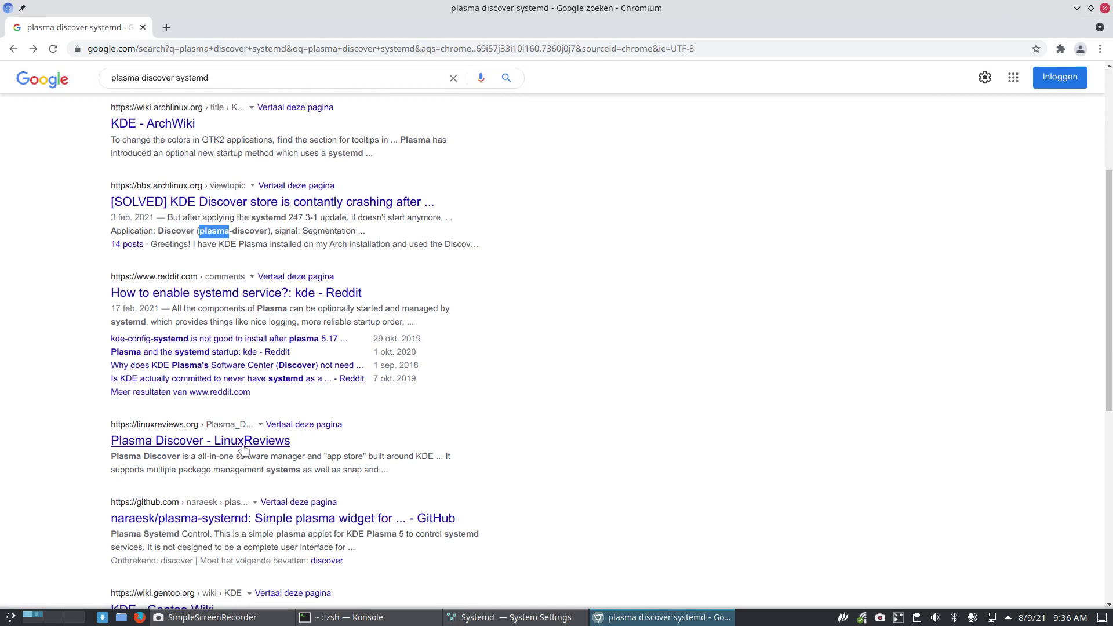
scroll(174, 278, up, 4)
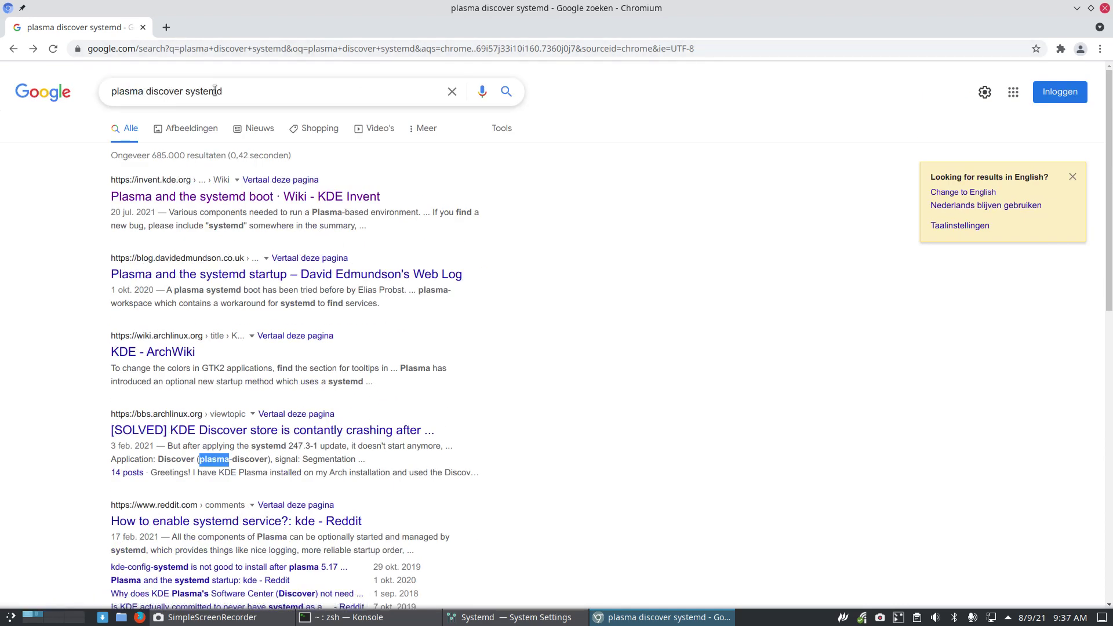
drag(224, 90, 25, 91)
text(arch )
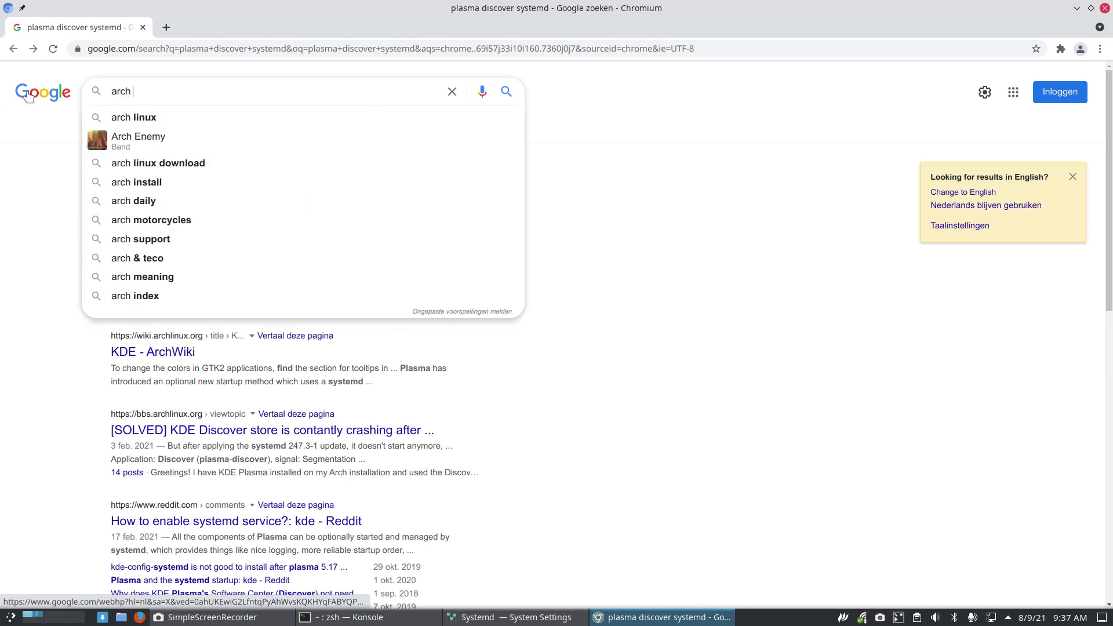
text(linux systemd)
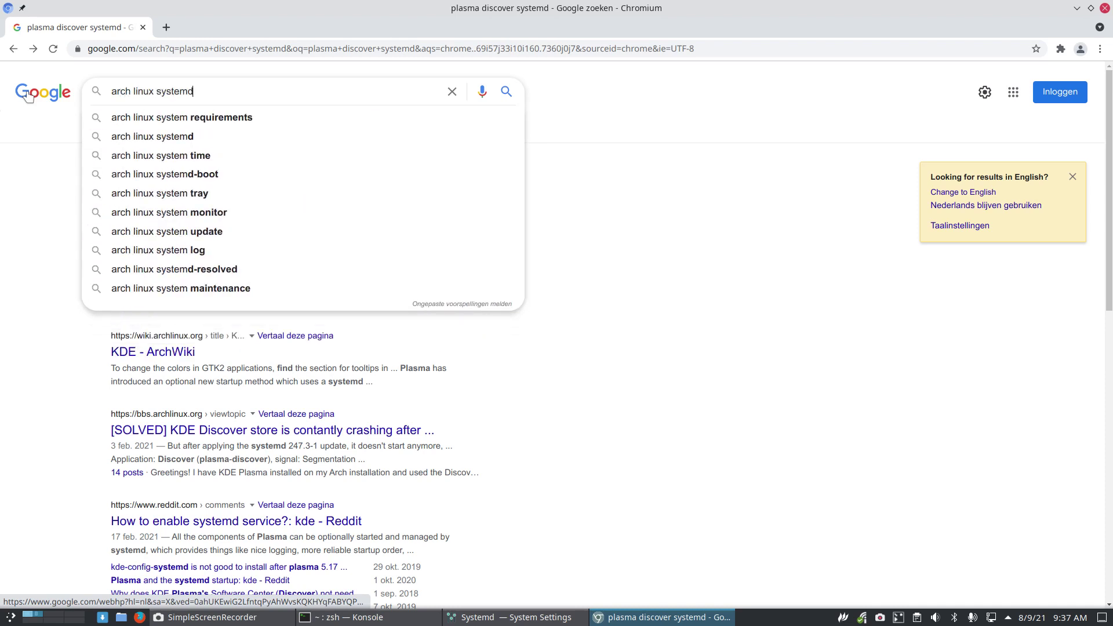
key(BackSpace)
key(BackSpace)
key(BackSpace)
key(BackSpace)
key(BackSpace)
key(BackSpace)
key(BackSpace)
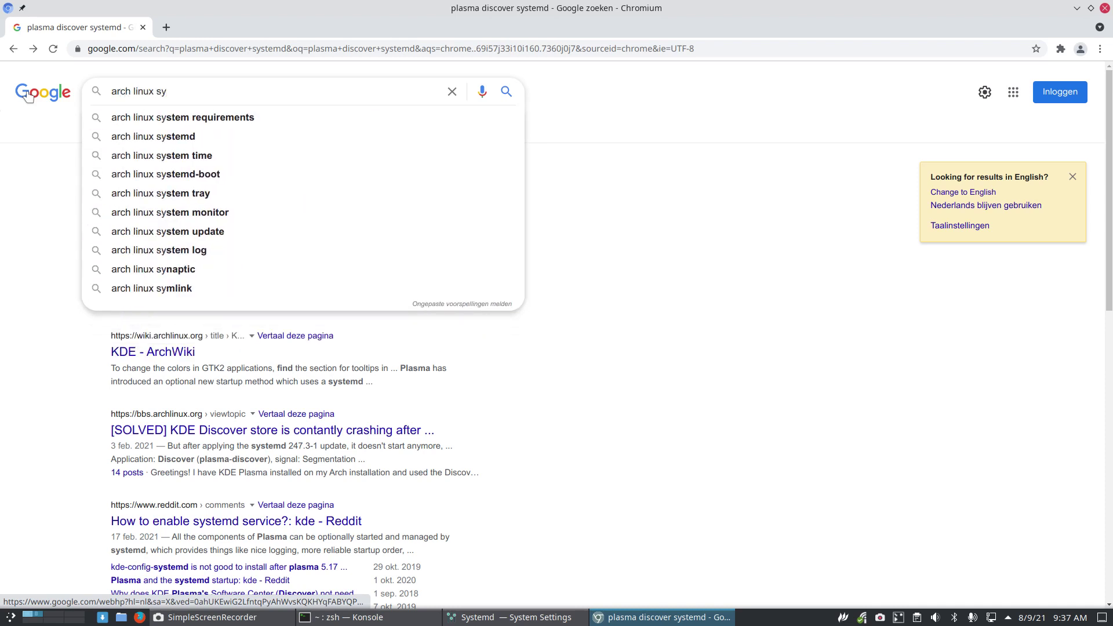
text(disc)
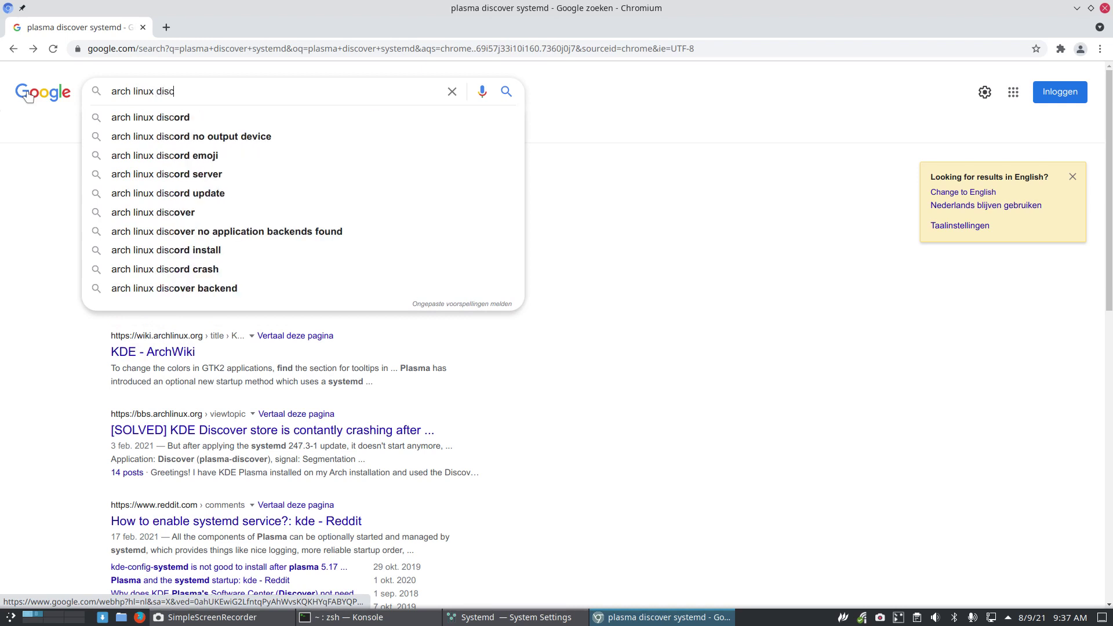
text(over disable servi)
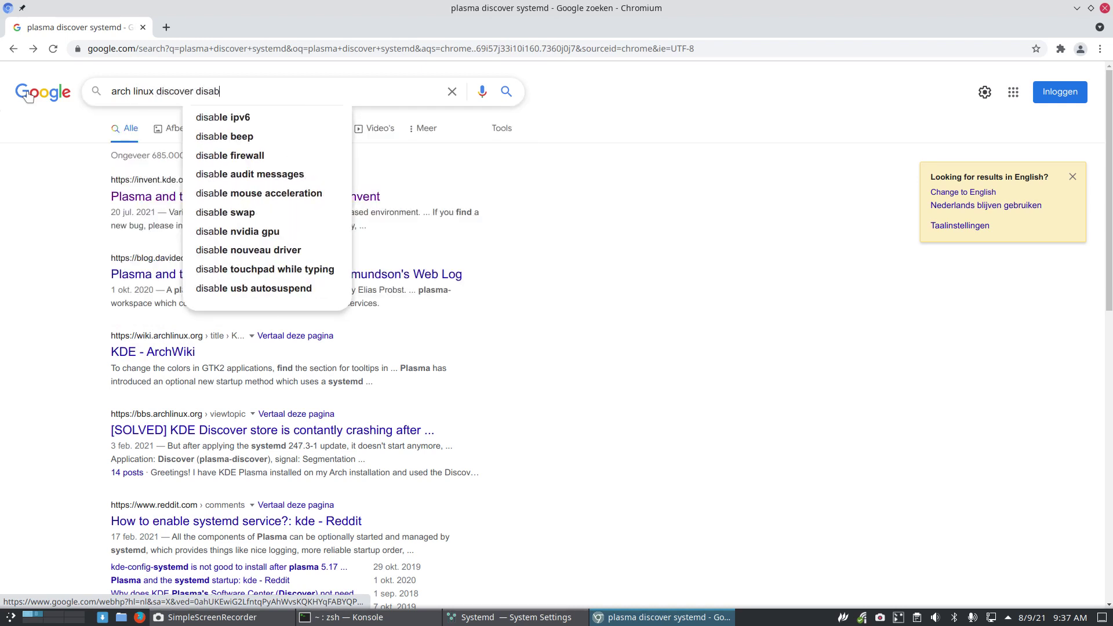
key(BackSpace)
key(BackSpace)
key(BackSpace)
key(BackSpace)
key(BackSpace)
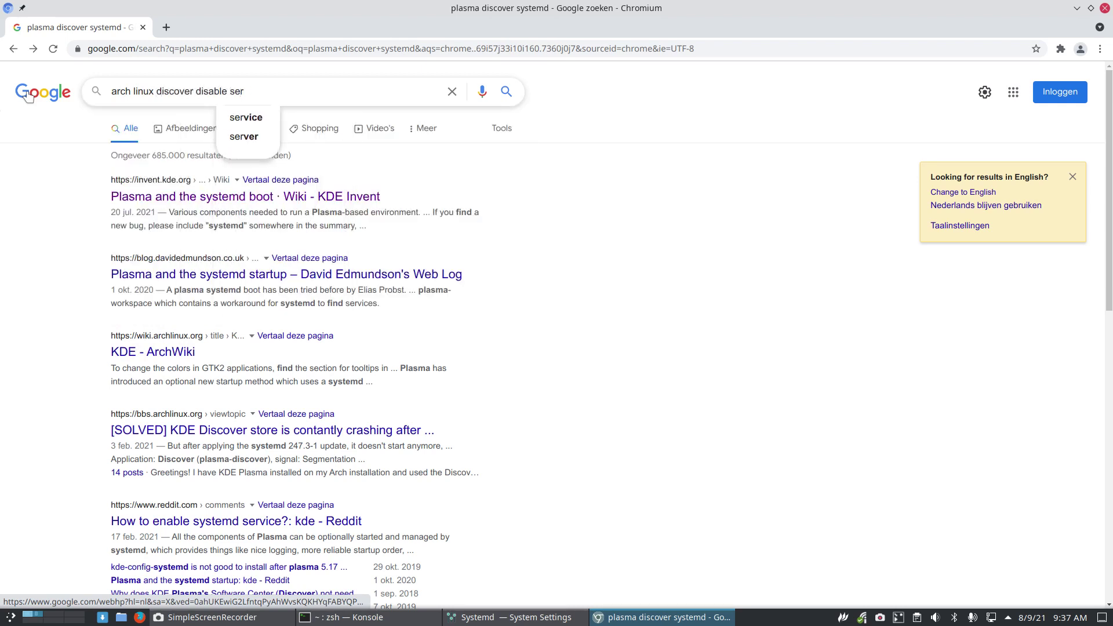
key(Return)
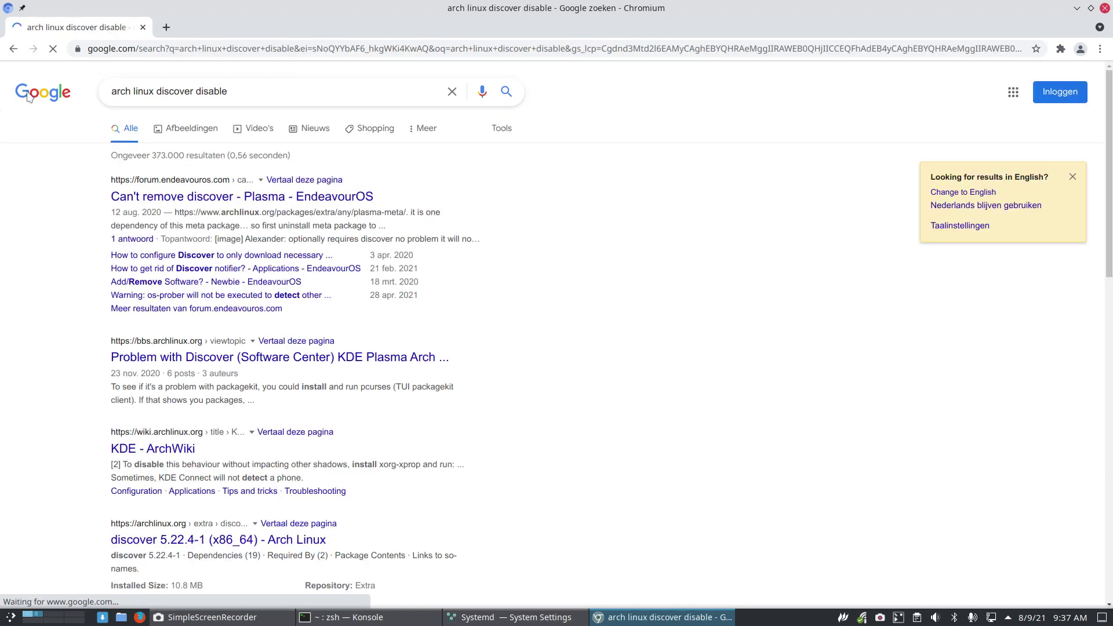
- Open the EndeavourOS thread "Can't remove discover" and read its suggested pacman removal commands, highlighting the "sc" options of sudo pacman -Rsc discover
click(213, 198)
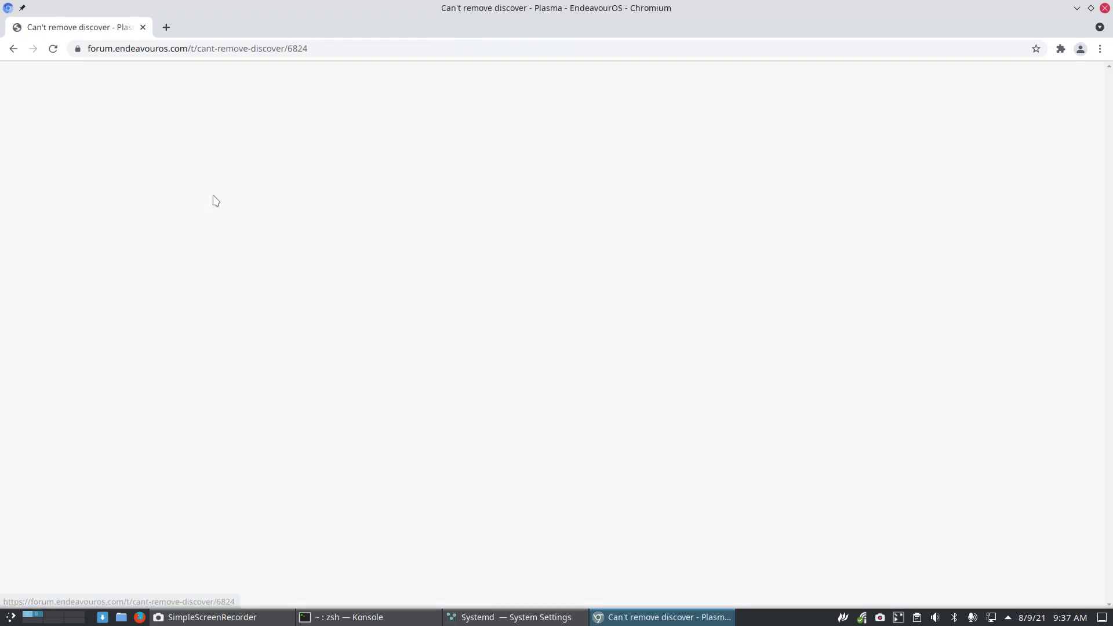
scroll(97, 393, down, 2)
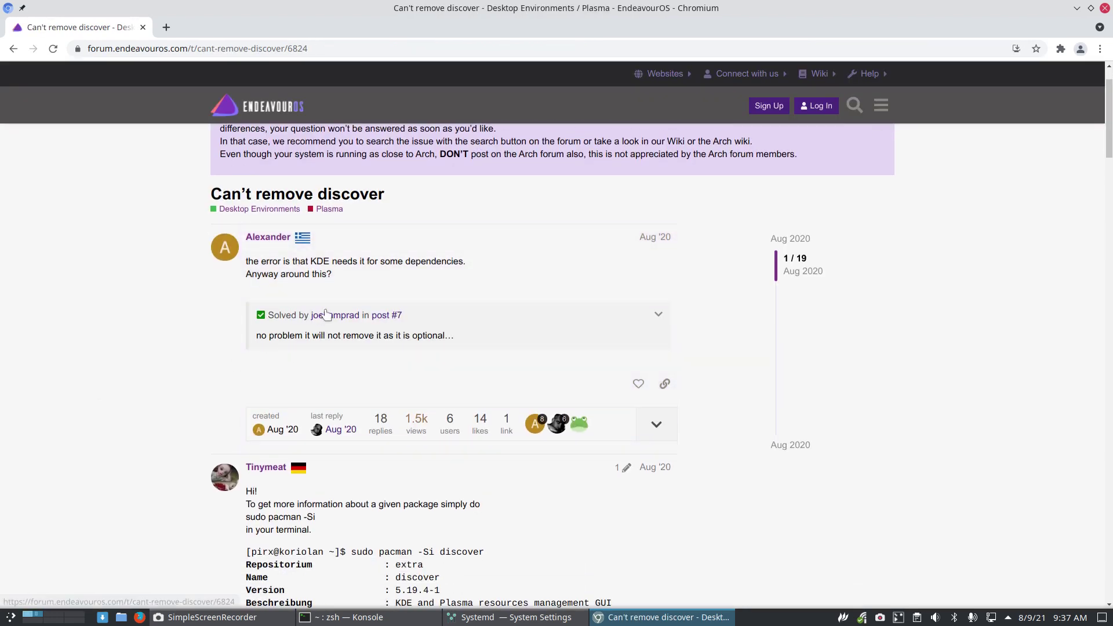
scroll(119, 380, down, 3)
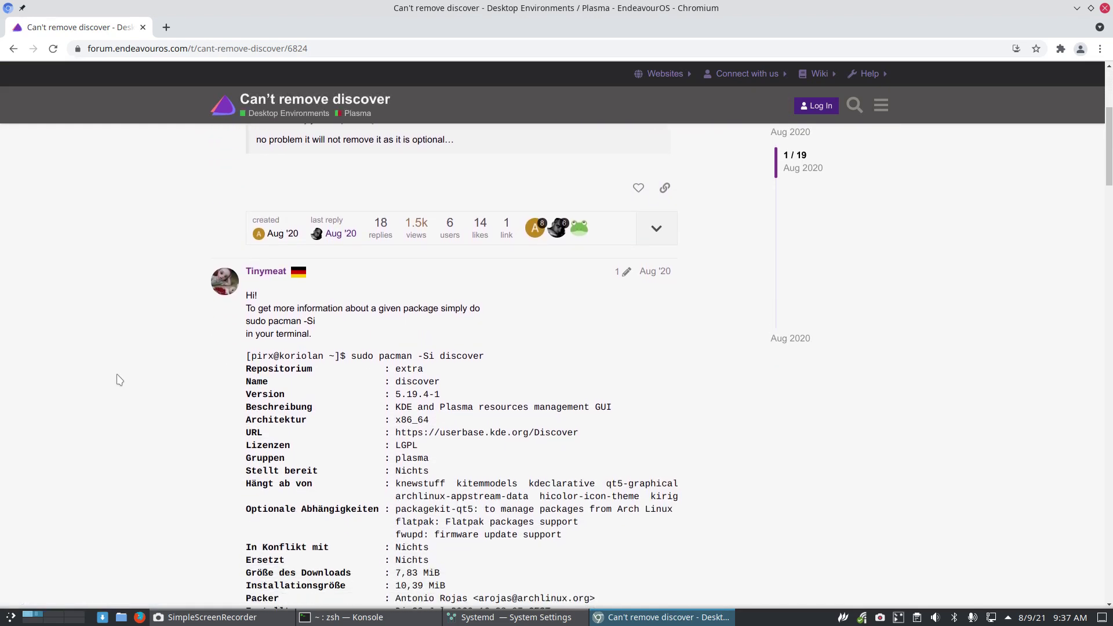
scroll(120, 379, down, 5)
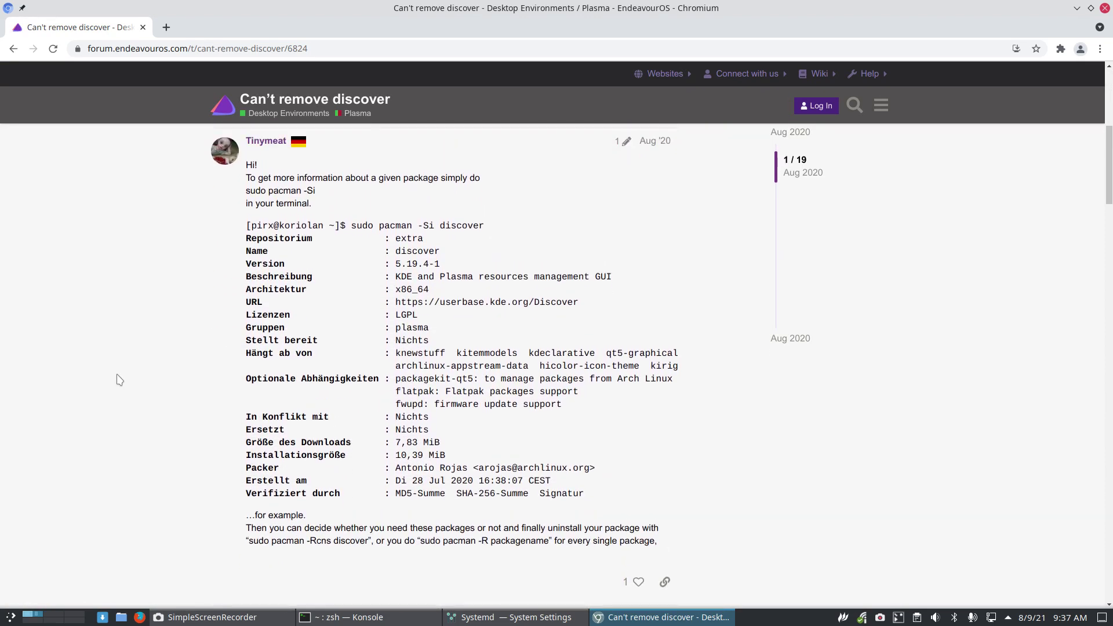
scroll(119, 379, down, 2)
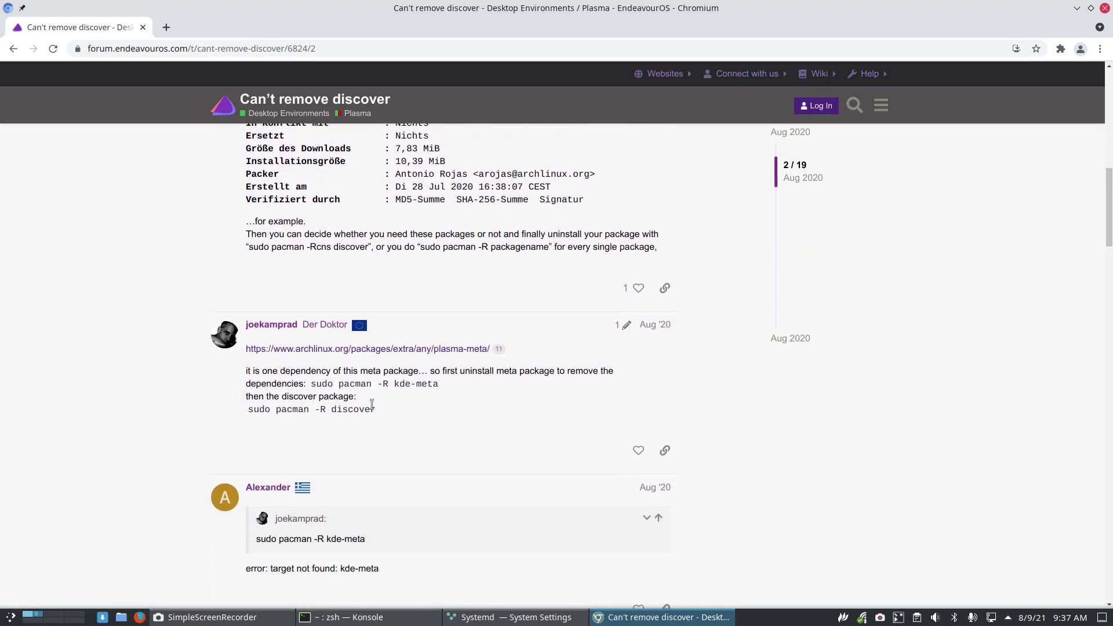
scroll(380, 418, down, 2)
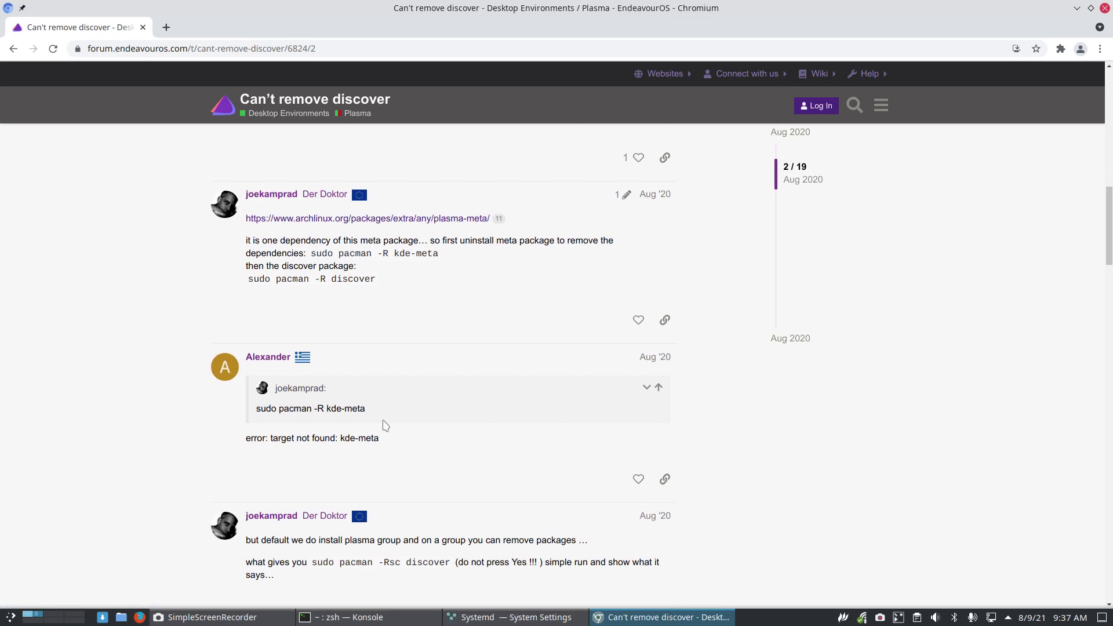
scroll(385, 426, down, 2)
scroll(385, 426, down, 3)
scroll(385, 426, up, 1)
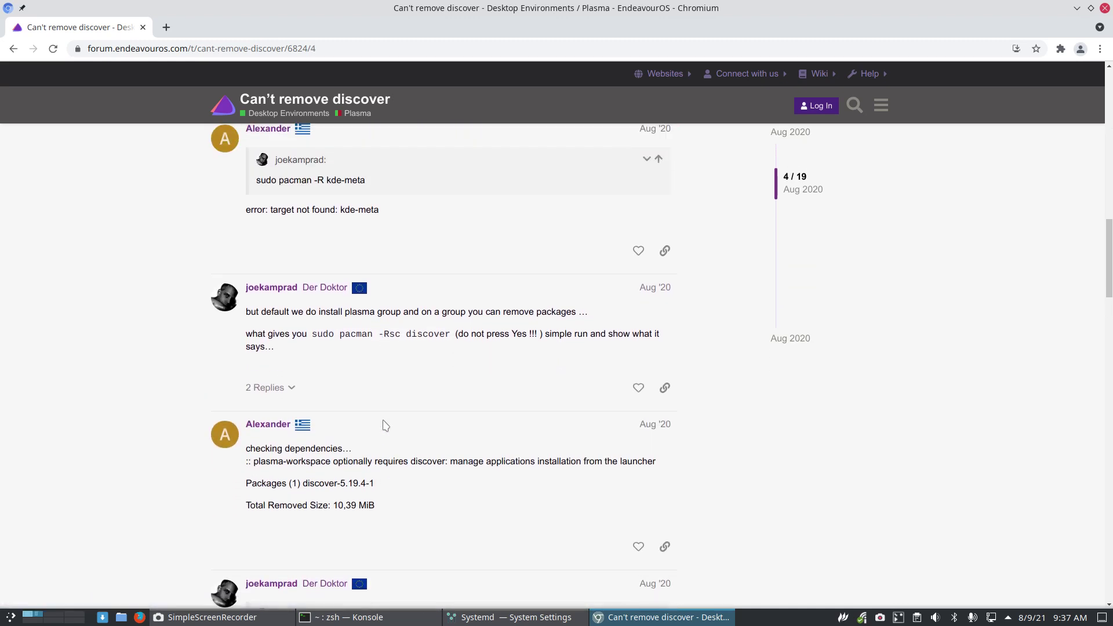
drag(399, 334, 390, 334)
- Read the rest of the "Can't remove discover" thread, from the dependency check and marked solution through to the last reply
scroll(160, 400, down, 4)
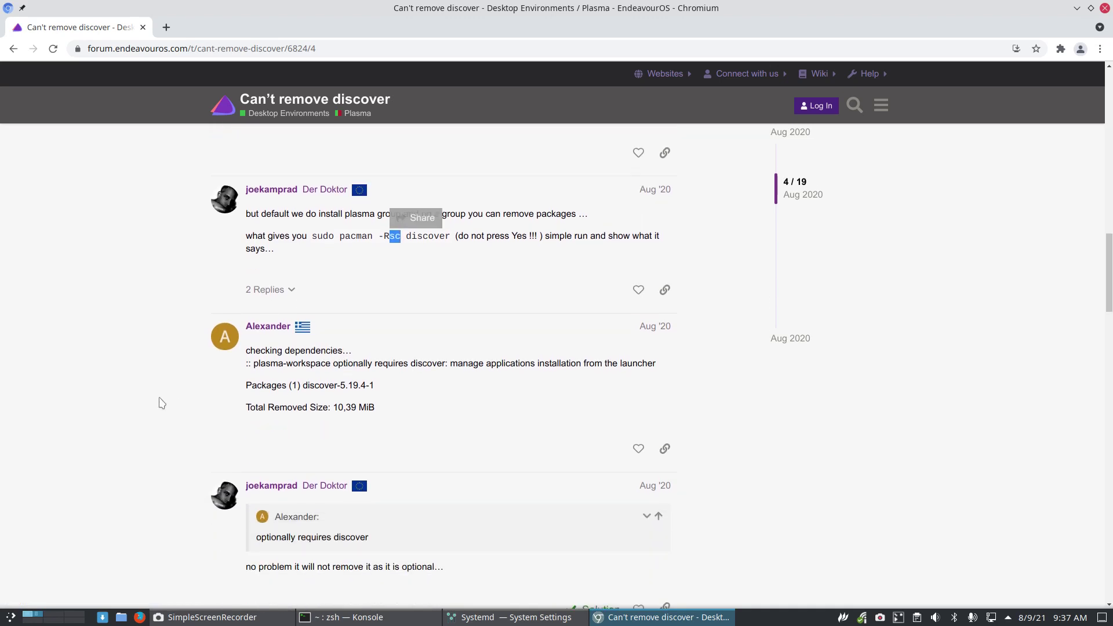
scroll(161, 404, down, 3)
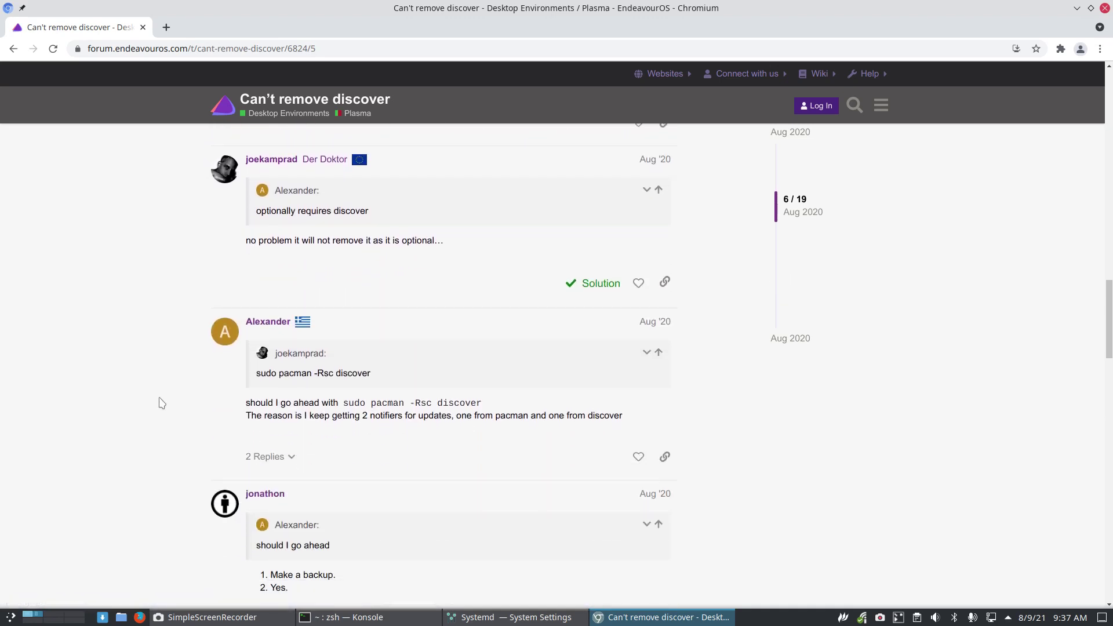
scroll(162, 404, down, 5)
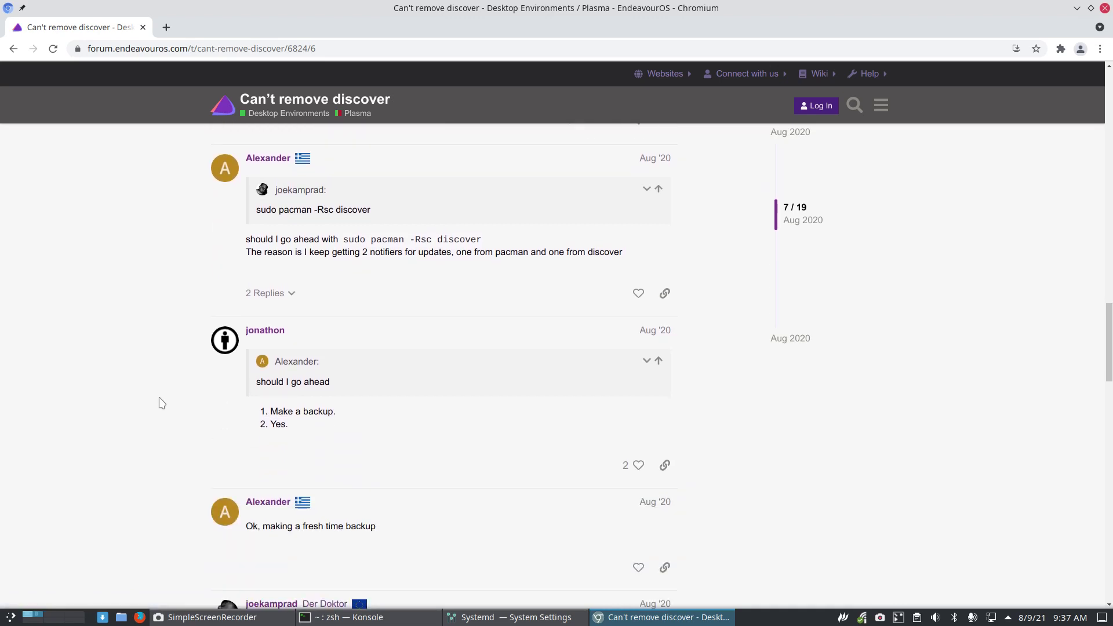
scroll(162, 404, down, 5)
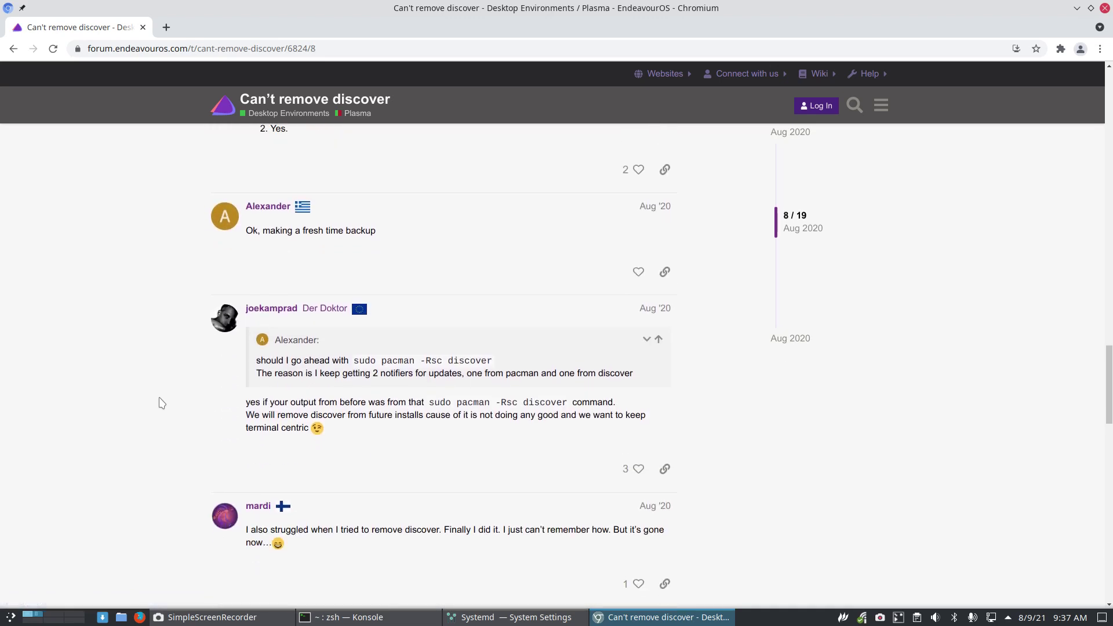
scroll(162, 403, down, 5)
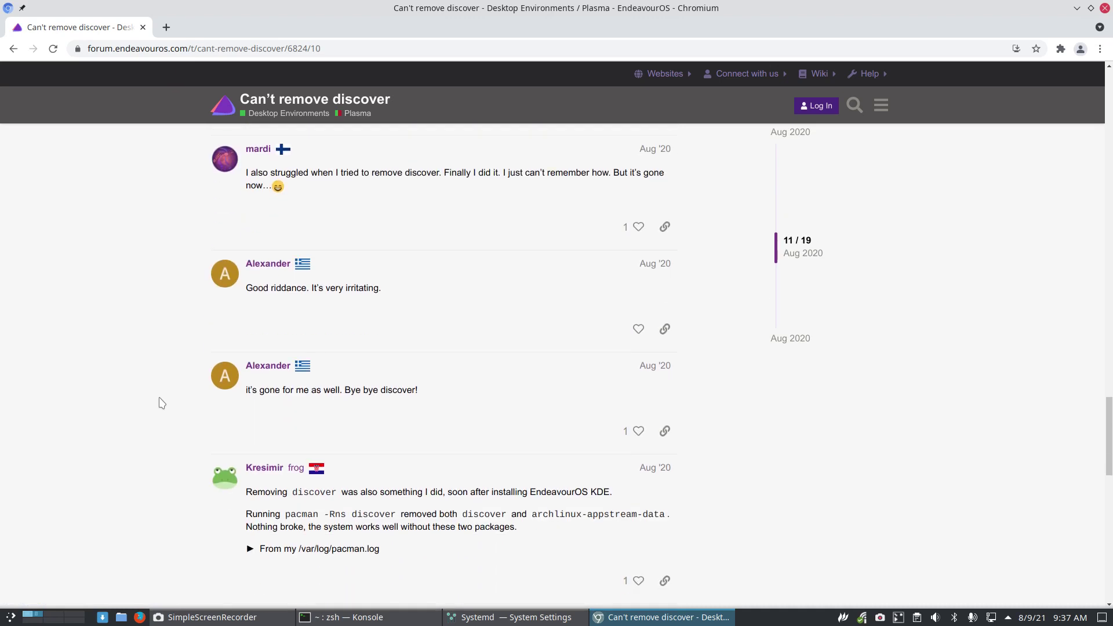
scroll(162, 404, down, 4)
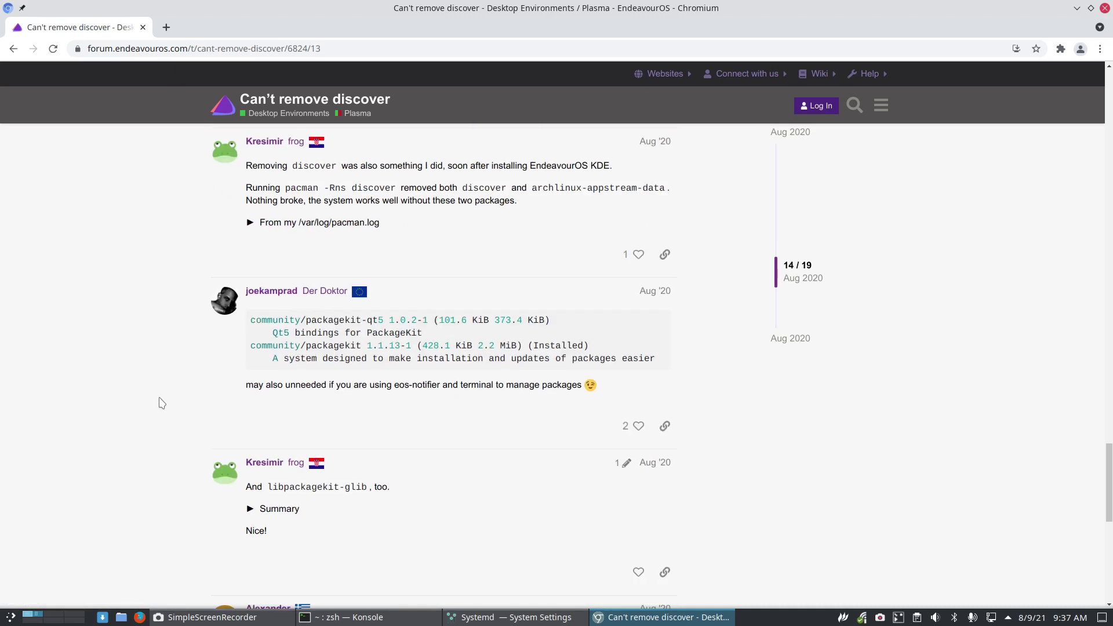
scroll(162, 403, down, 4)
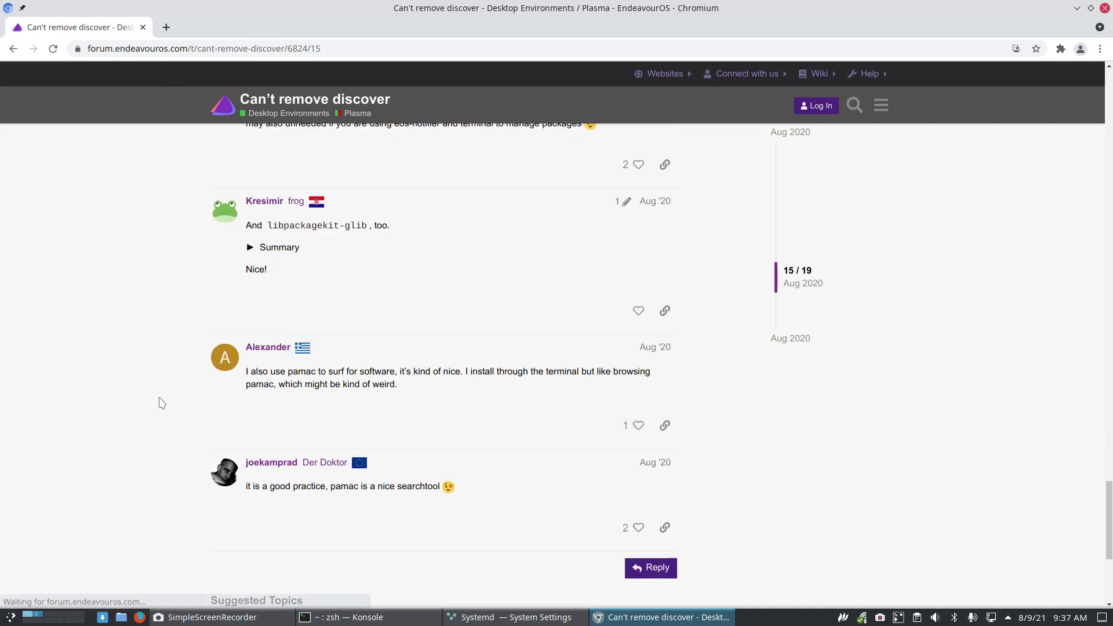
scroll(162, 403, down, 4)
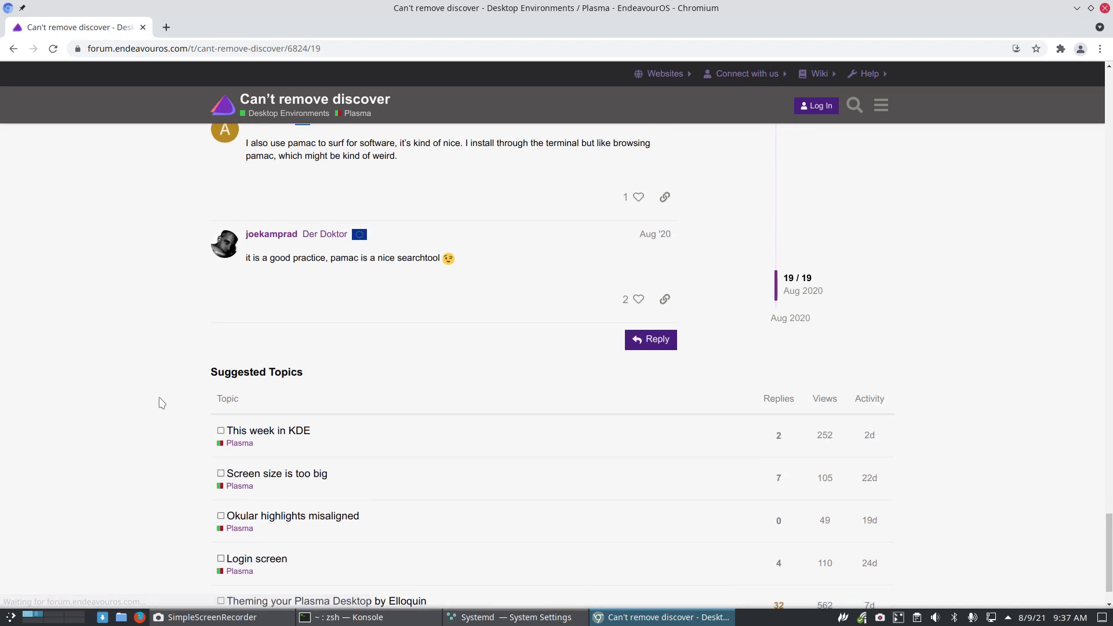
- Return to the search results, open "How to get rid of Discover notifier?" and examine its marked solution and the first replies
click(13, 49)
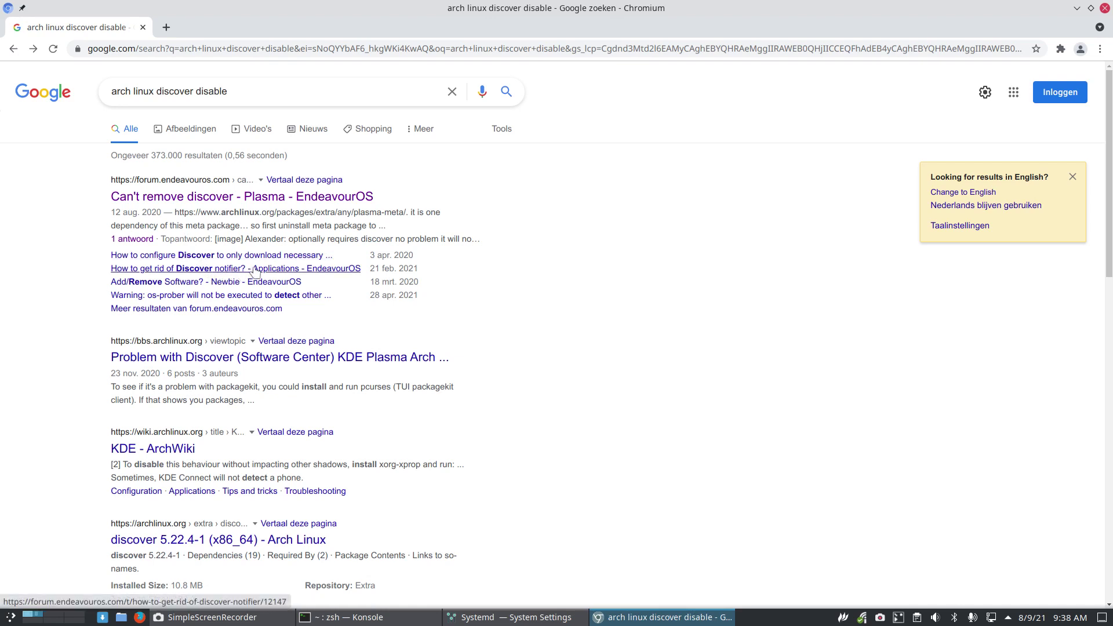
click(246, 273)
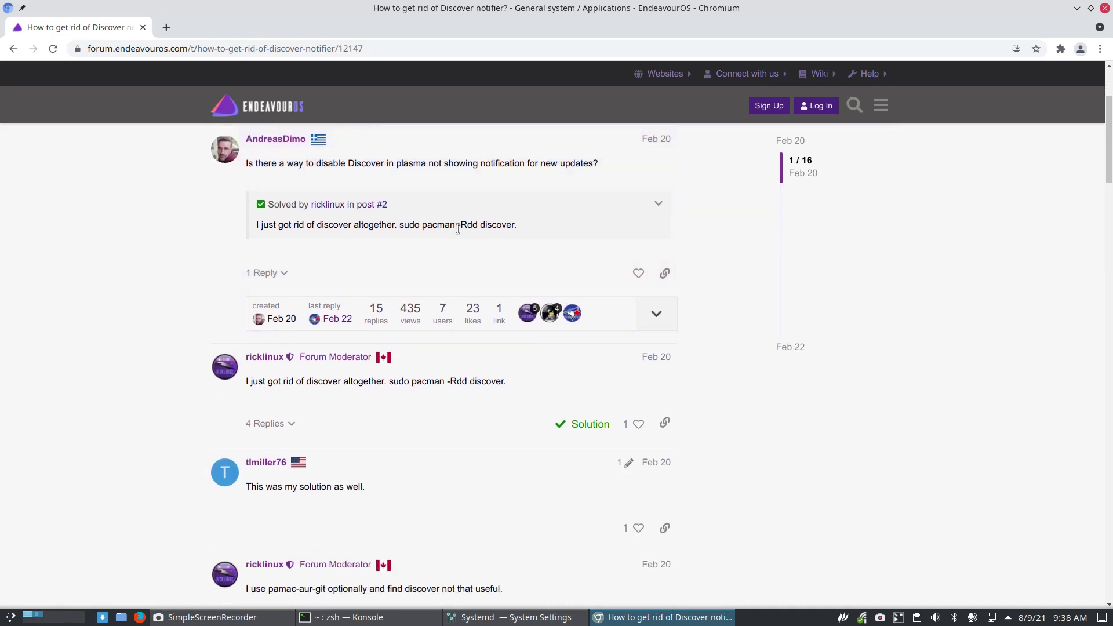
drag(458, 227, 525, 229)
scroll(444, 444, down, 2)
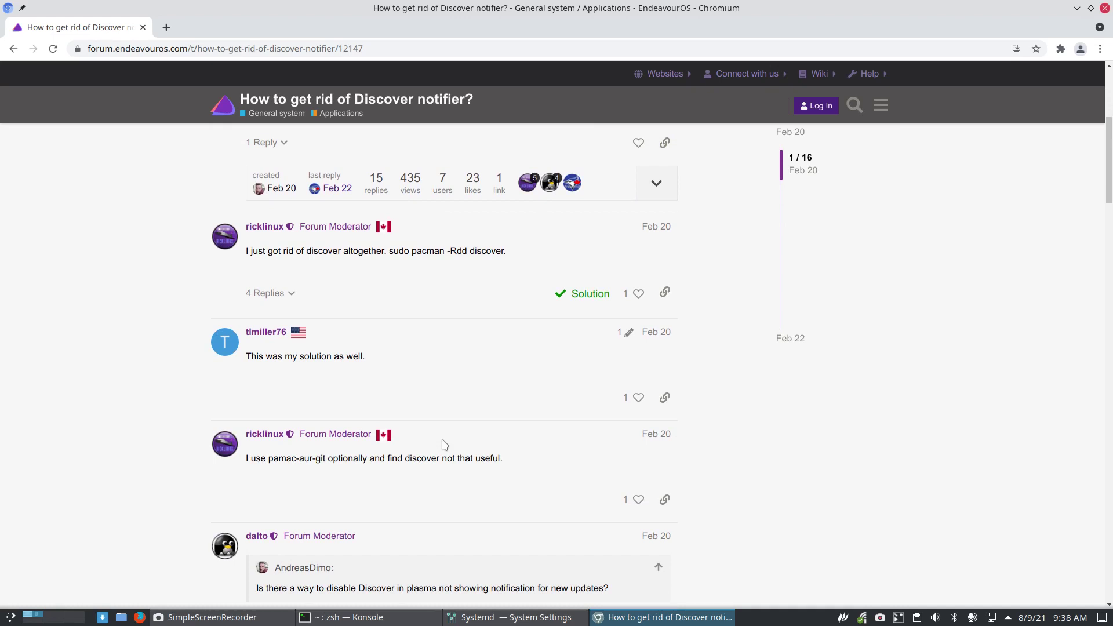
scroll(443, 445, down, 2)
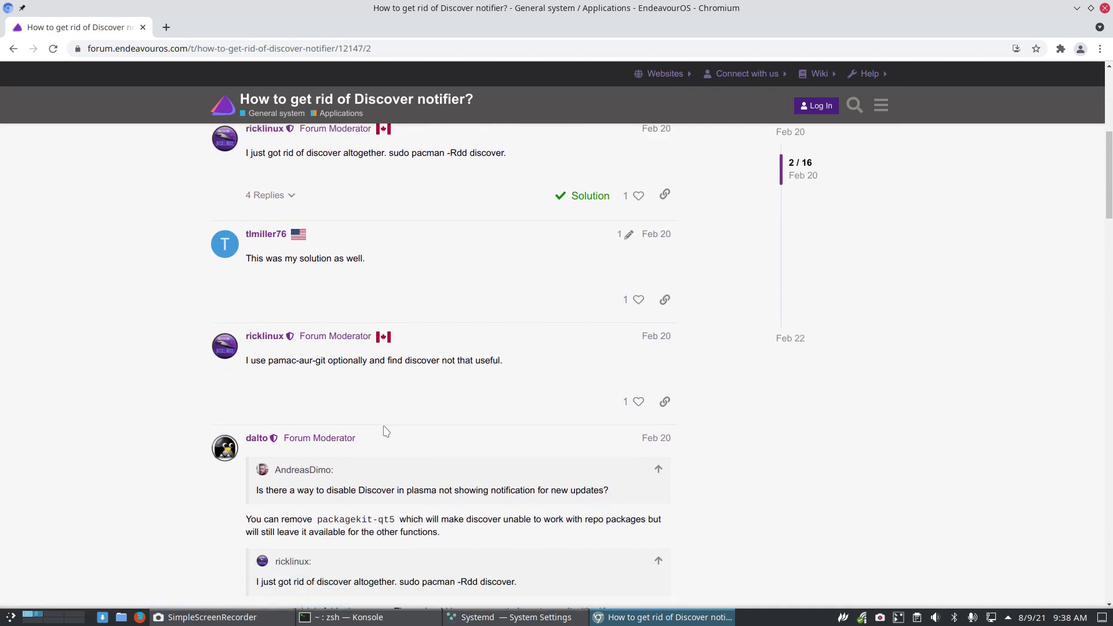
scroll(385, 431, down, 4)
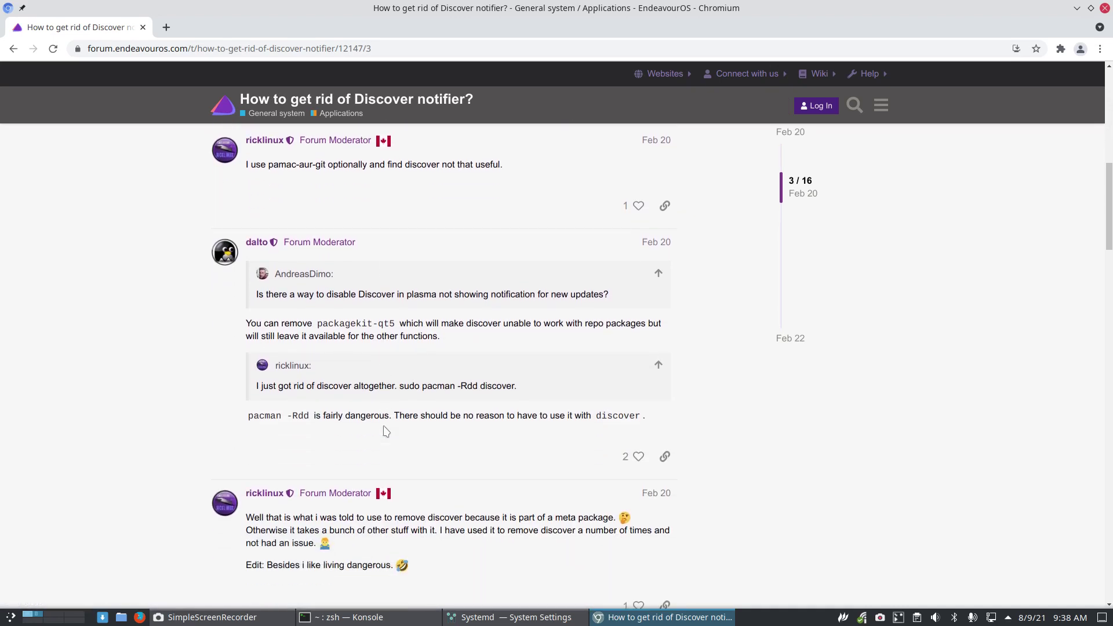
- Read the replies in the Discover notifier thread that discuss the plasma-meta package and its removal
scroll(386, 431, down, 5)
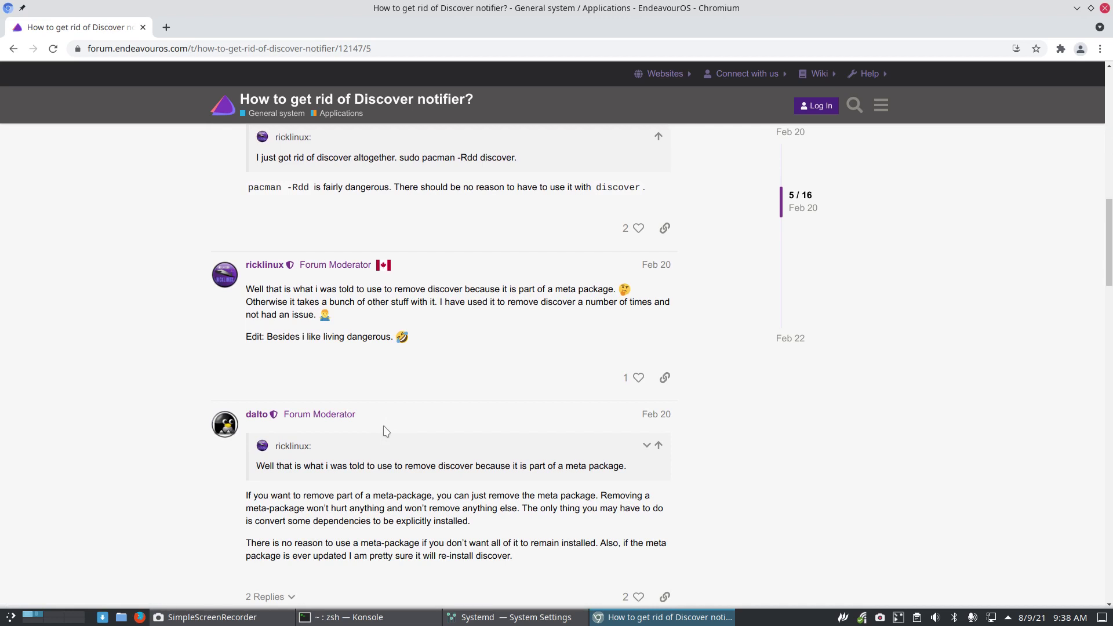
scroll(385, 430, down, 4)
scroll(385, 430, down, 1)
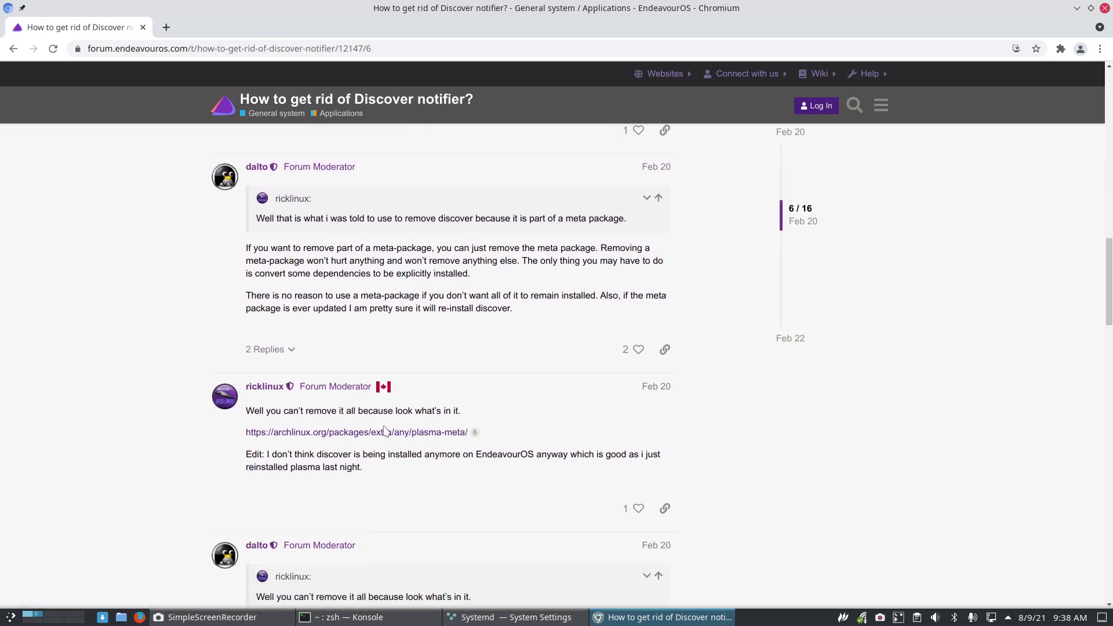
scroll(386, 431, down, 3)
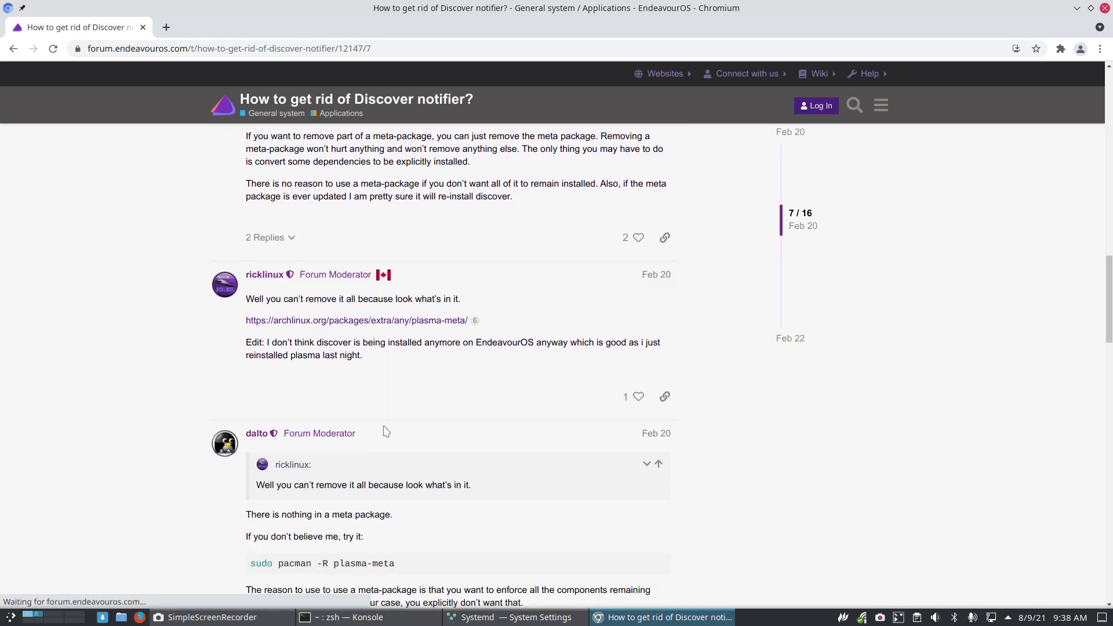
scroll(386, 430, down, 3)
scroll(385, 430, down, 3)
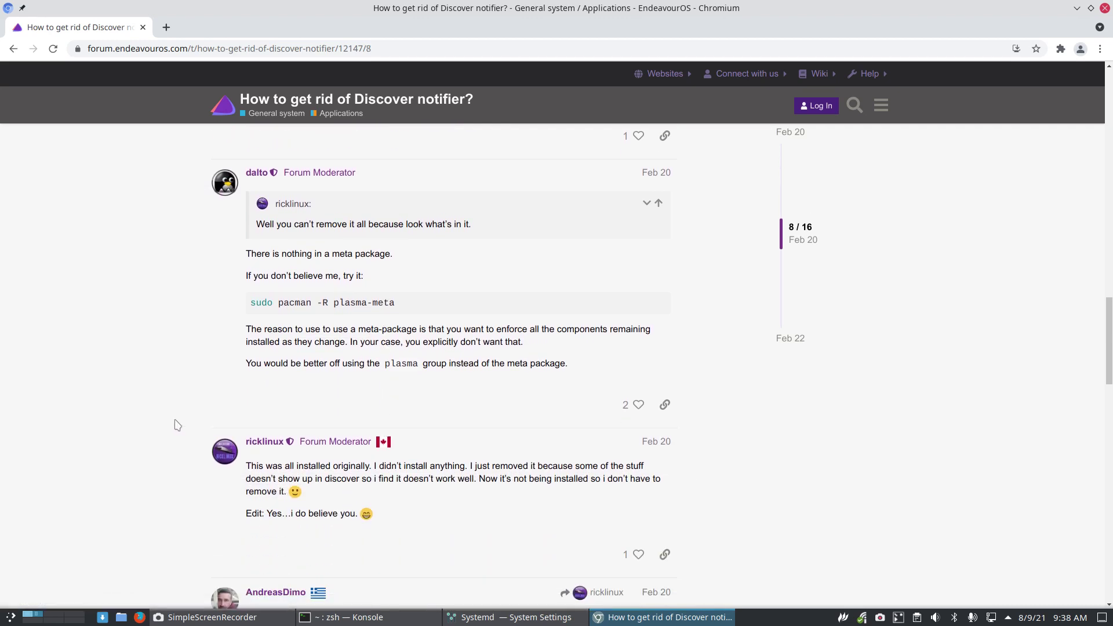
scroll(177, 425, down, 3)
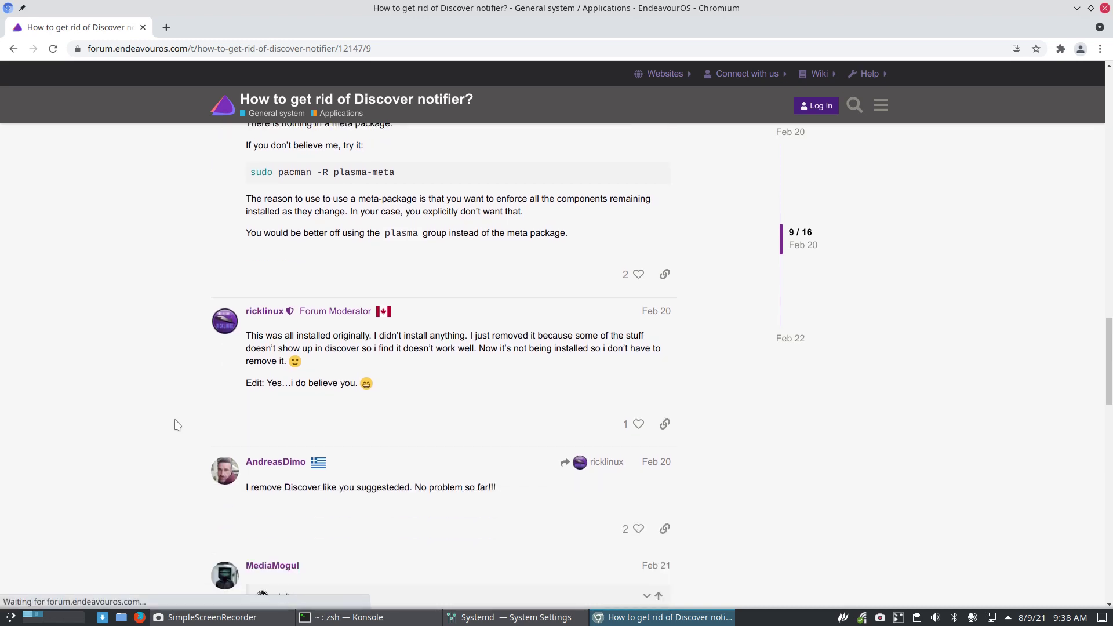
- Read the remaining notifier replies comparing the pacman removal options -Rdd, -Rsun, -Rsu and -R, down to the thread's end
scroll(178, 425, down, 1)
scroll(177, 425, down, 5)
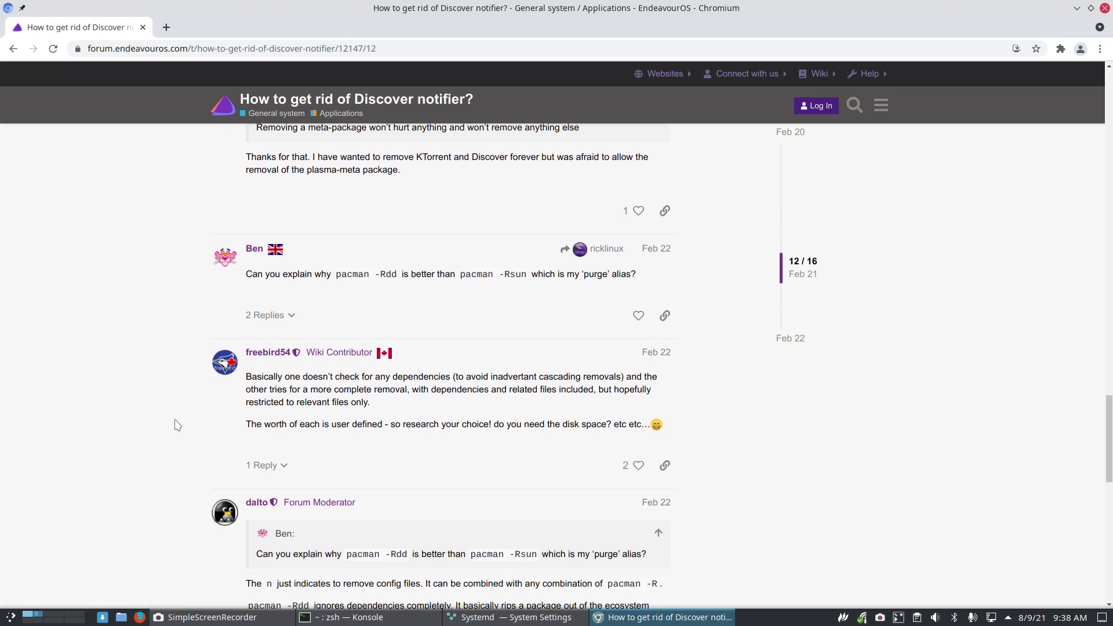
scroll(177, 425, down, 2)
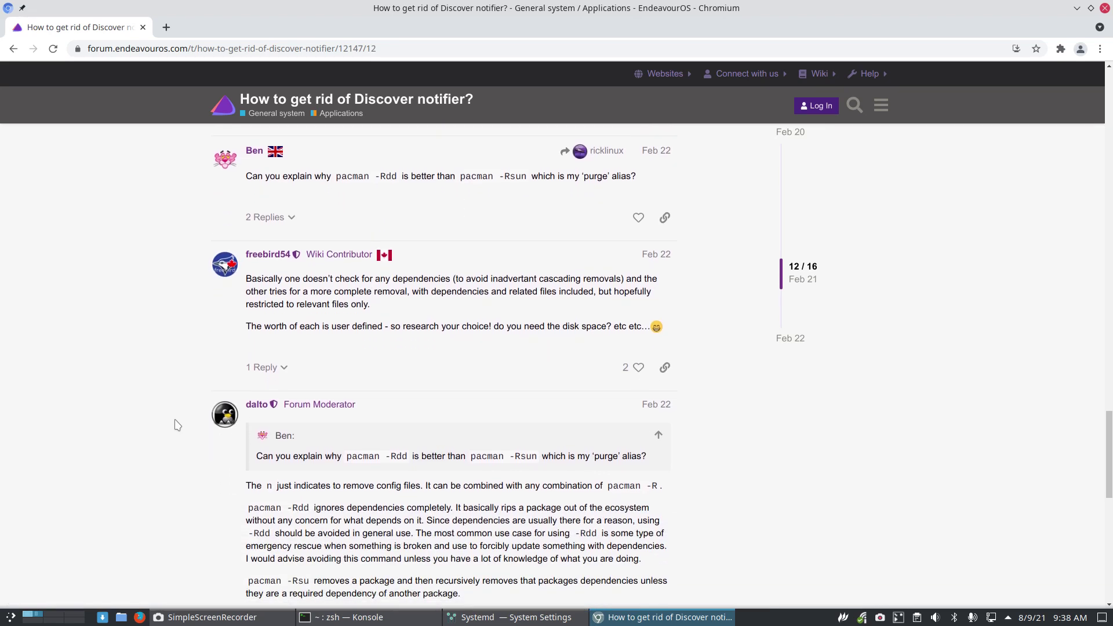
scroll(178, 424, down, 2)
scroll(177, 425, down, 1)
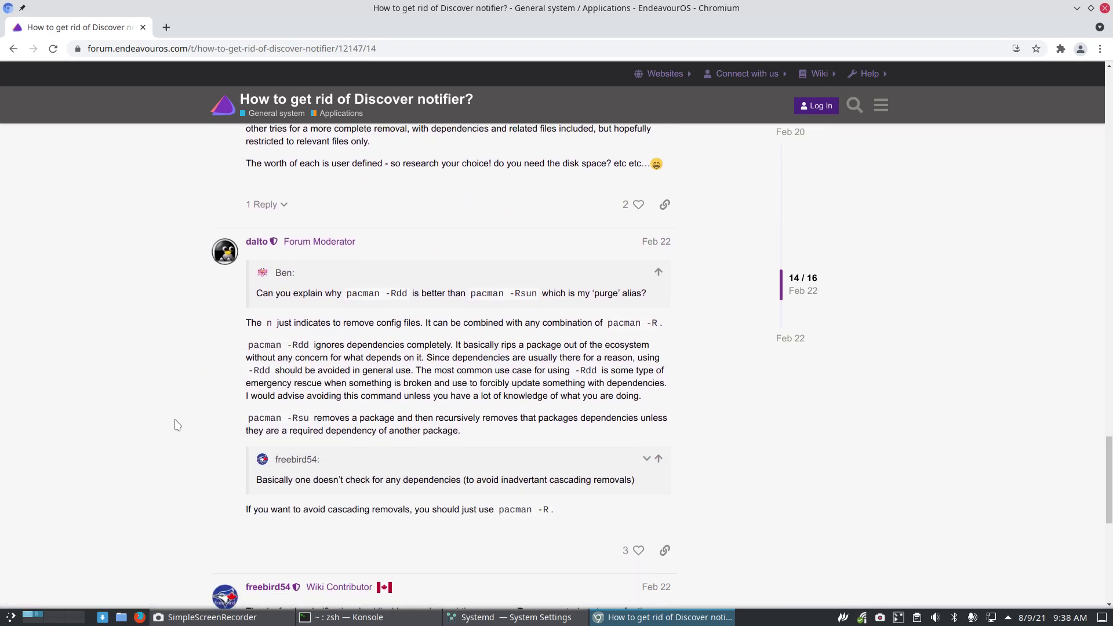
scroll(178, 425, down, 3)
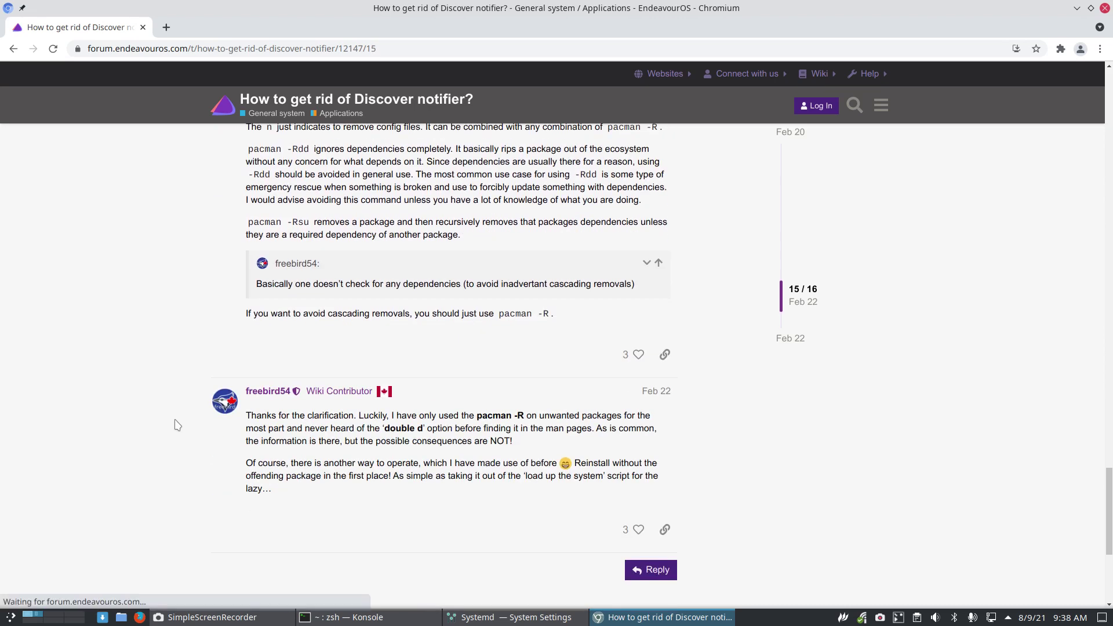
scroll(177, 425, down, 3)
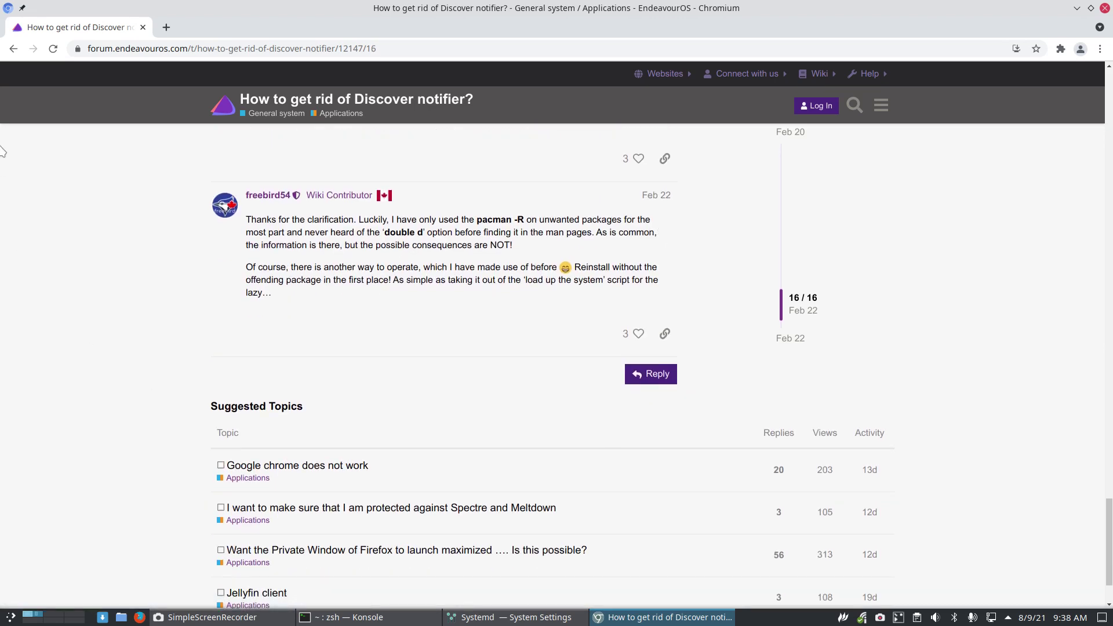
- Return to the search results and open the Reddit thread on disabling auto updates offered by KDE Discover
click(13, 48)
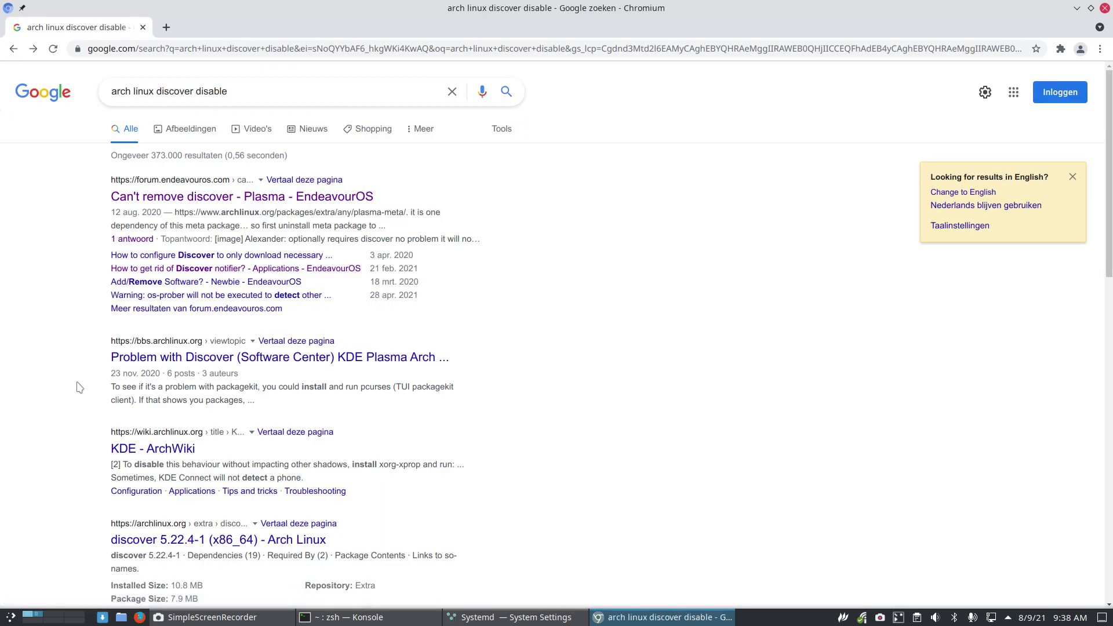
scroll(80, 387, down, 3)
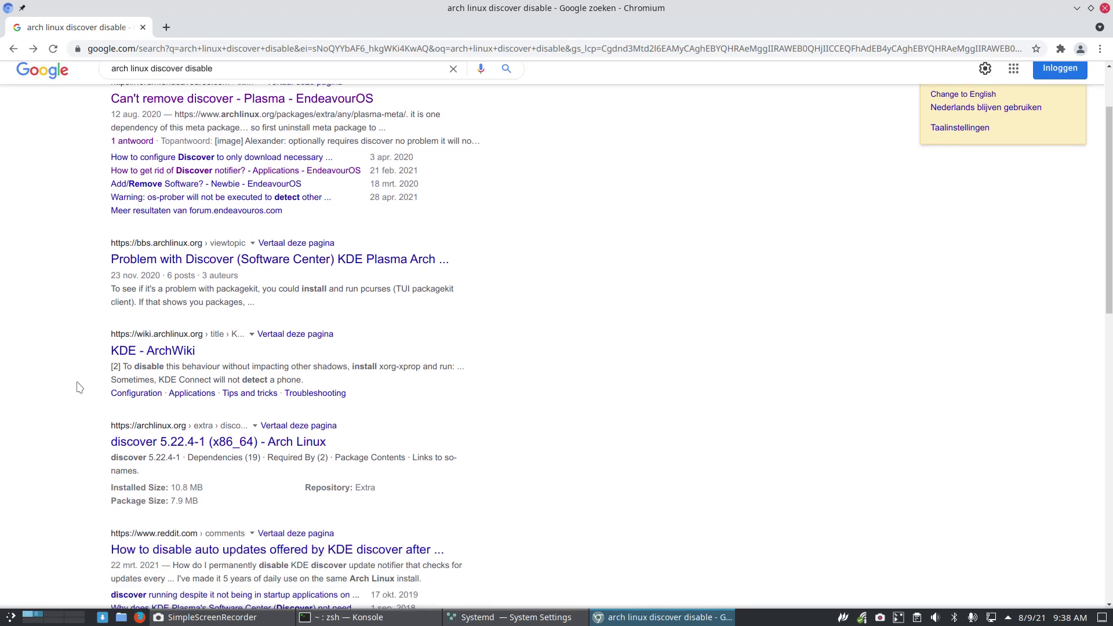
scroll(79, 388, down, 2)
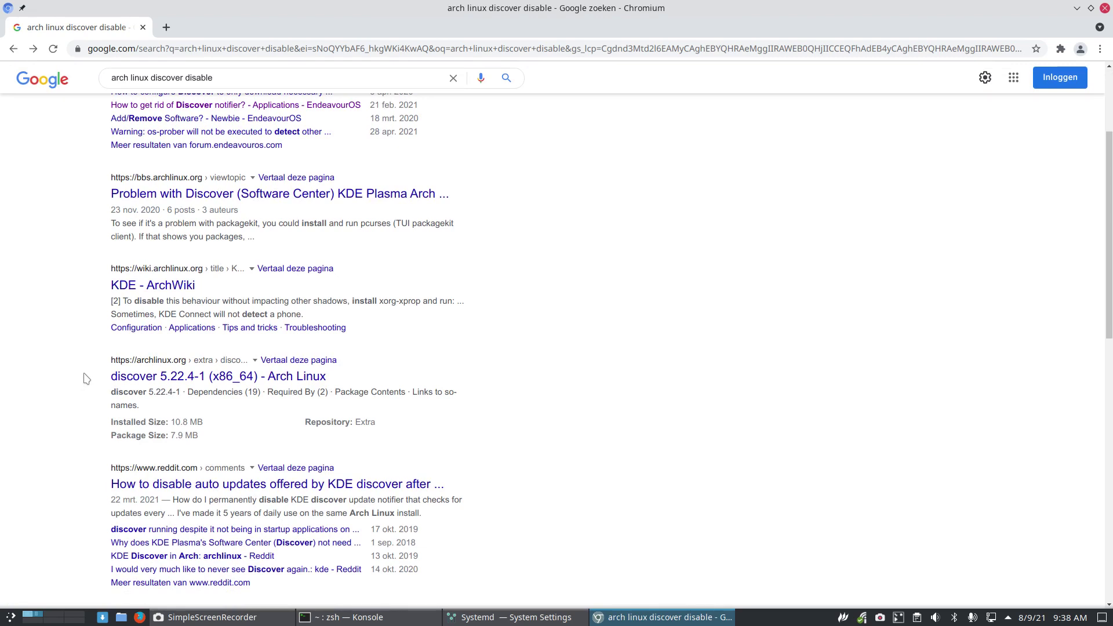
scroll(86, 378, down, 4)
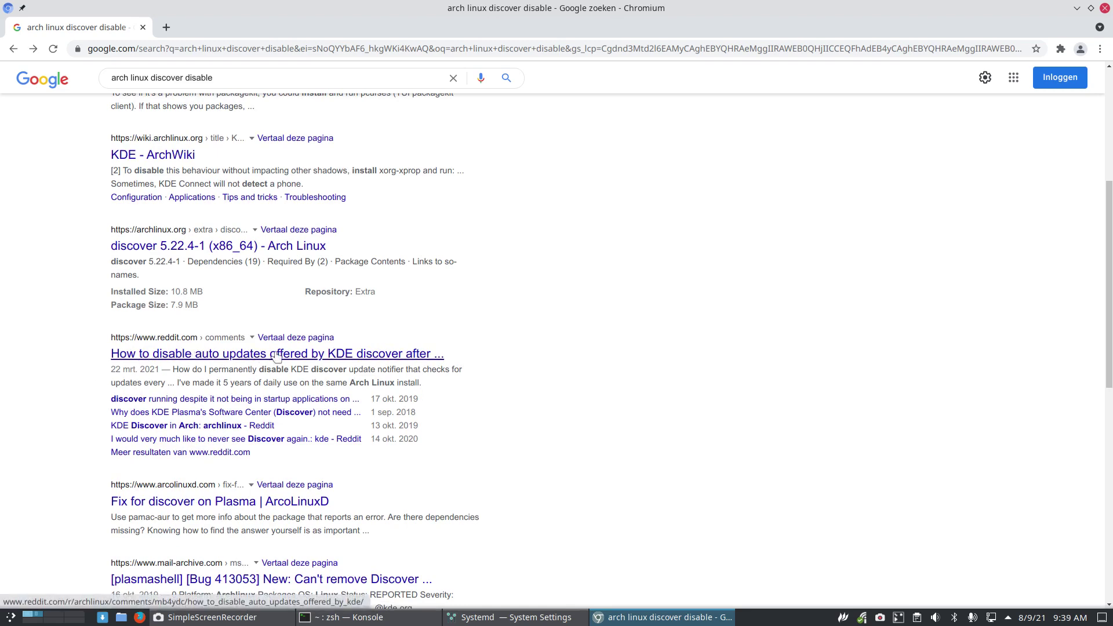
click(322, 357)
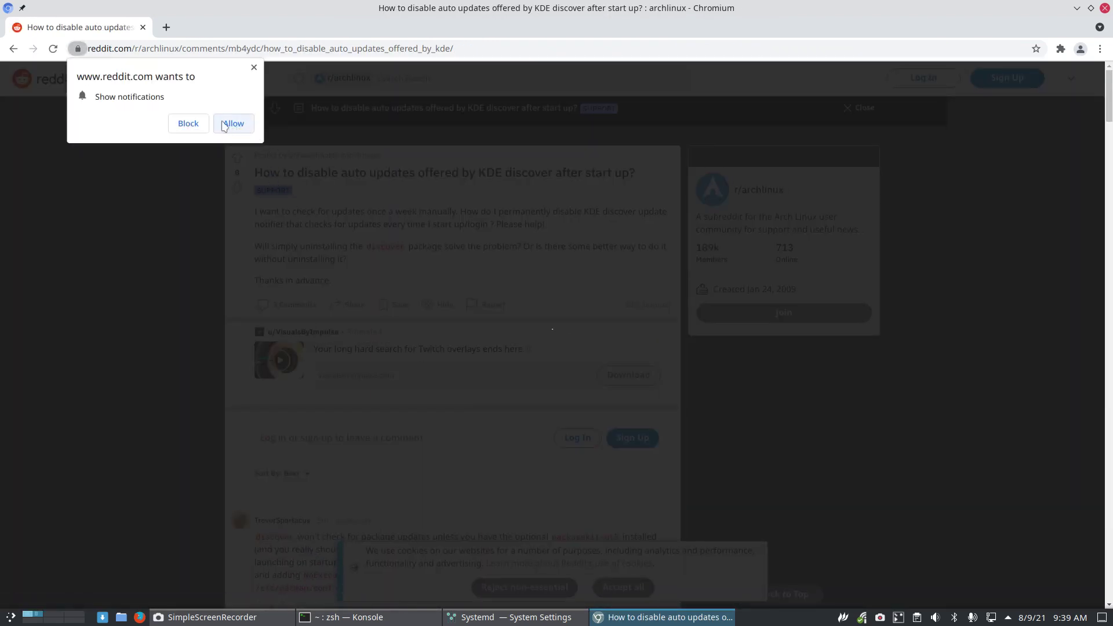
- Block Reddit's notification request and read the replies about the discover.notifier.desktop autostart file, highlighting its /etc/xdg/autostart path
click(197, 127)
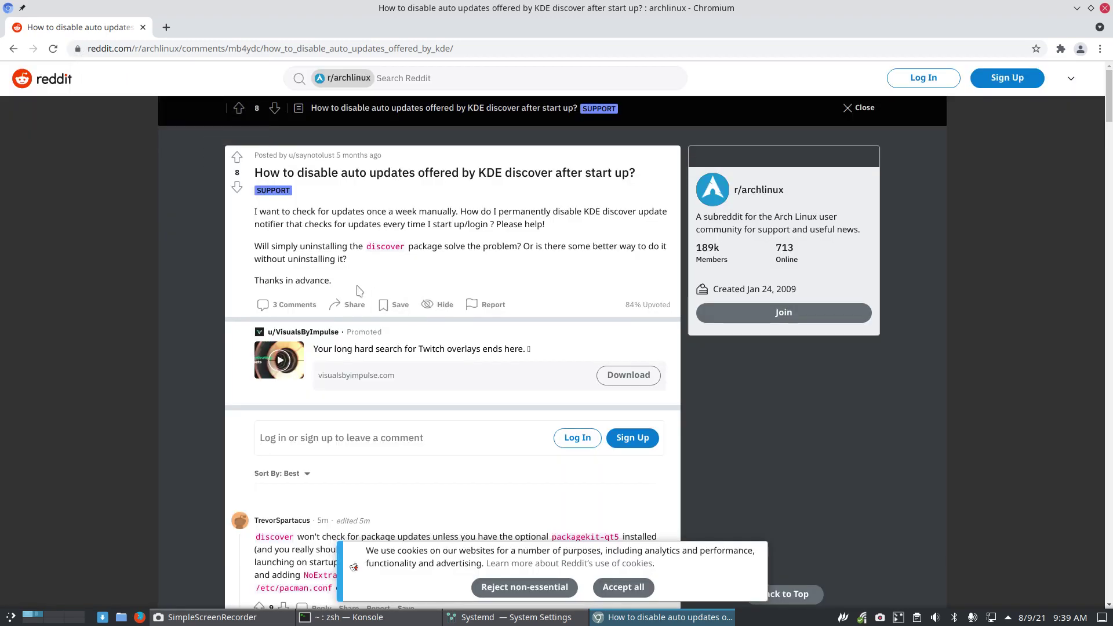
click(297, 305)
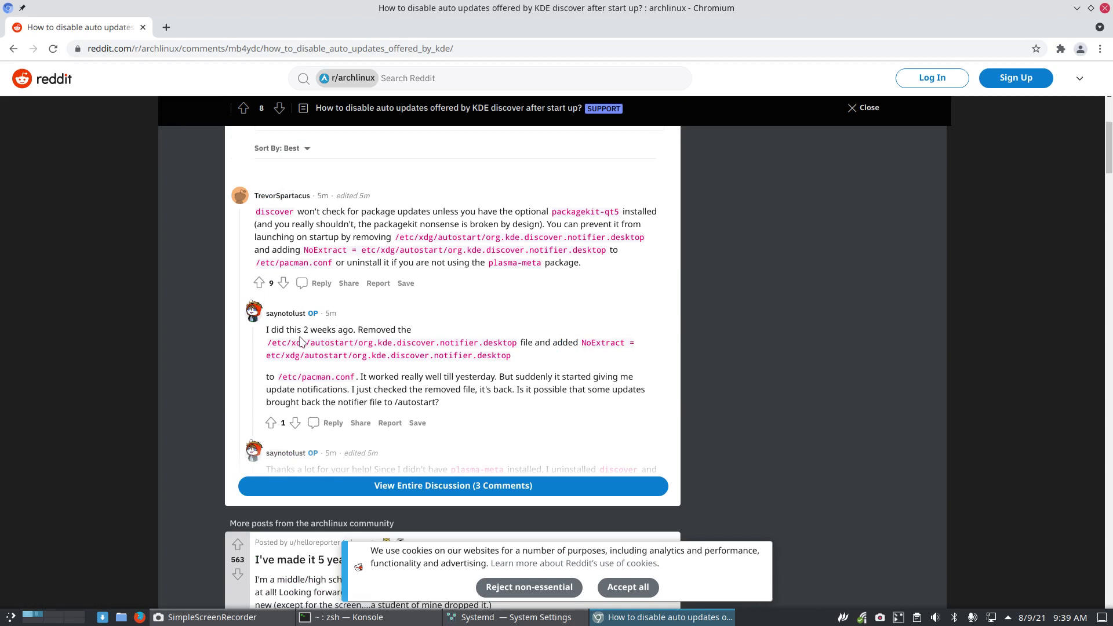
double_click(422, 237)
- Minimize the browser and close the System Settings and Konsole windows
click(1076, 9)
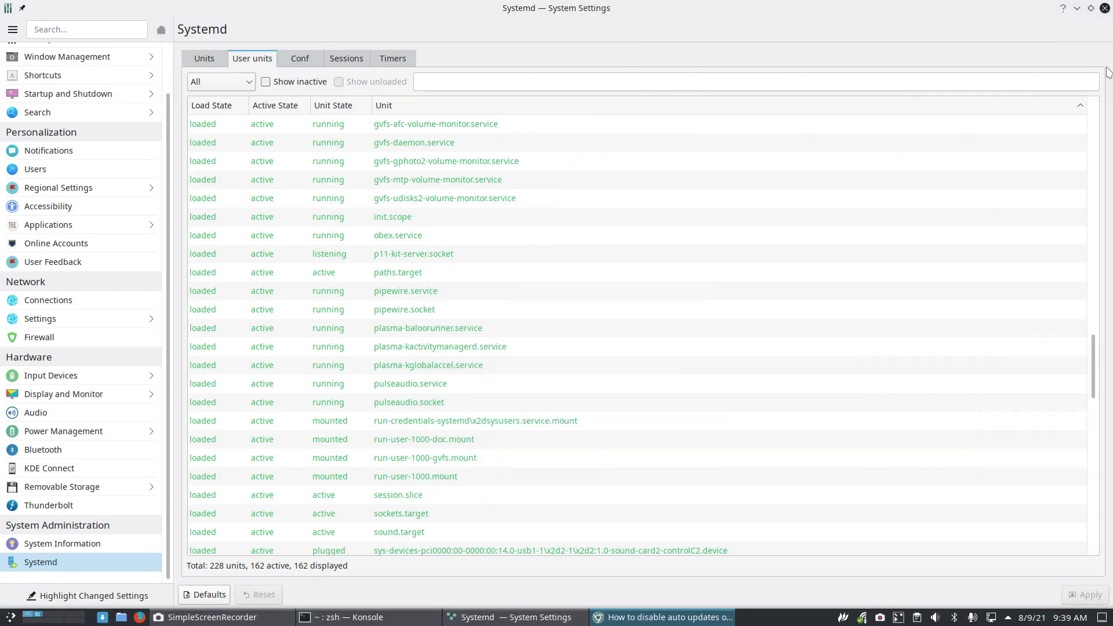
click(1105, 8)
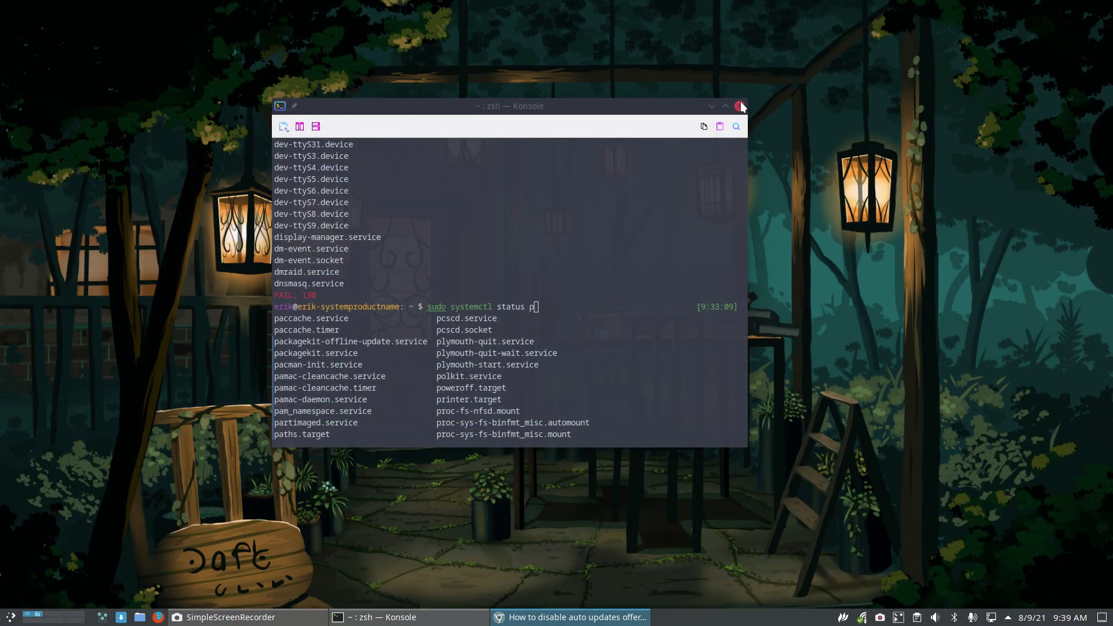
click(739, 105)
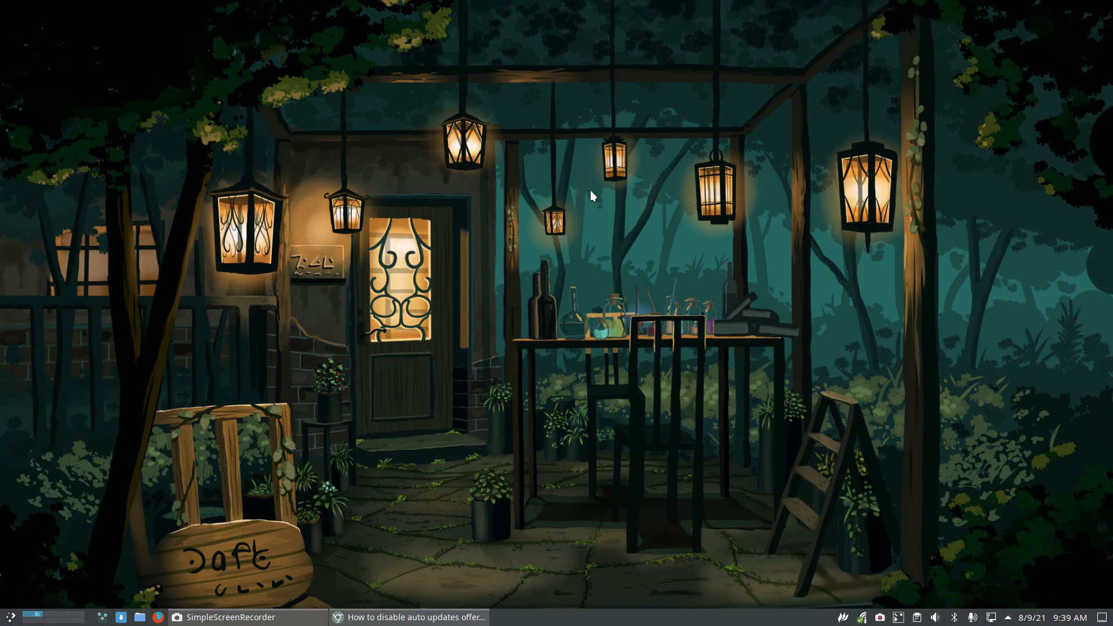
- Switch to Dolphin and examine the files in the home folder's .config/autostart directory for a Discover notifier entry
key(super+e)
click(33, 71)
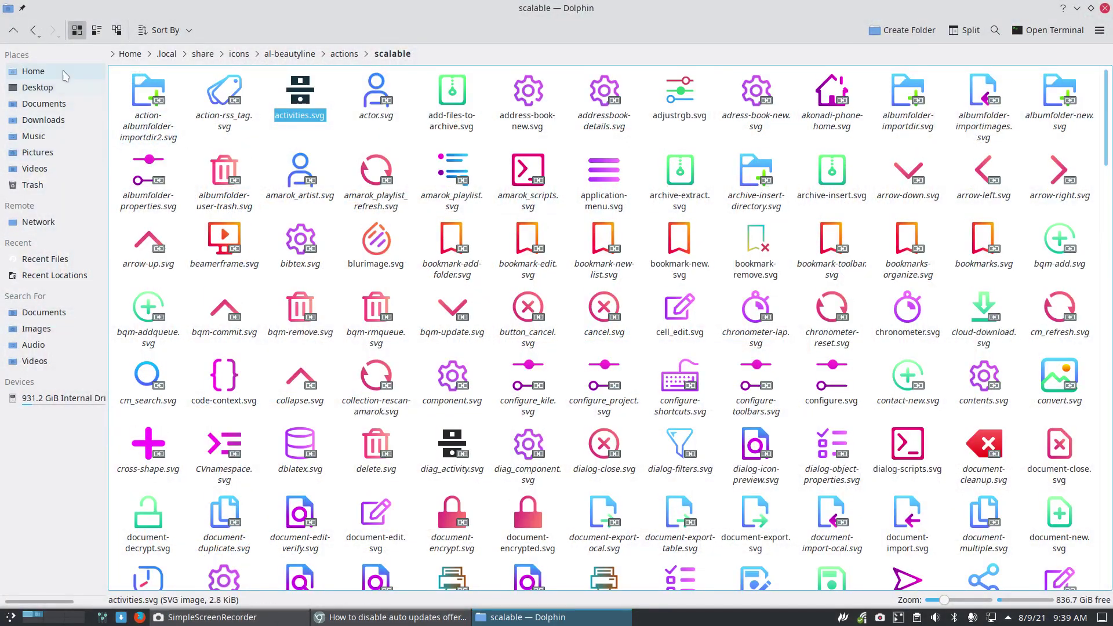
double_click(363, 95)
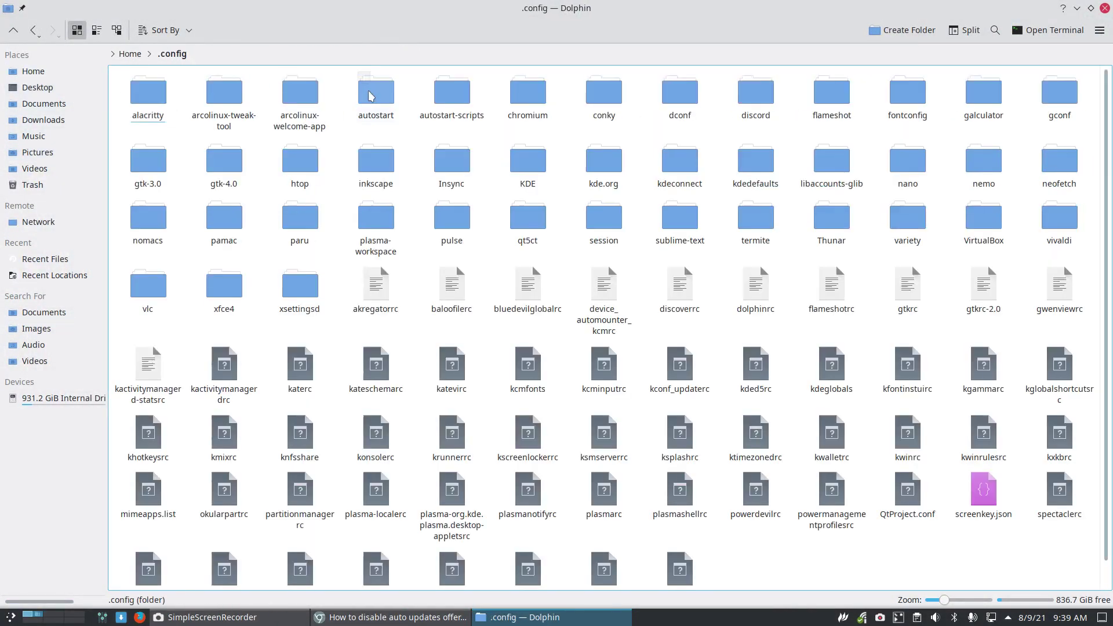
click(385, 99)
double_click(385, 99)
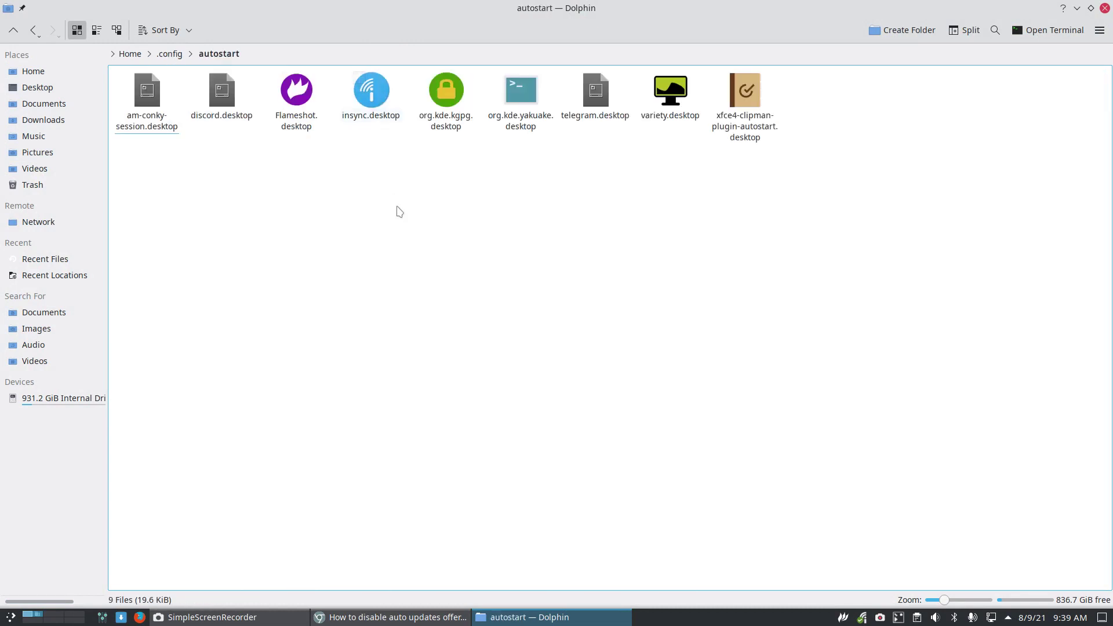
drag(133, 187, 840, 126)
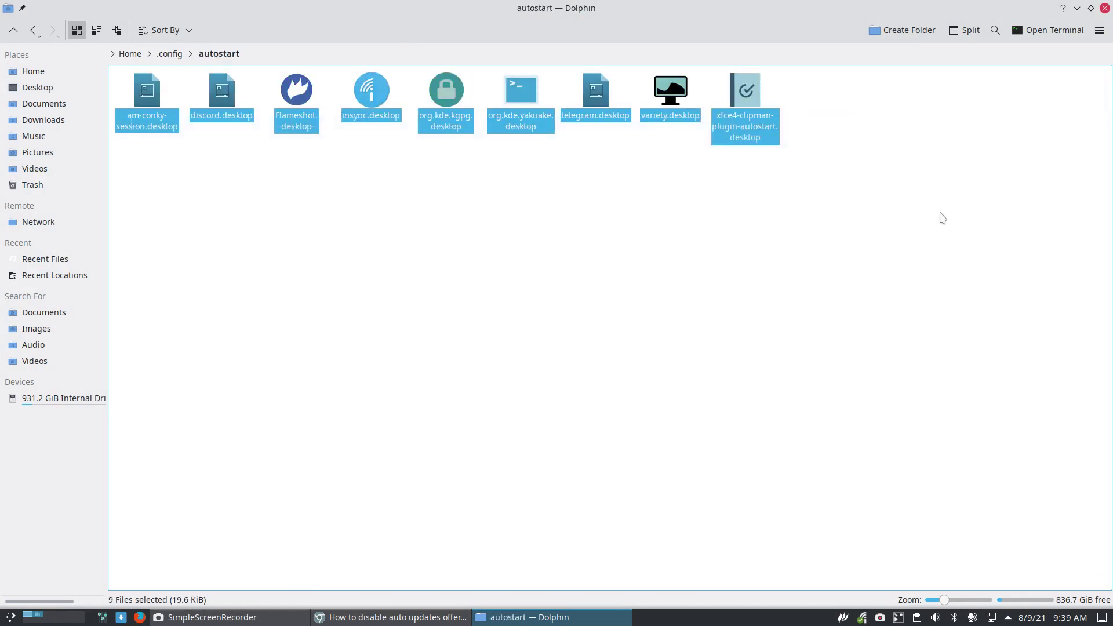
click(514, 258)
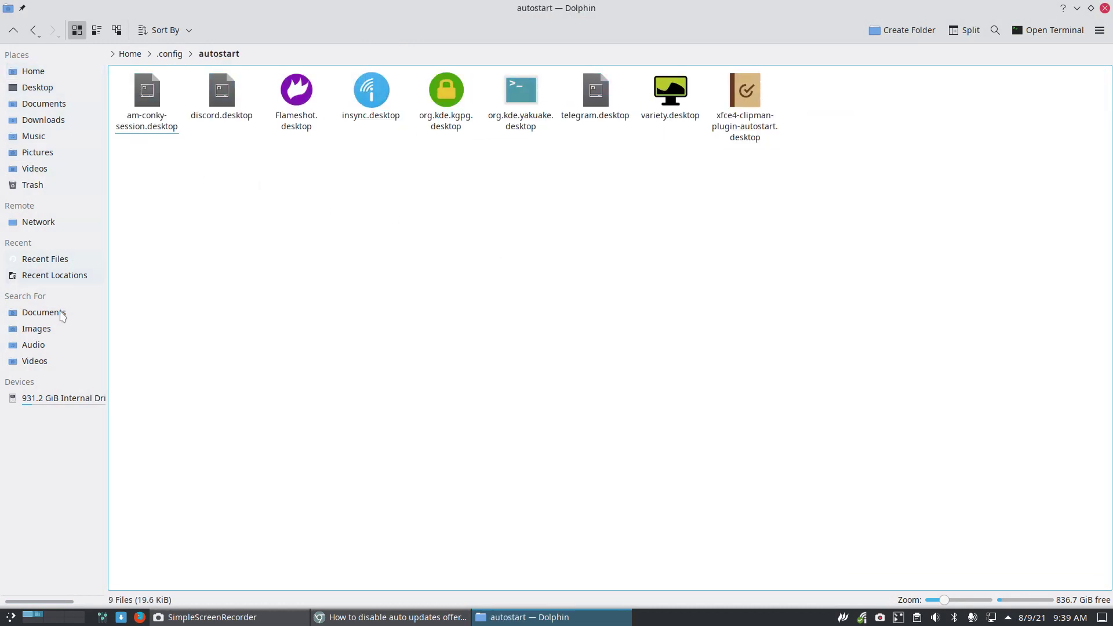
- Go to /etc/xdg/autostart on the internal drive and show its files in compact view
click(57, 398)
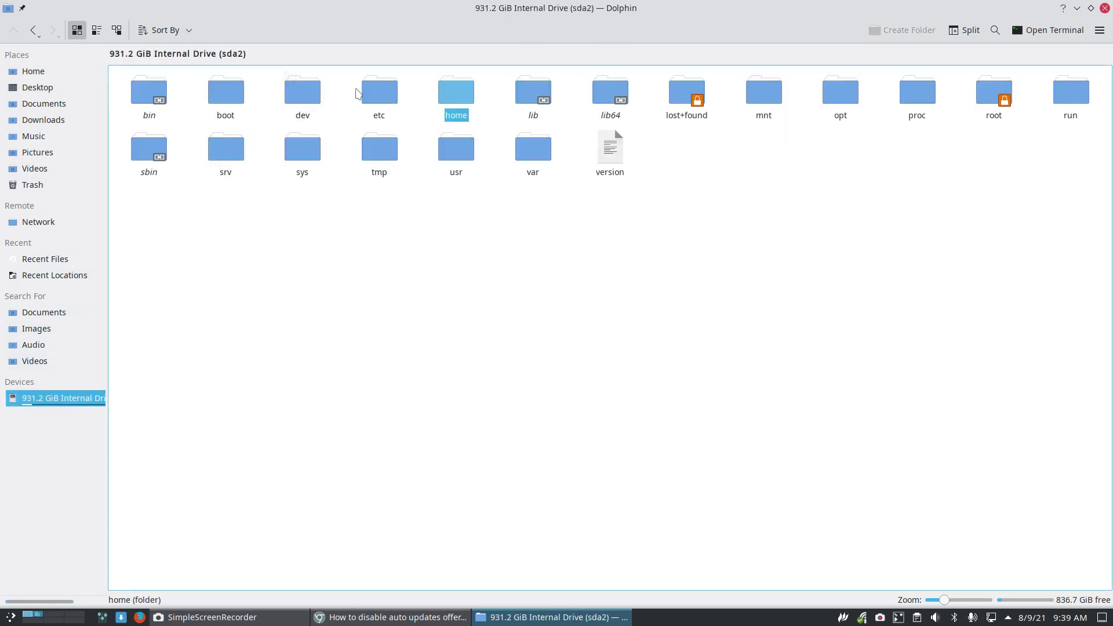
click(372, 94)
text(xdg)
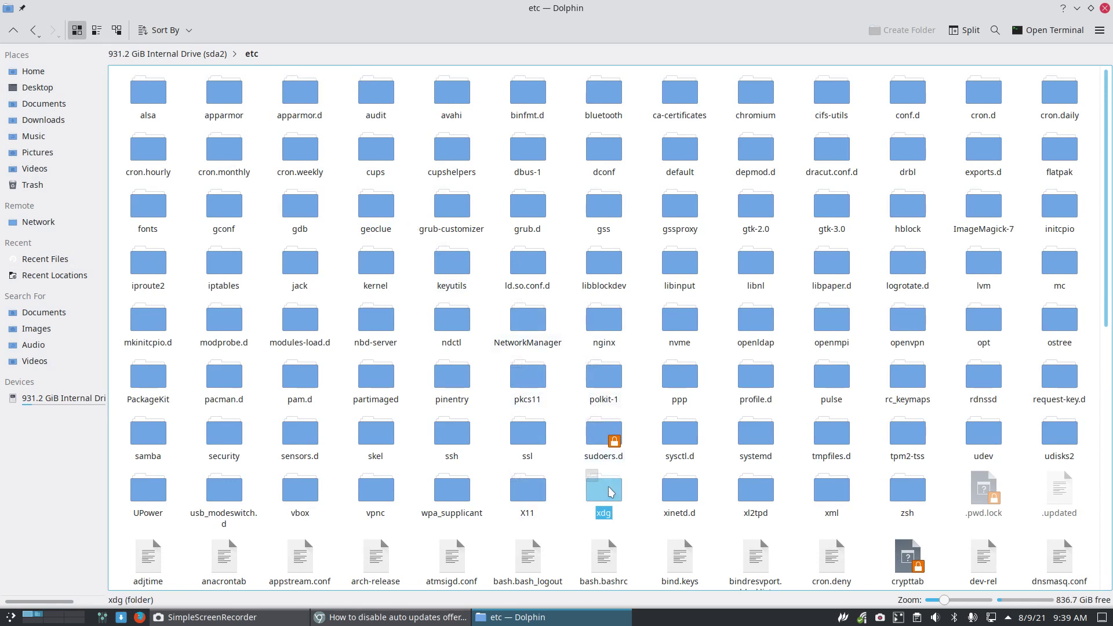
click(608, 492)
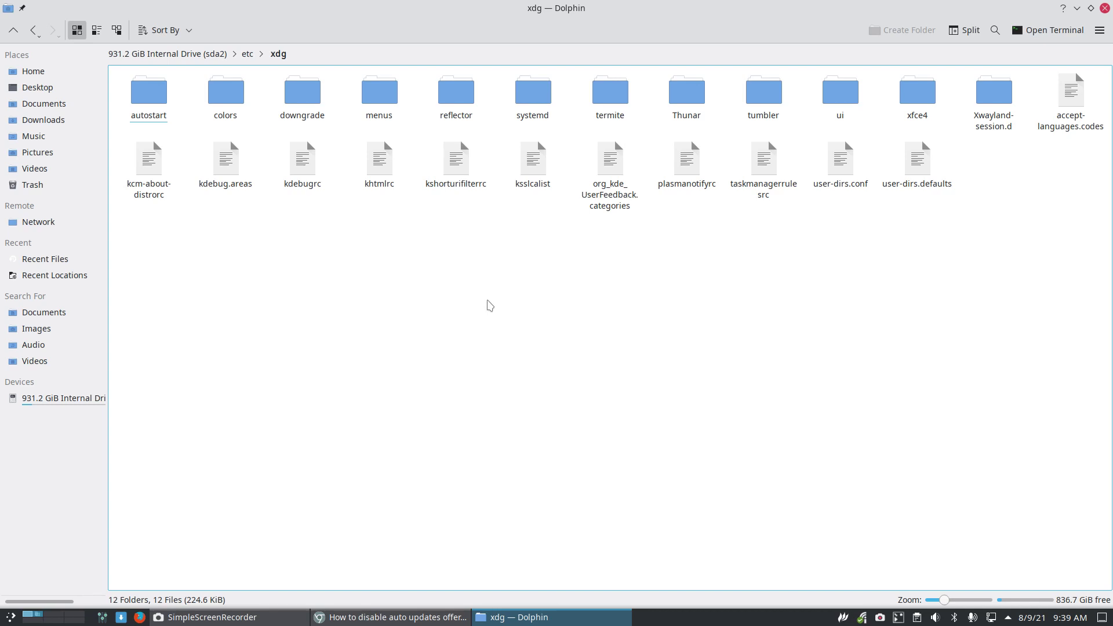
double_click(166, 105)
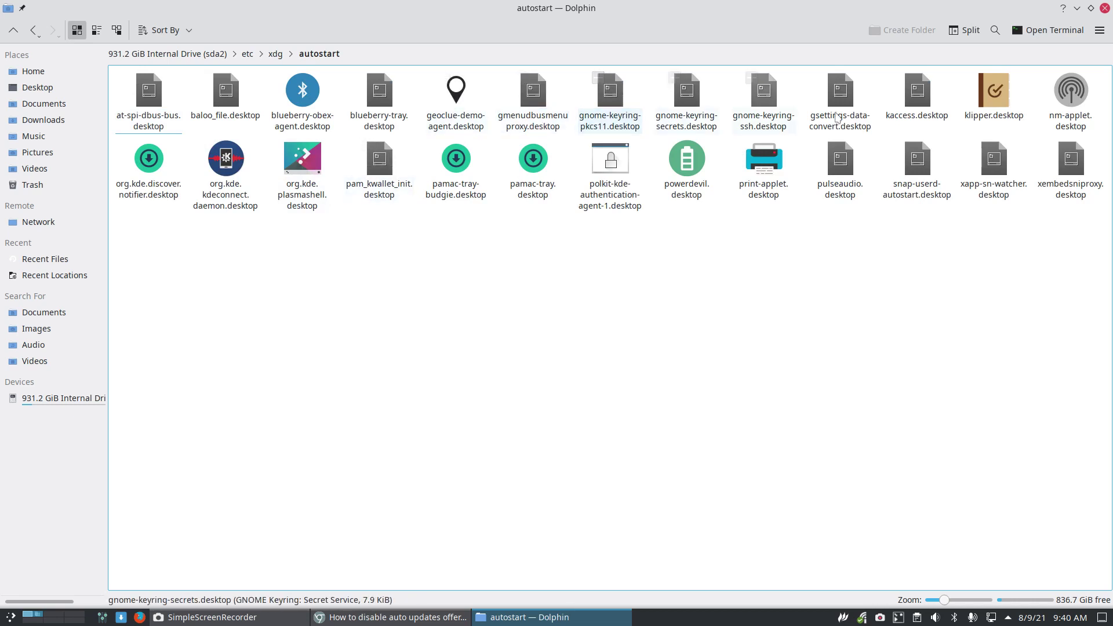
click(98, 30)
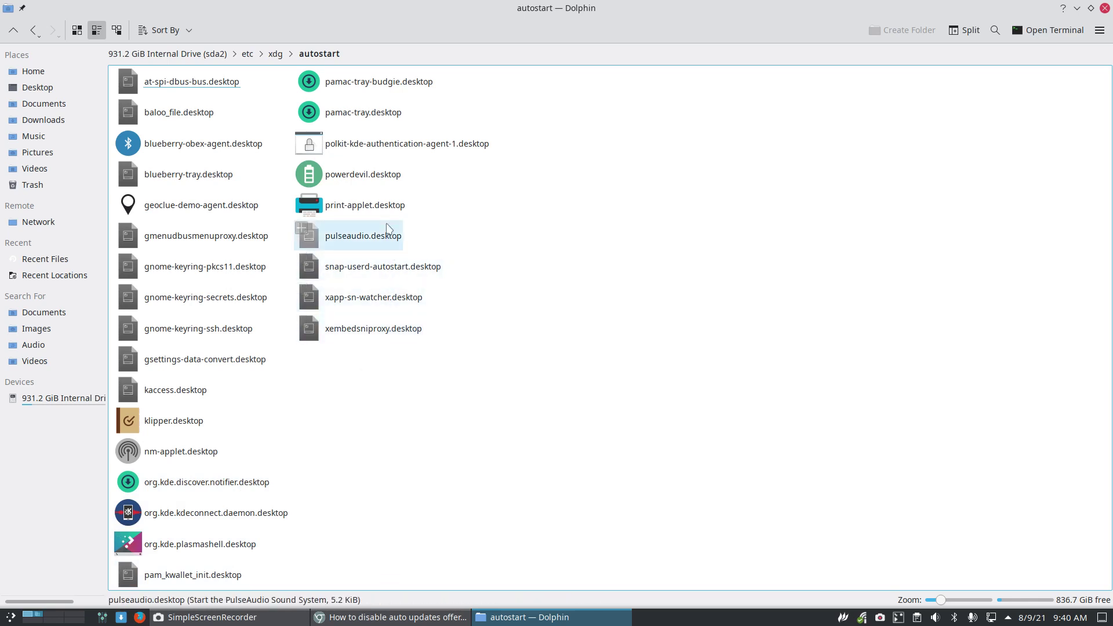
- Open org.kde.discover.notifier.desktop from the autostart folder with Sublime Text
click(187, 488)
right_click(187, 487)
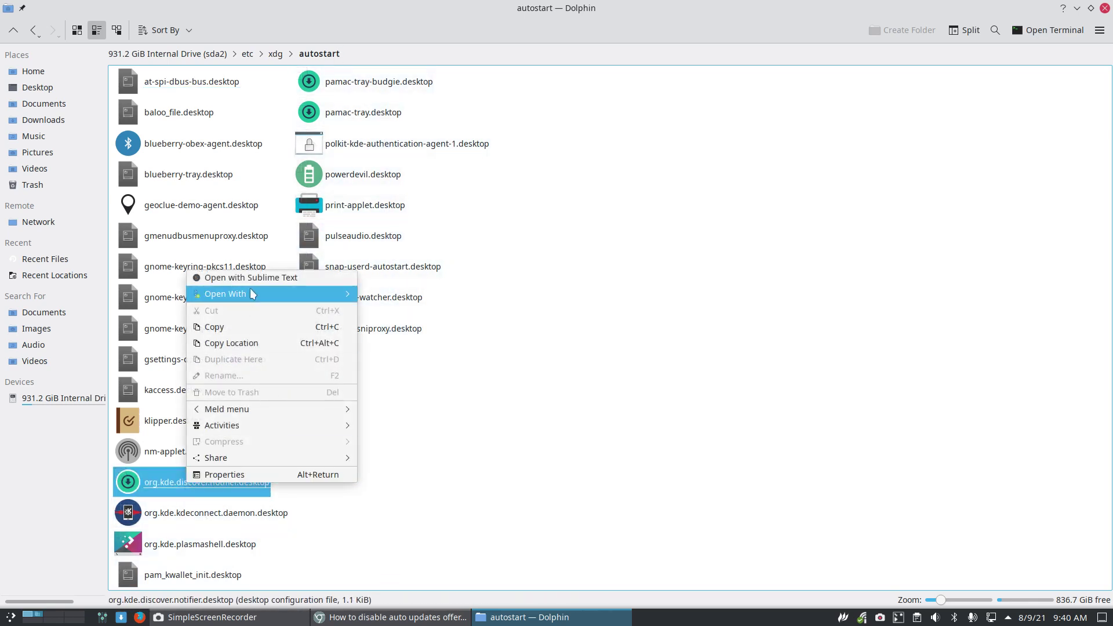
click(265, 278)
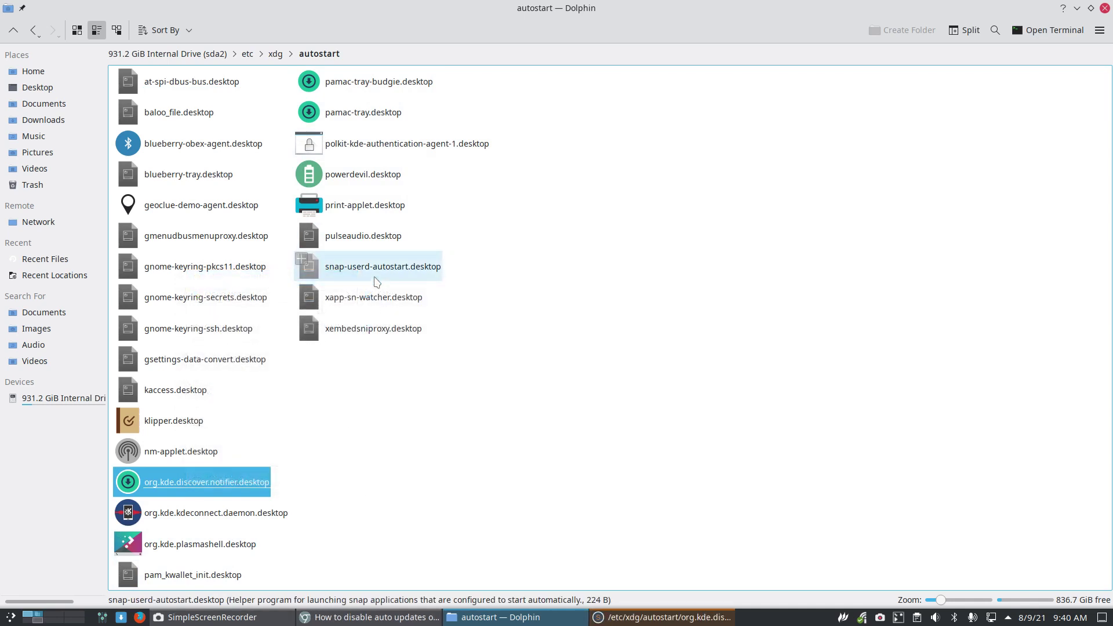
- Reinstall sublime-text-4 with pacman in the drop-down terminal, entering the sudo password and accepting the installation, and hide the terminal
key(F12)
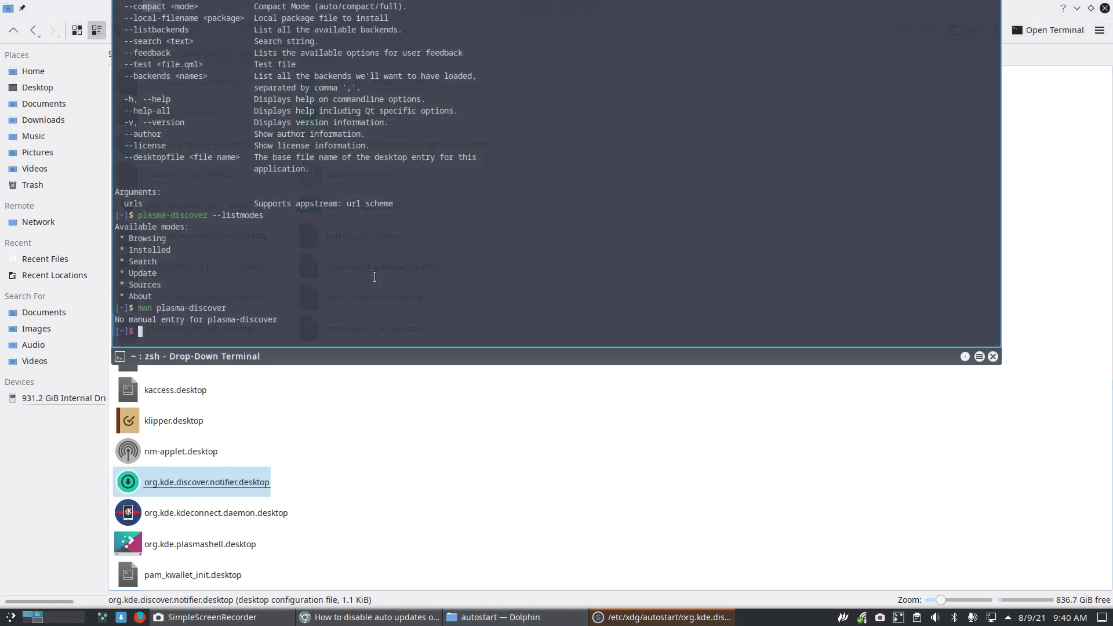
text(sudo pacman -S sublime-text-4)
key(Return)
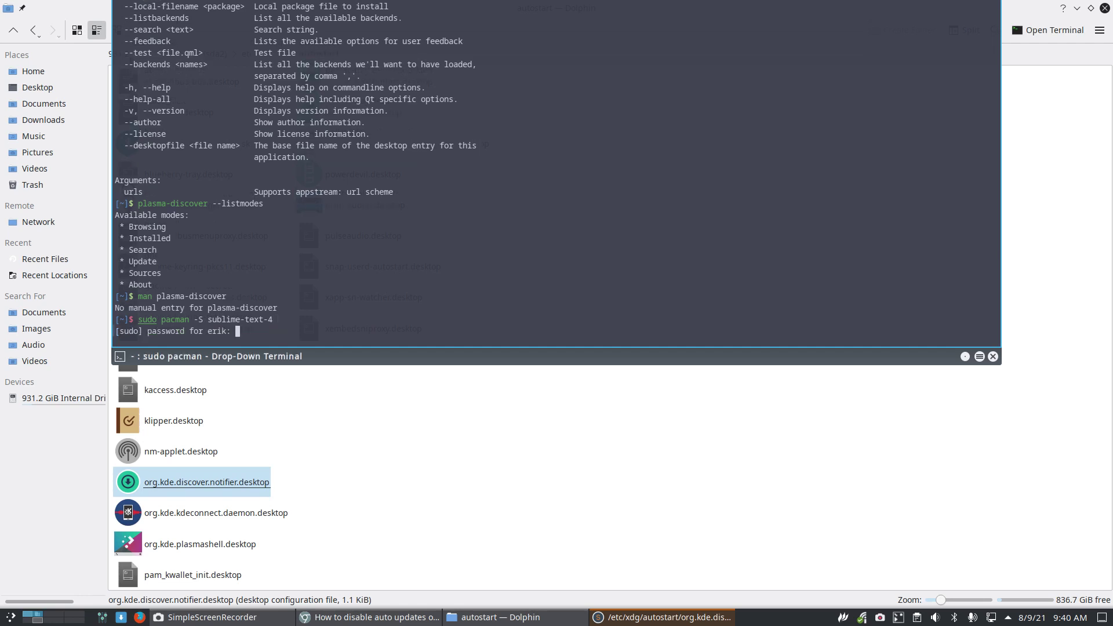
key(Return)
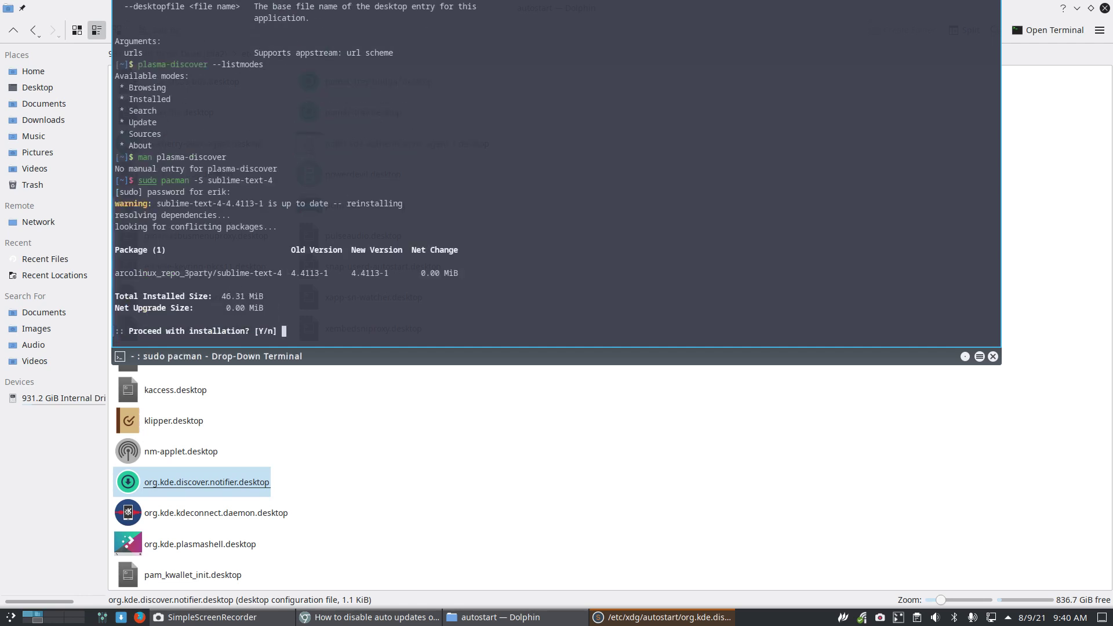
key(Return)
key(F12)
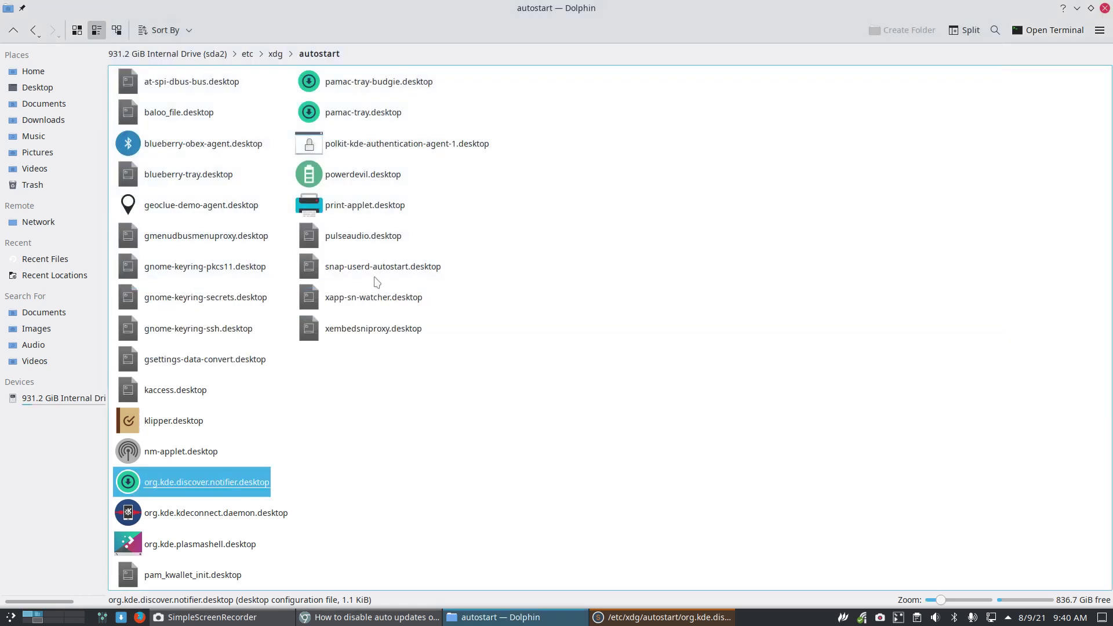
- Open org.kde.discover.notifier.desktop again, using both the Sublime Text option and the file's open prompt
right_click(262, 482)
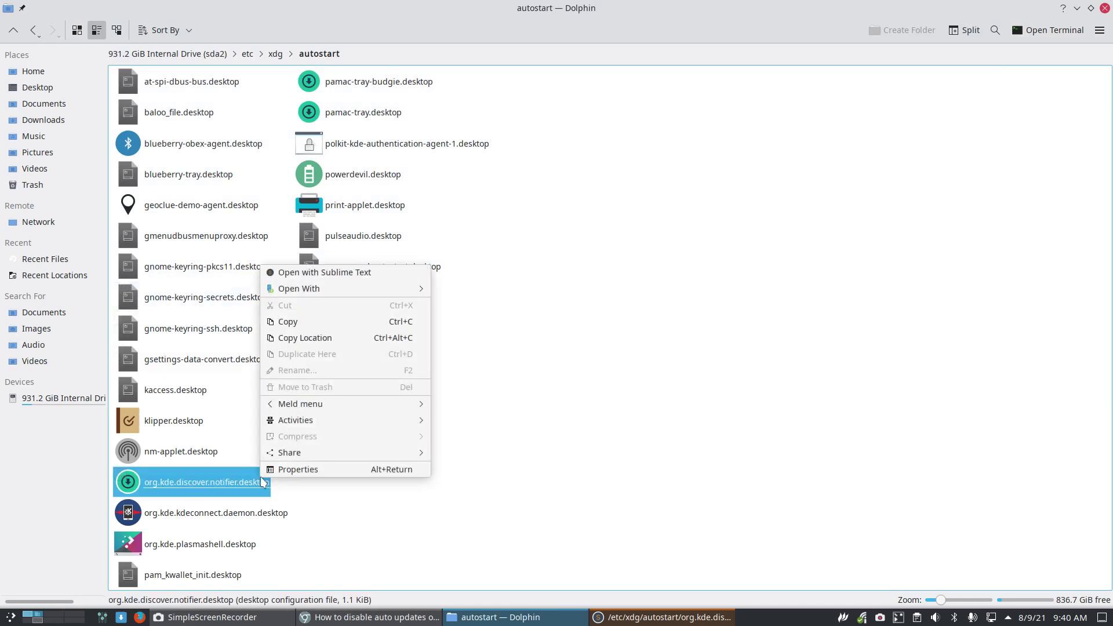
click(358, 273)
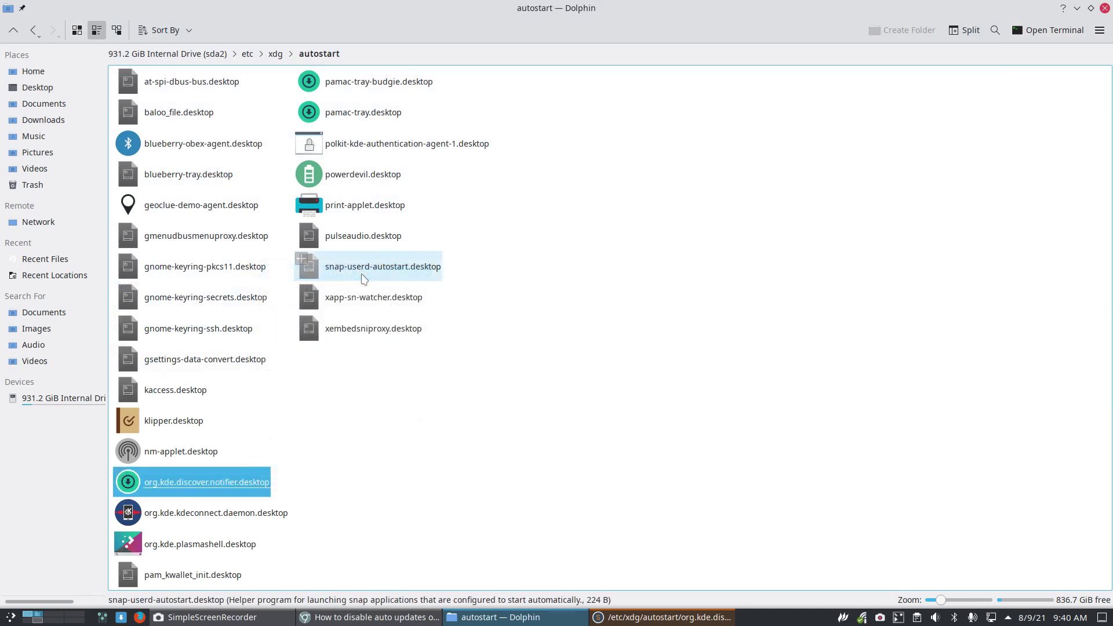
click(253, 485)
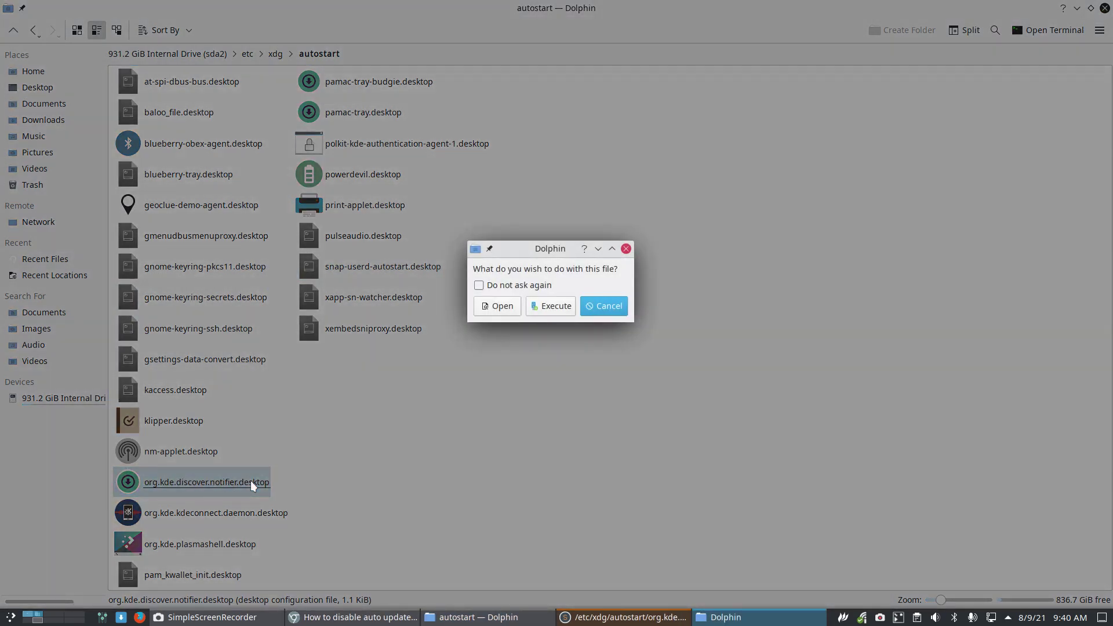
click(490, 308)
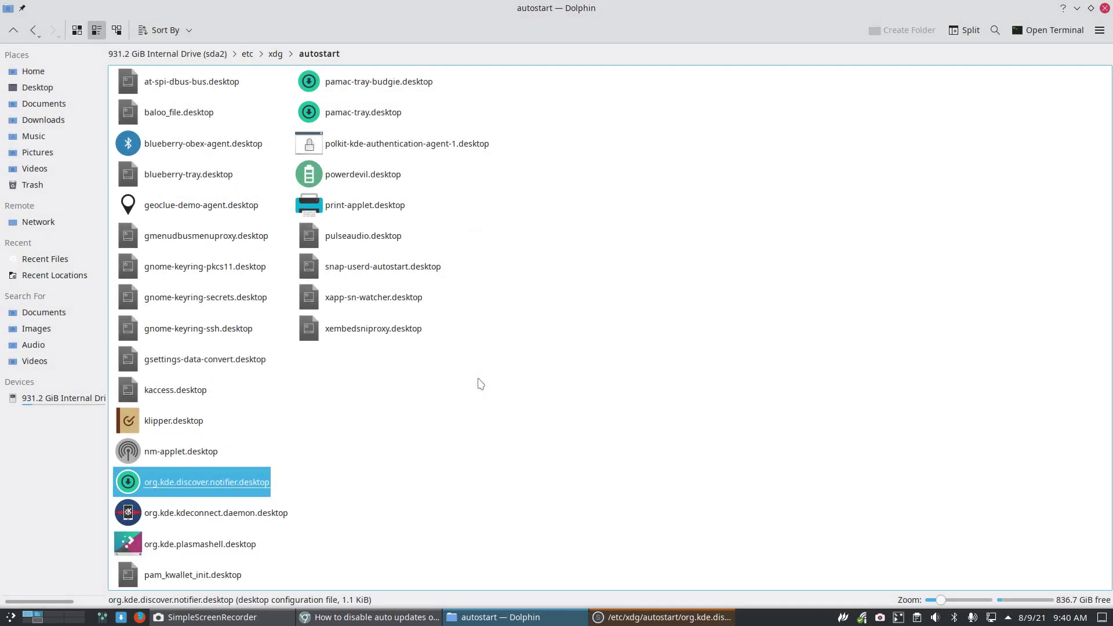
- Restore Dolphin to a smaller window, bring up the Sublime Text window holding the notifier file and maximize it
drag(517, 10, 451, 59)
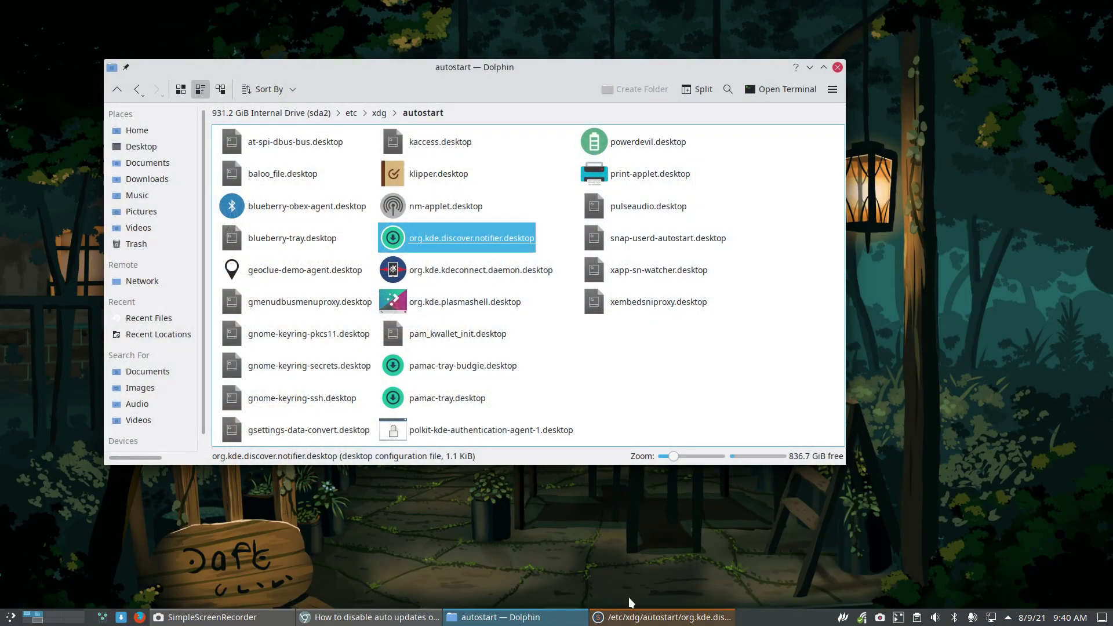
click(652, 616)
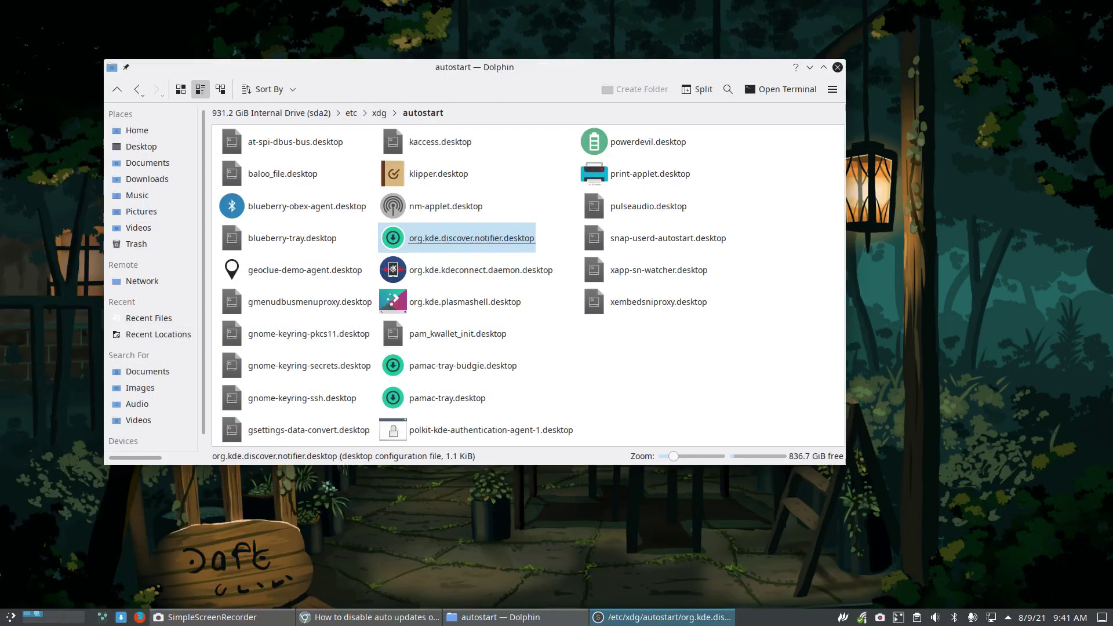
double_click(471, 238)
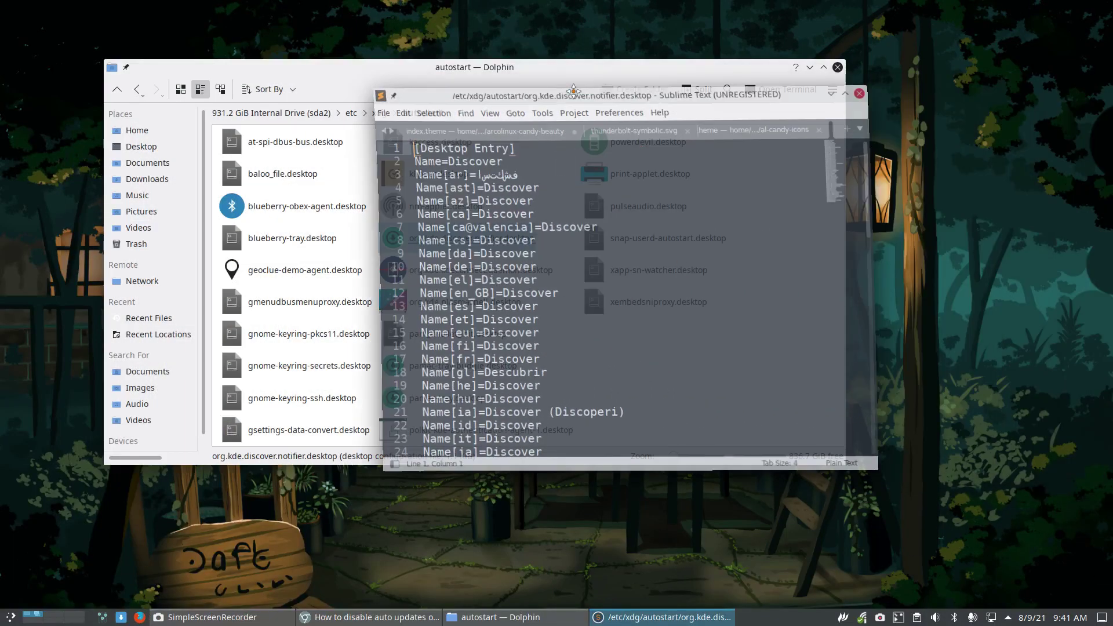
double_click(563, 100)
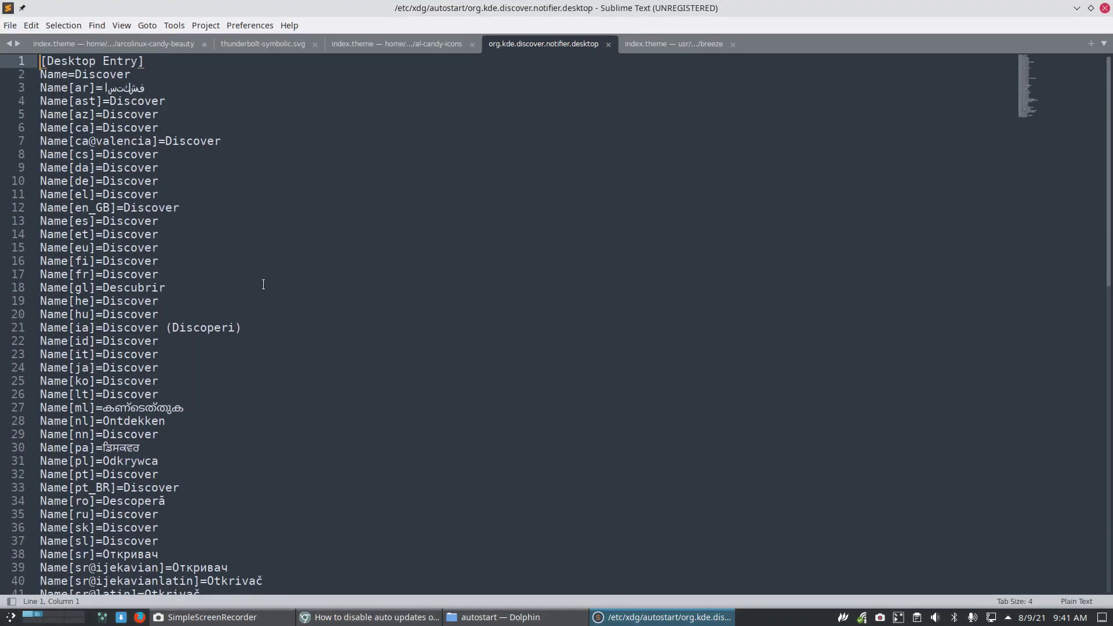
- Set OnlyShowIn to xfce4 at the end of the notifier file, close Sublime Text and return to the file in Dolphin
scroll(263, 284, down, 12)
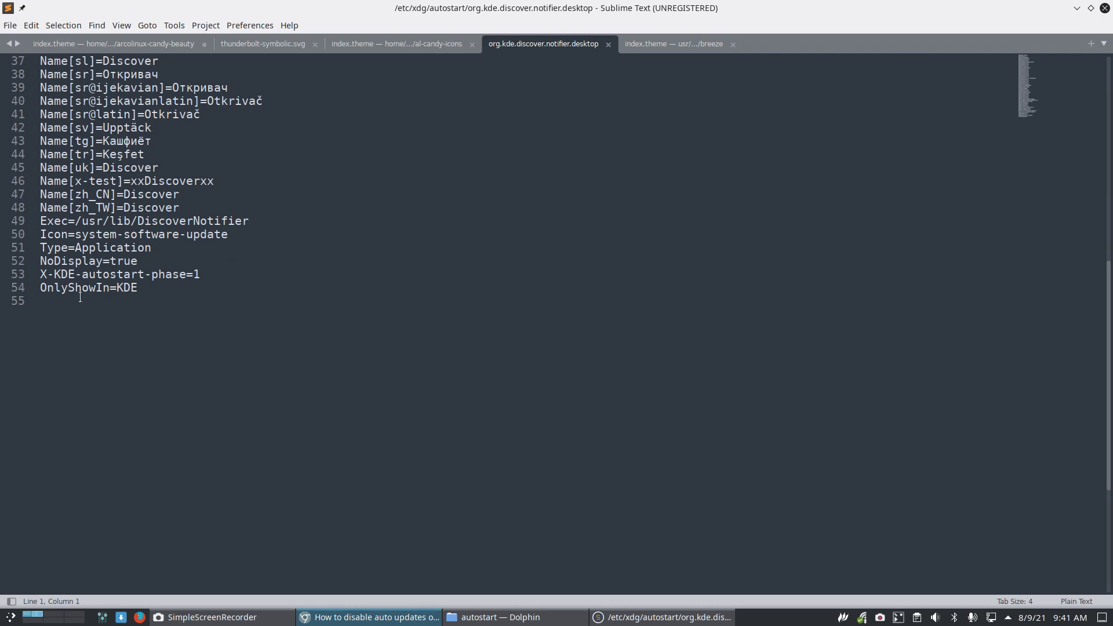
click(118, 288)
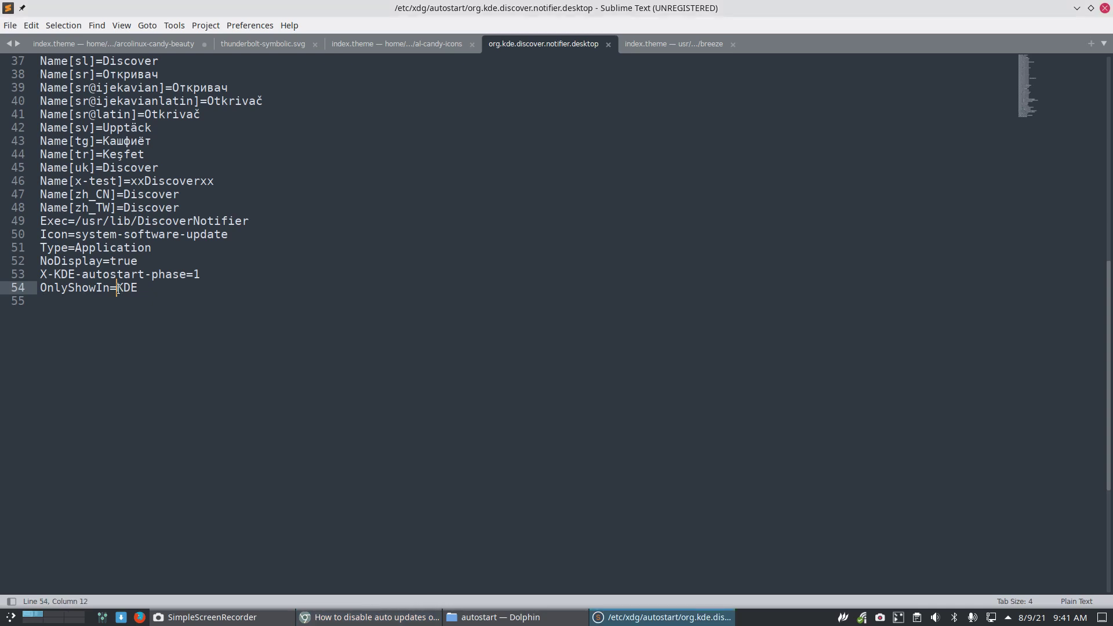
drag(117, 288, 154, 290)
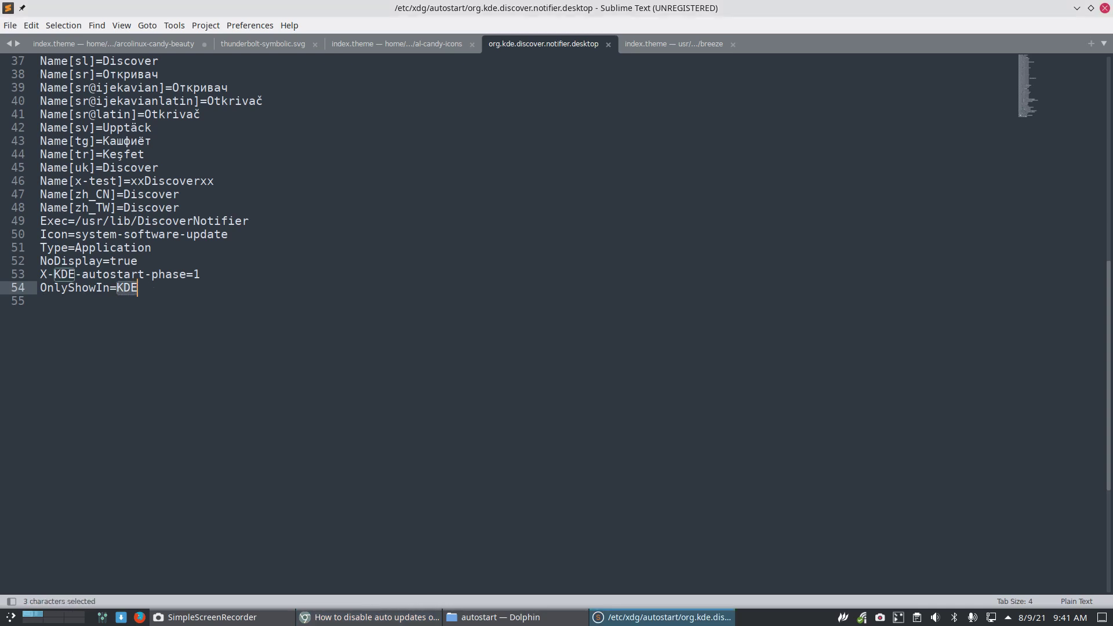
key(BackSpace)
text(xf)
key(BackSpace)
key(BackSpace)
text(xfc)
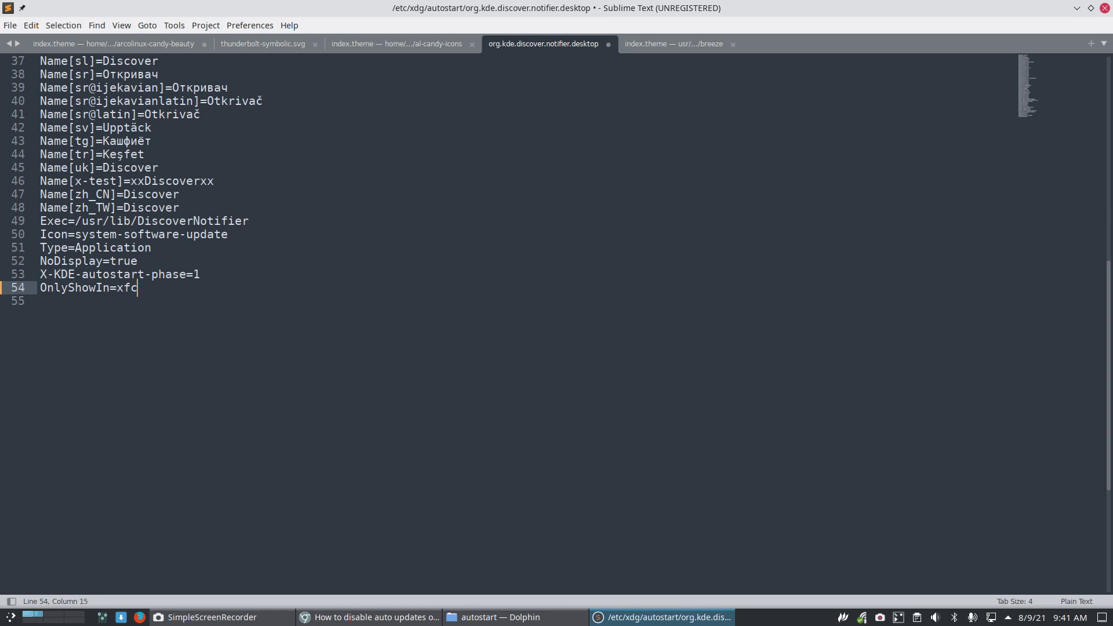
text(e4)
click(1105, 7)
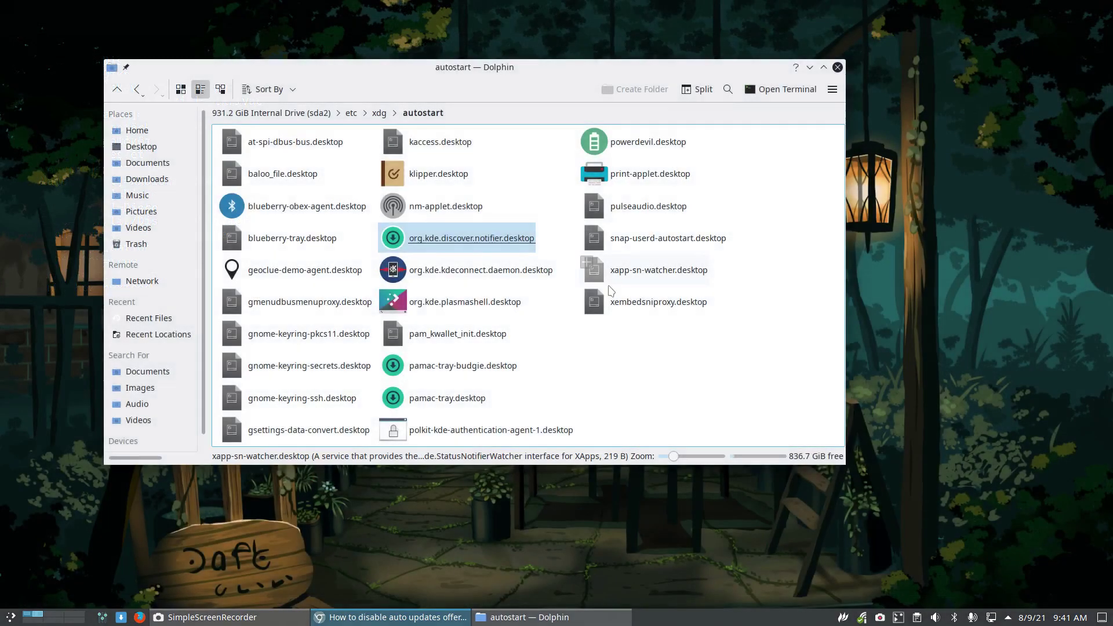
click(524, 240)
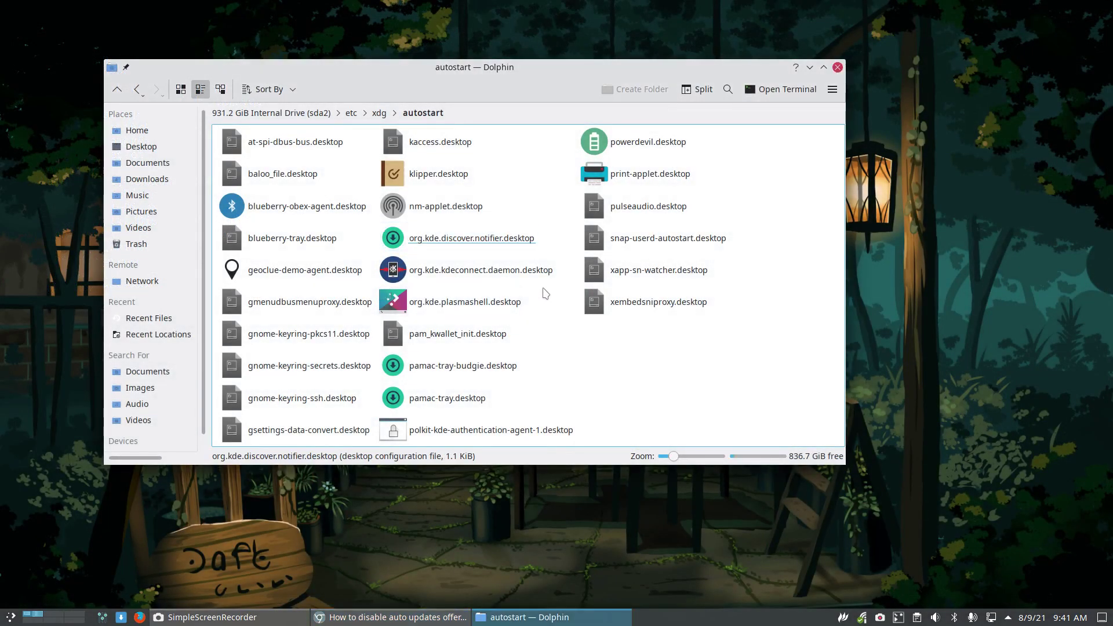
- Open the autostart folder in Thunar as root, entering the root password, and enlarge the Thunar window over Dolphin
right_click(522, 244)
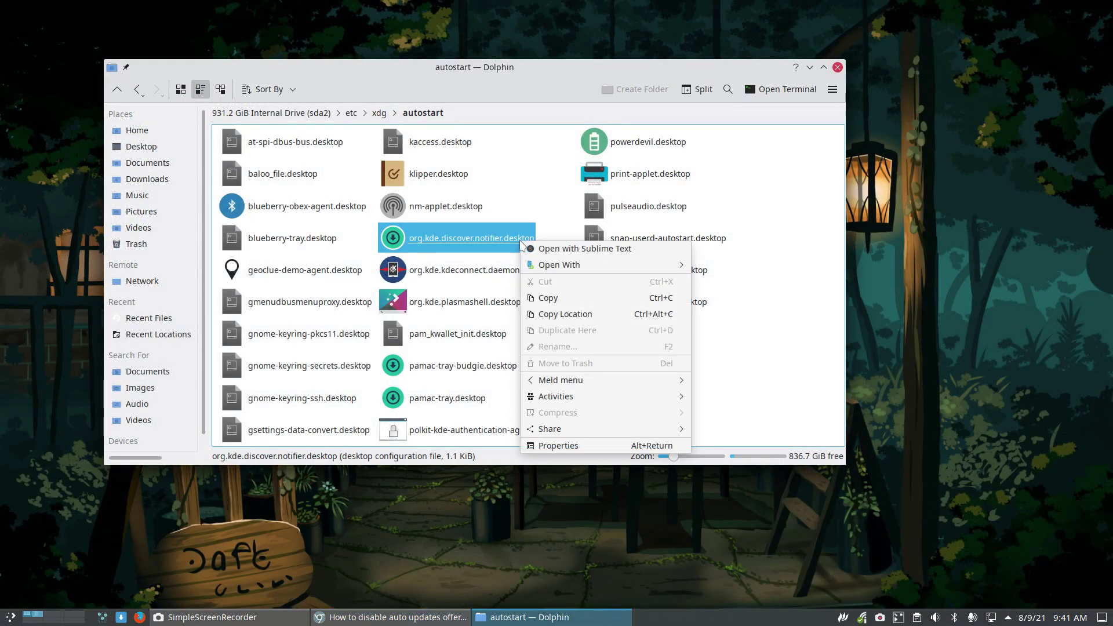
click(778, 403)
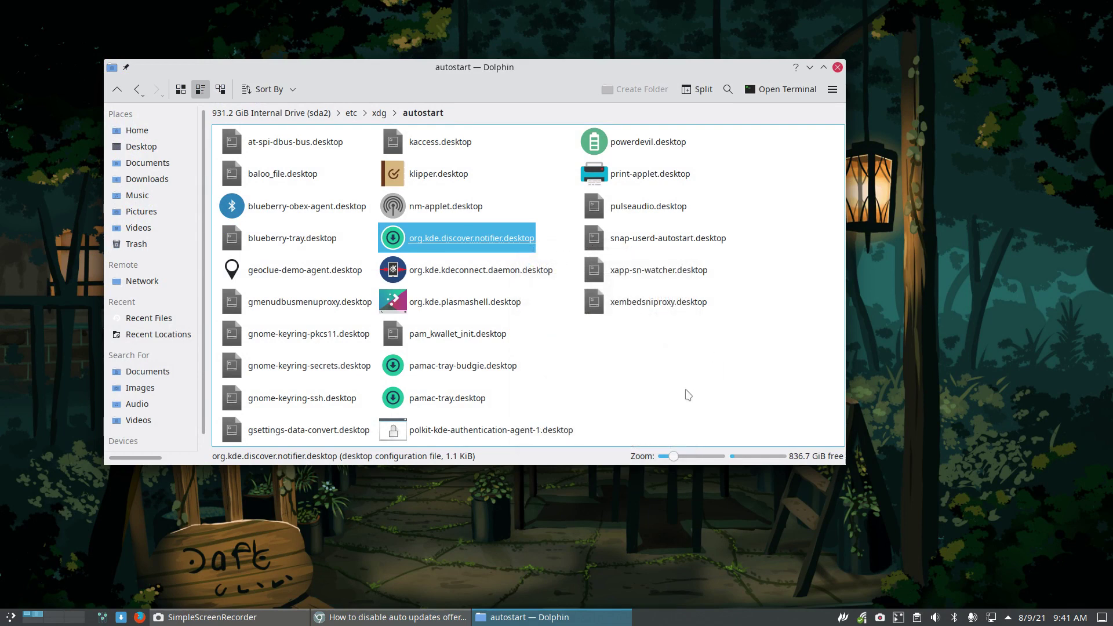
right_click(610, 361)
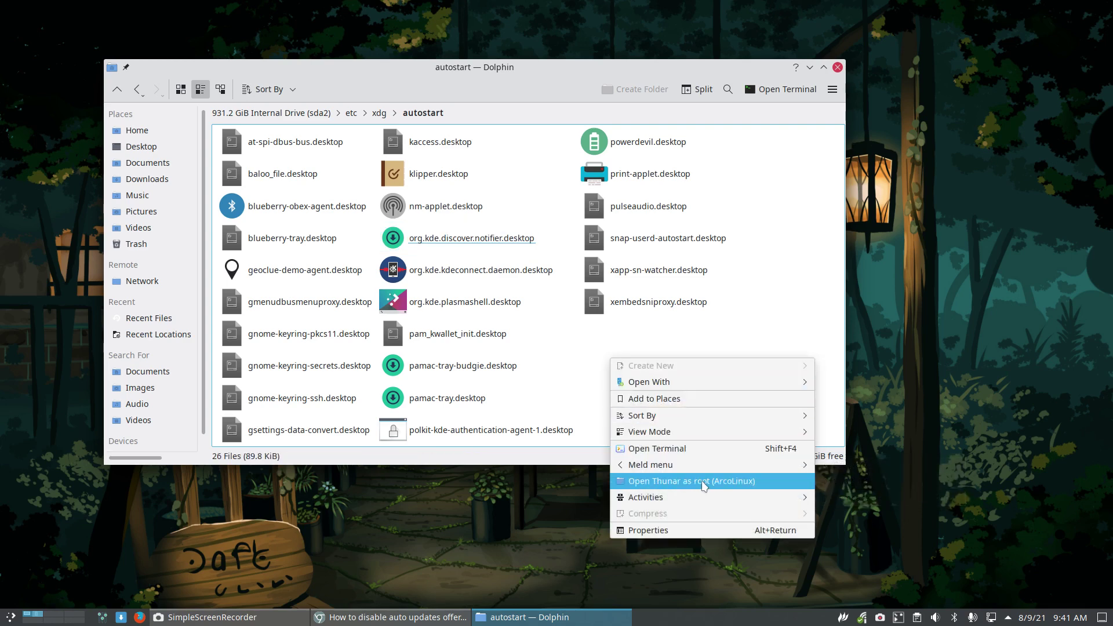
click(740, 481)
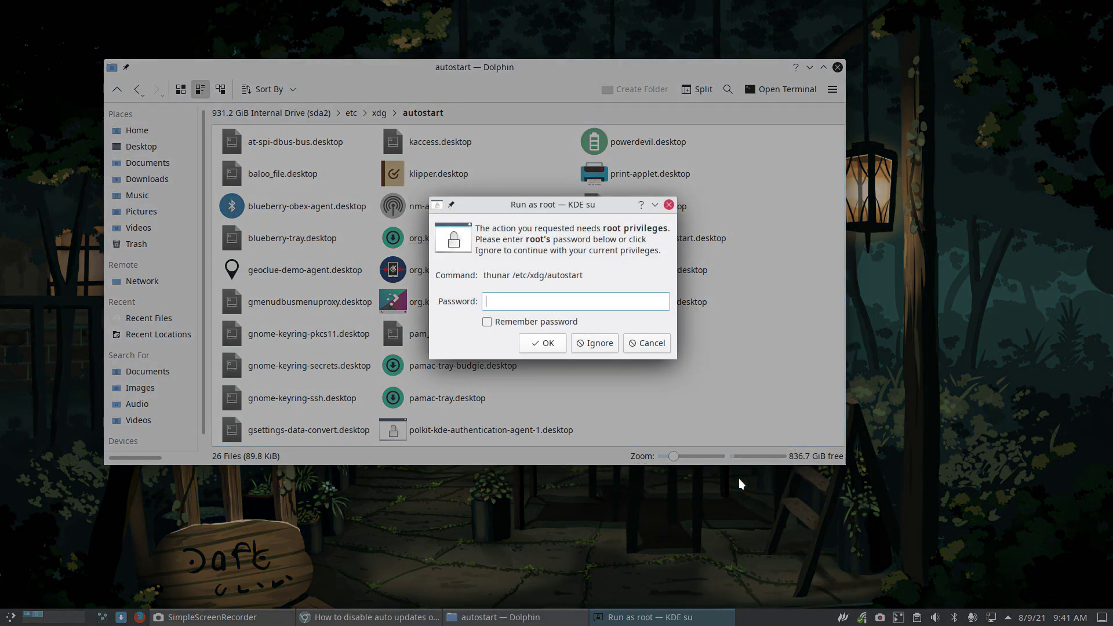
text(****)
key(Return)
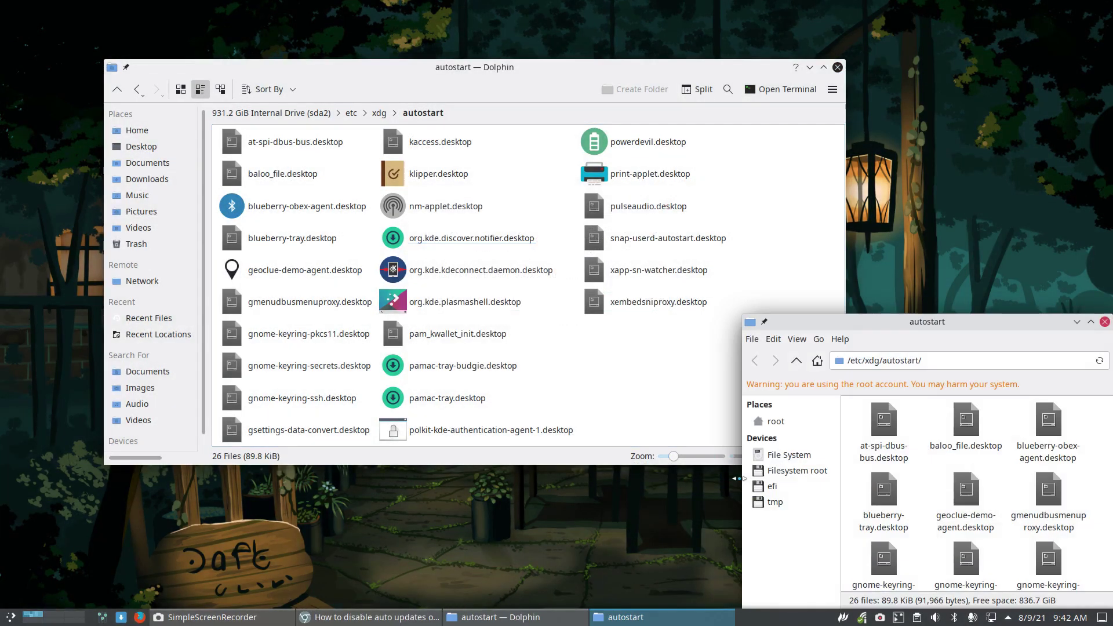
drag(939, 323, 436, 146)
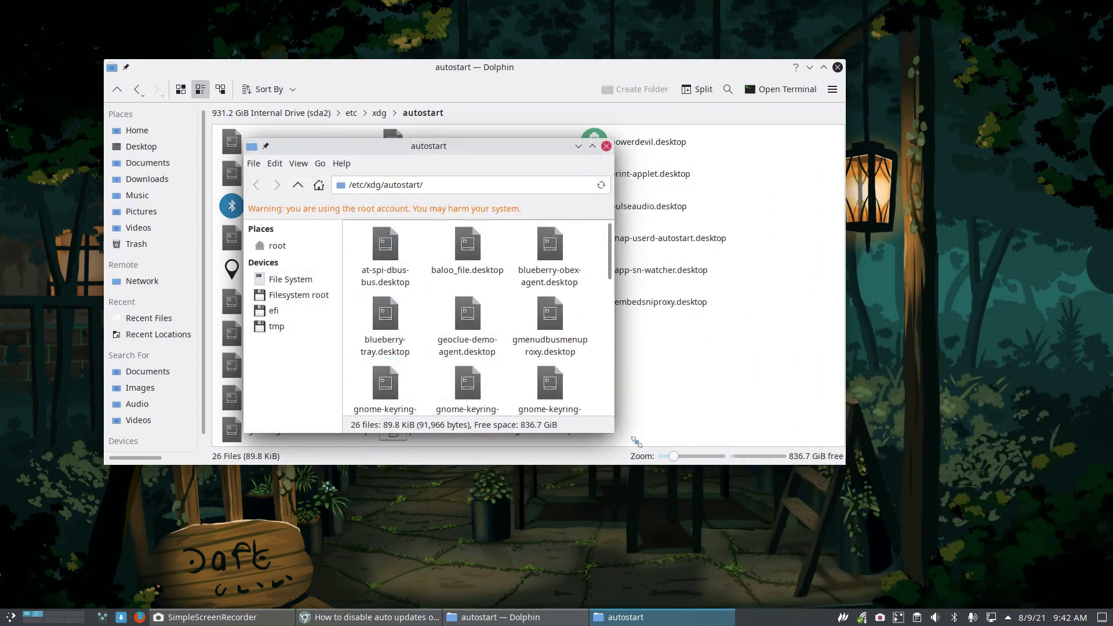
drag(637, 442, 947, 572)
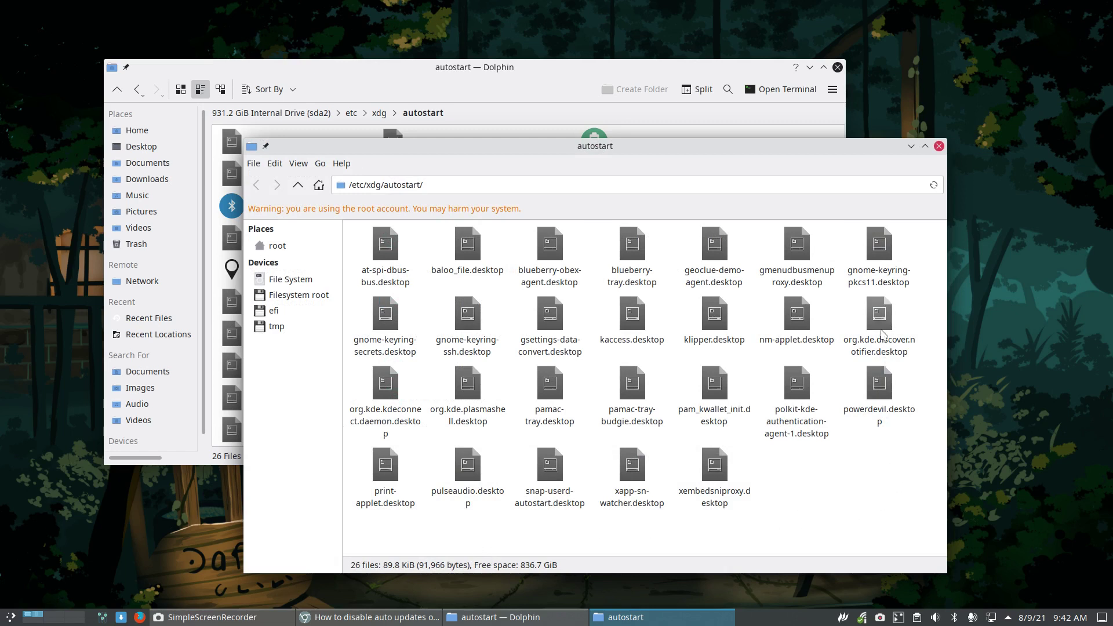
- Try to move org.kde.discover.notifier.desktop from the root Thunar window to the desktop
drag(881, 332, 1031, 200)
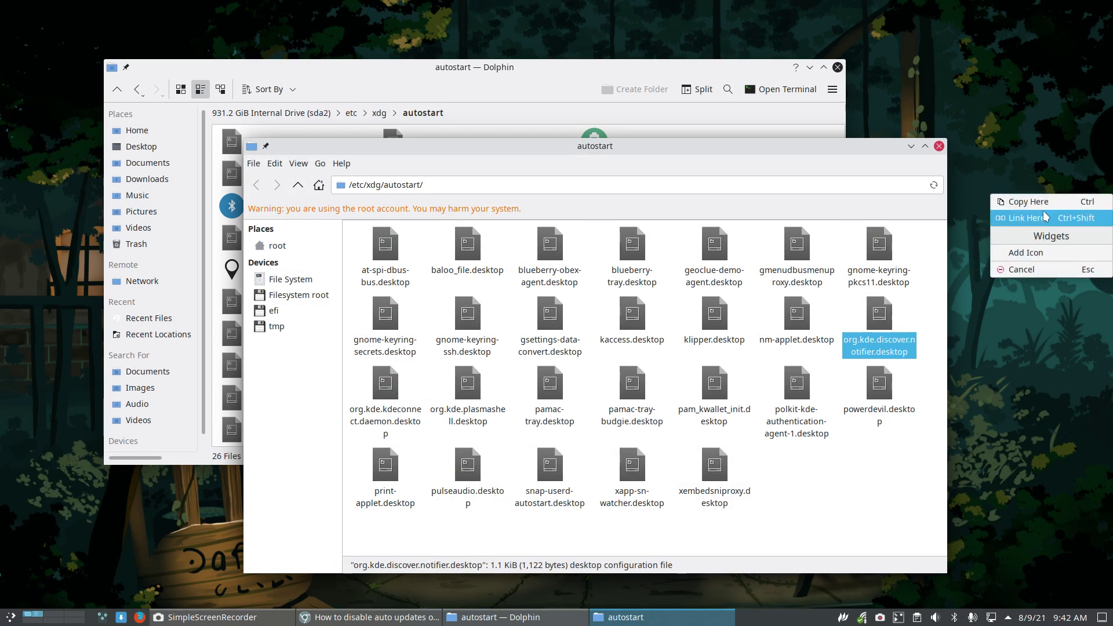
click(931, 440)
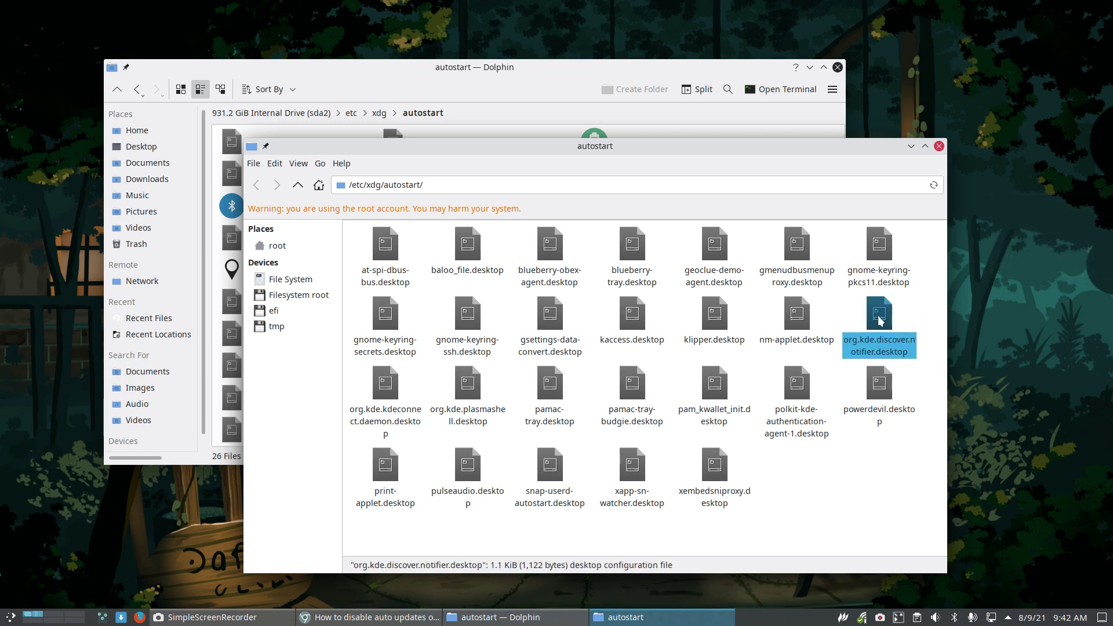
key(ctrl+x)
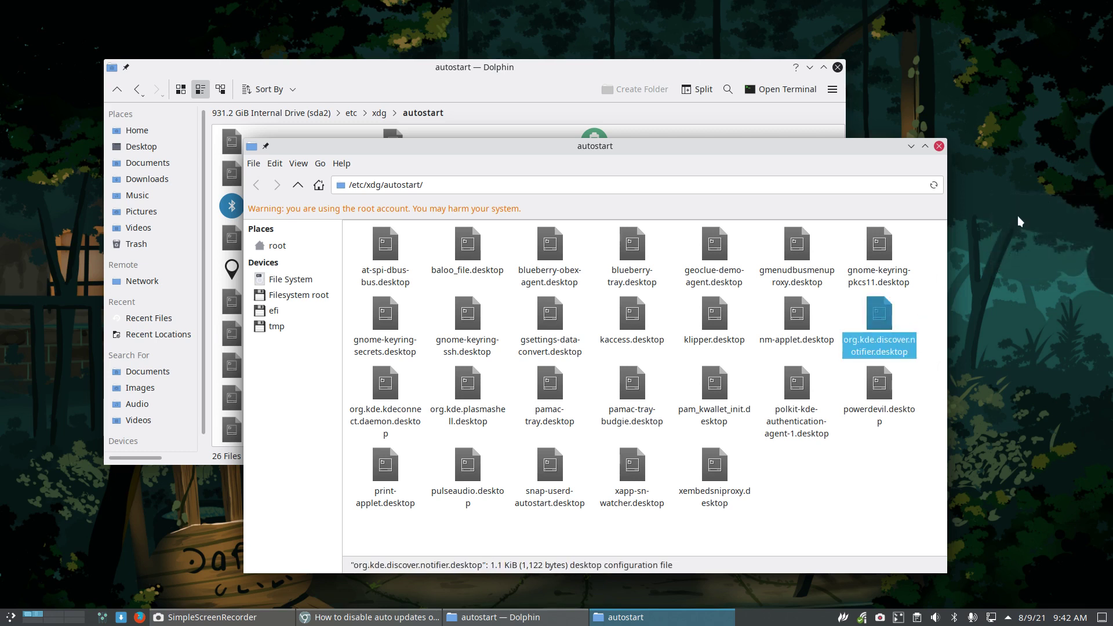
click(1021, 218)
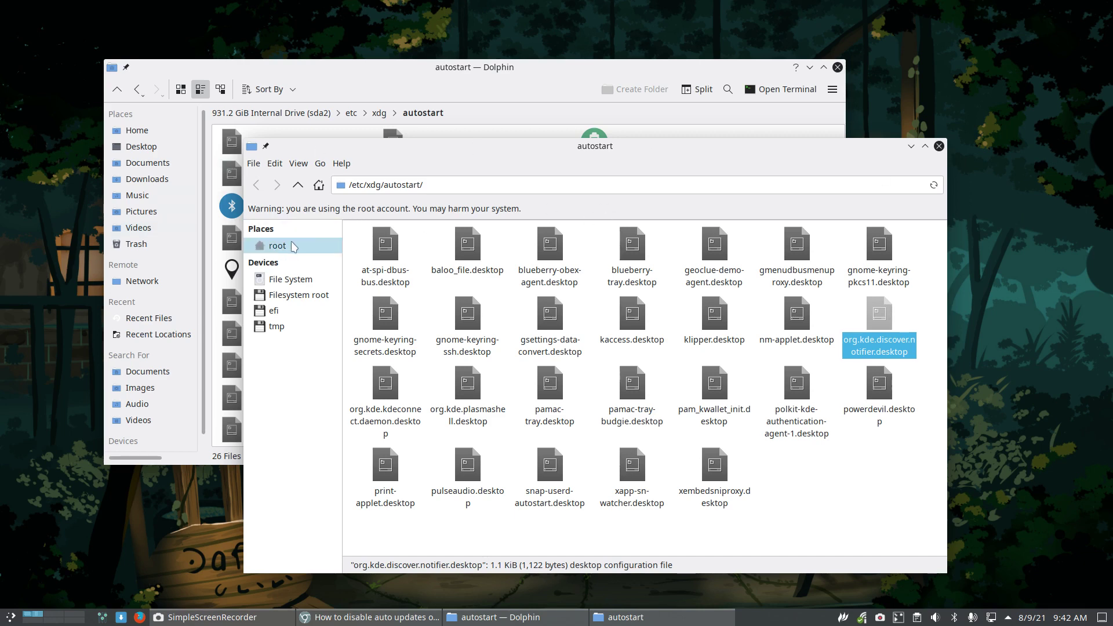
- Show the Desktop folder in Dolphin and select its copy of org.kde.discover.notifier.desktop
click(344, 72)
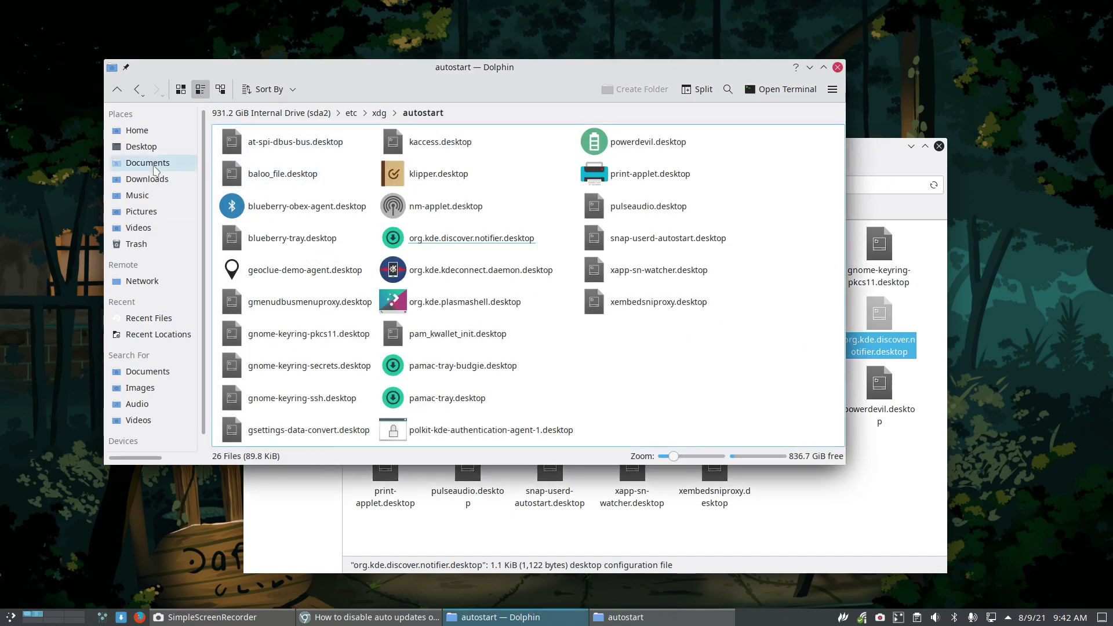
click(141, 146)
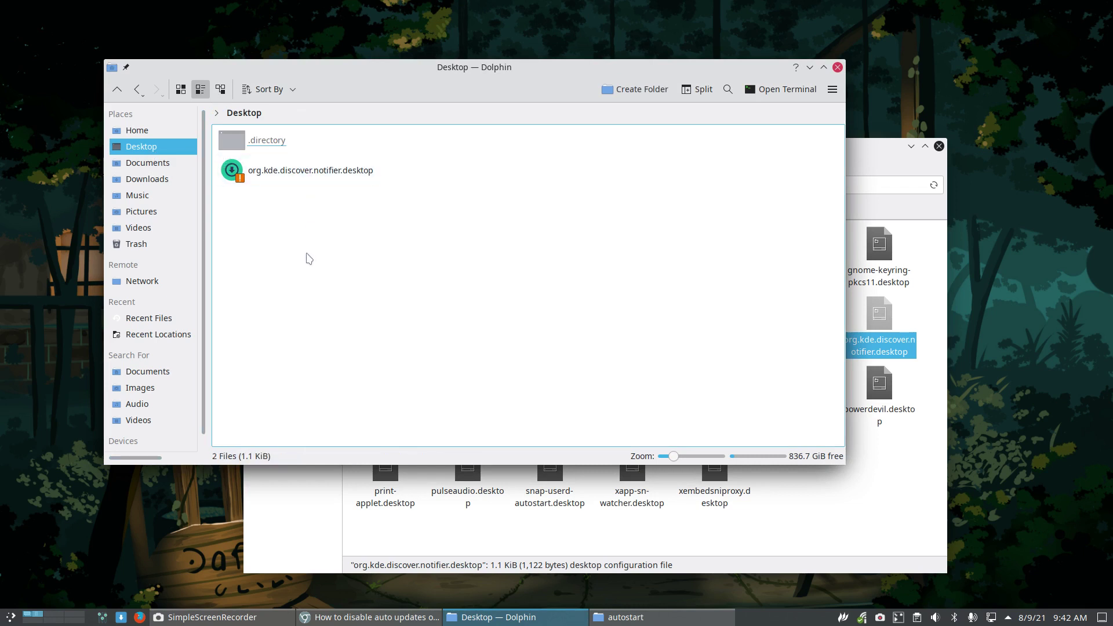
click(306, 179)
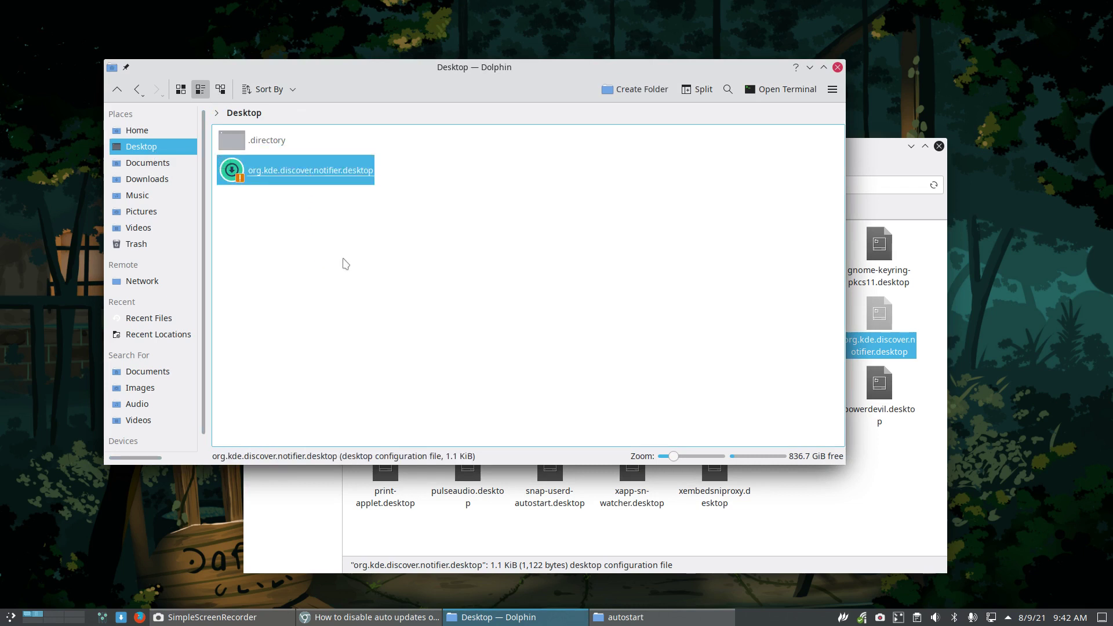
- Permanently delete org.kde.discover.notifier.desktop from /etc/xdg/autostart in the root Thunar window and check the hidden system tray entries
click(870, 164)
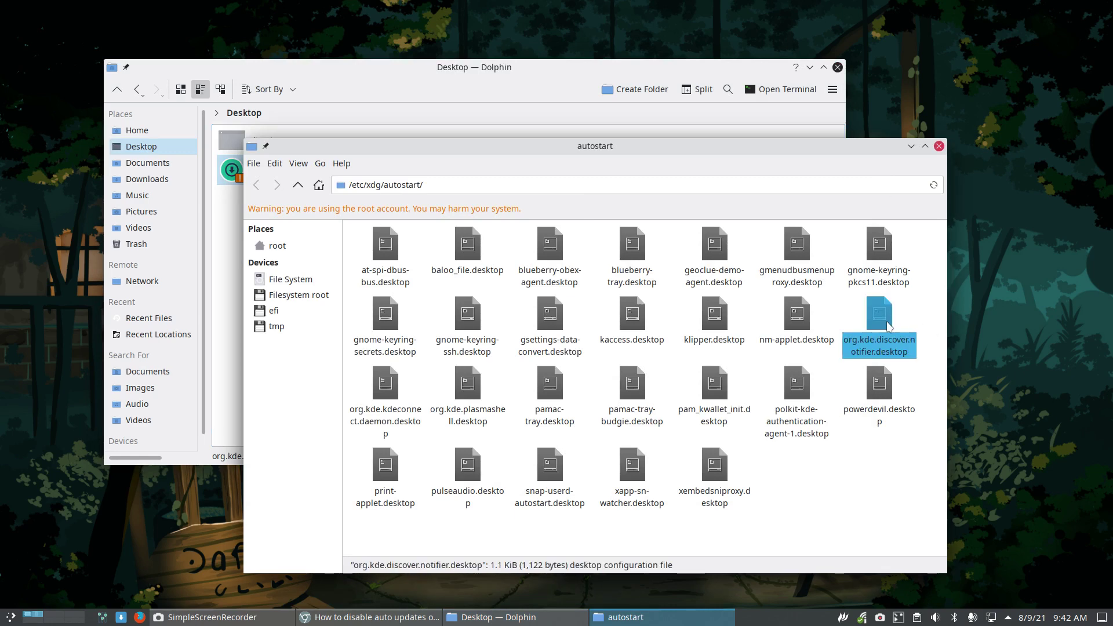
key(shift+Delete)
click(663, 407)
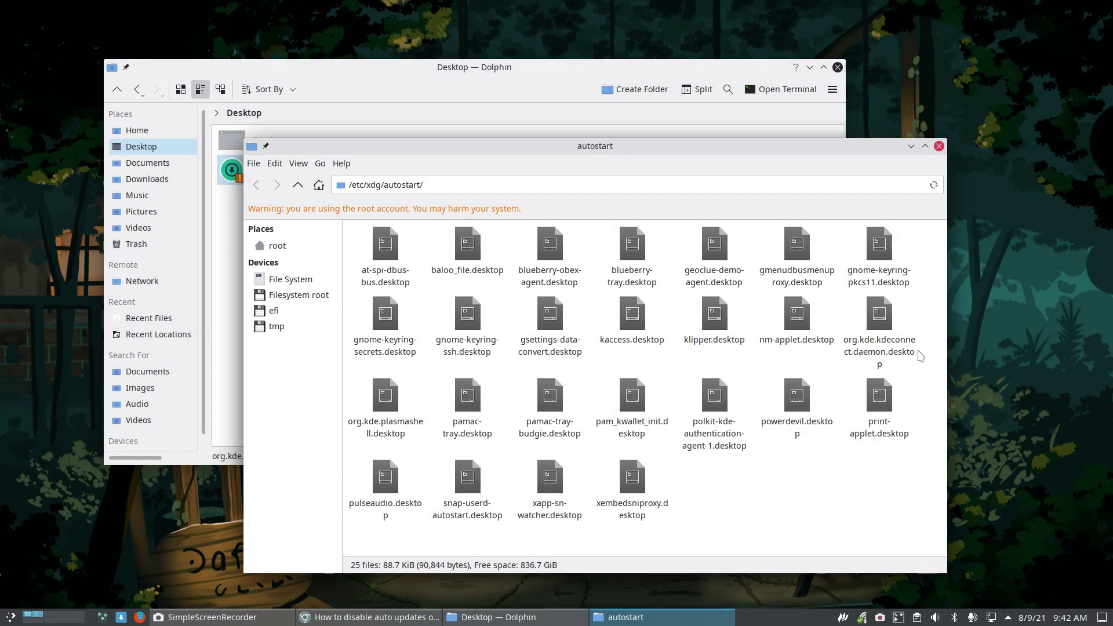
click(1009, 618)
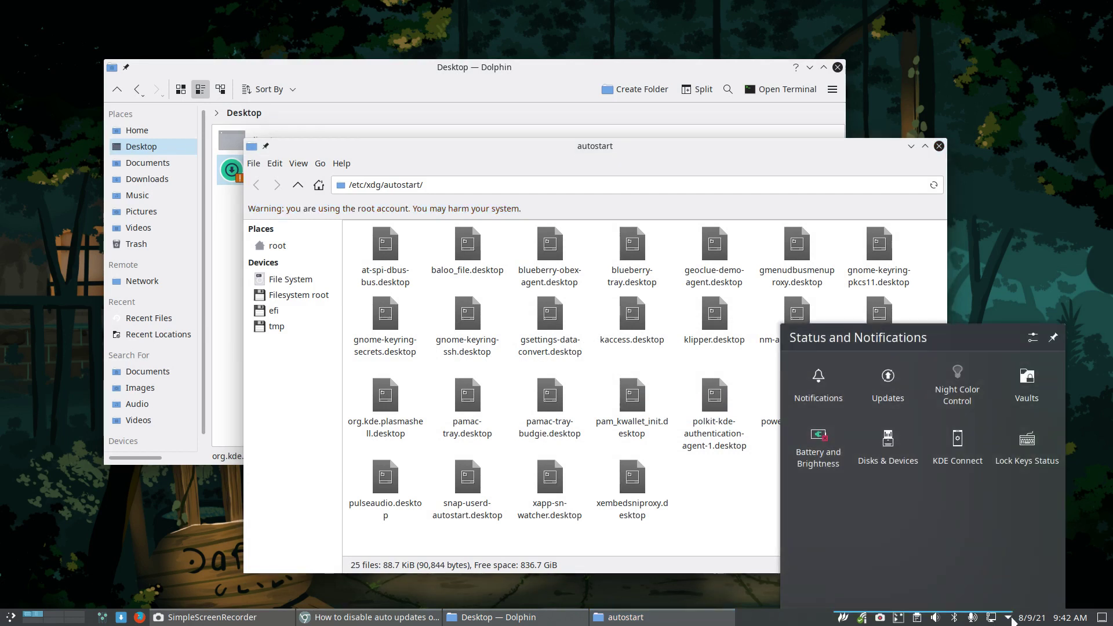
click(727, 520)
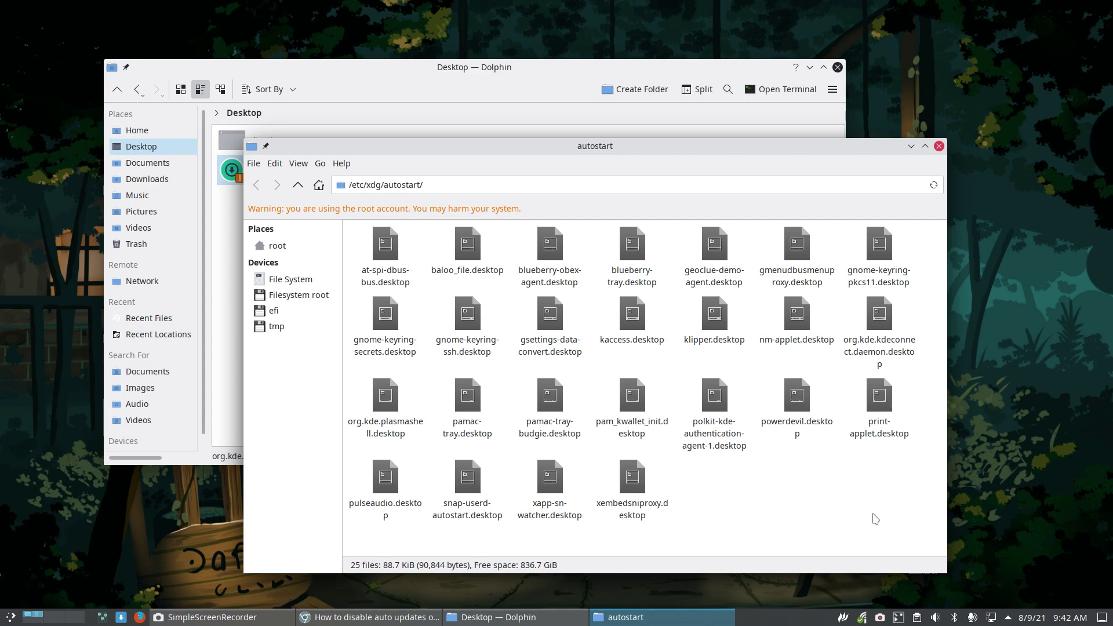
- Open a Konsole terminal and put the command sudo pacman -Rdd discover at the prompt without running it
key(ctrl+alt+t)
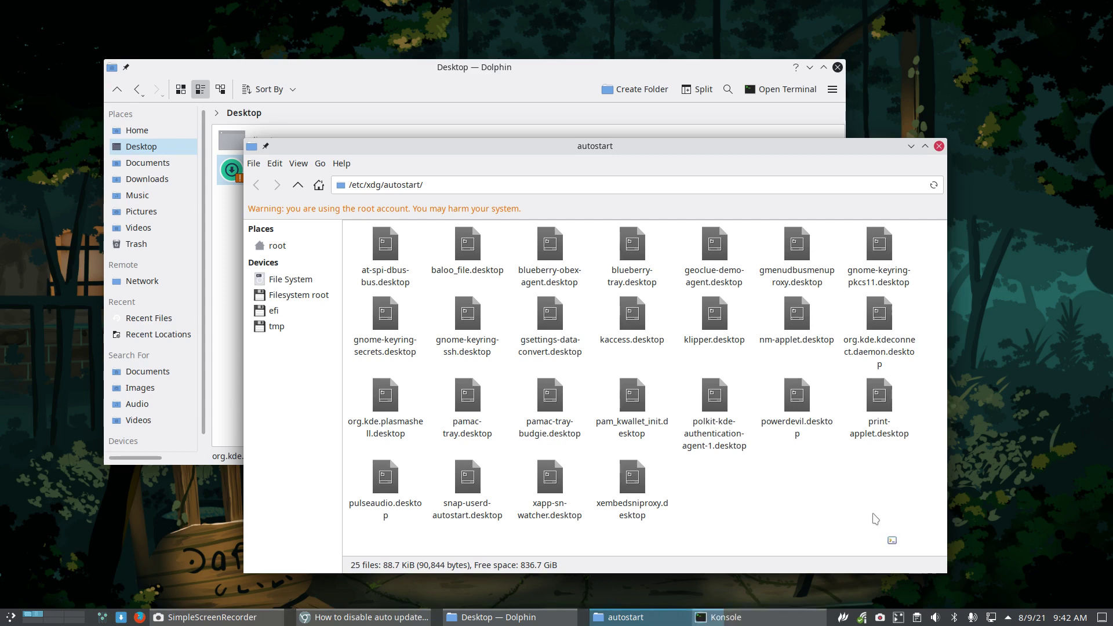
text(plasma-discover --listmodes)
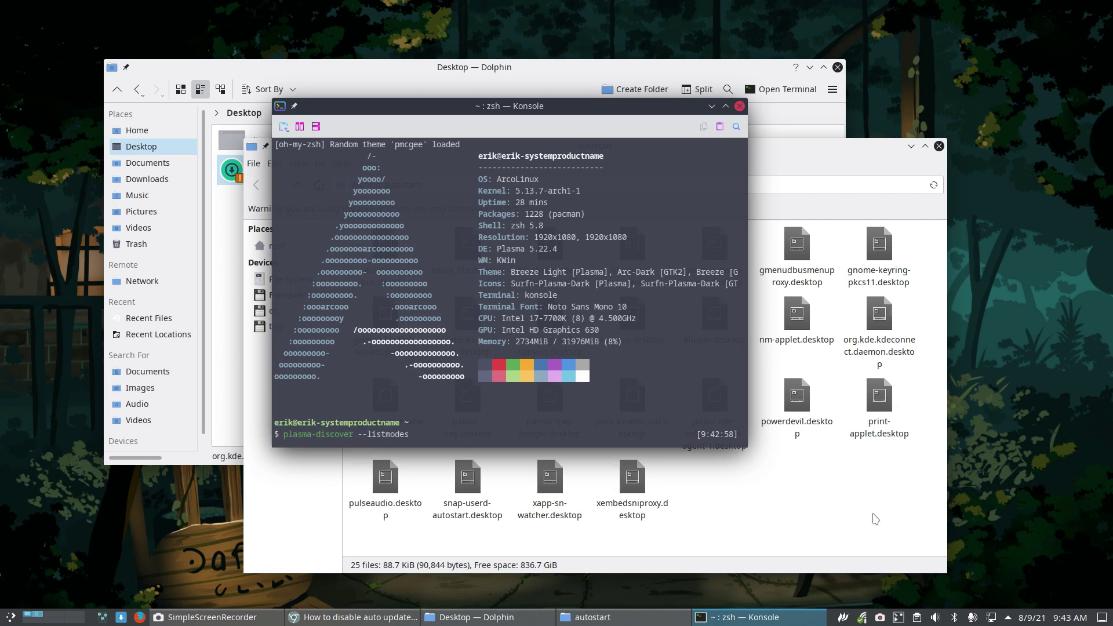
key(BackSpace)
key(BackSpace)
key(BackSpace)
key(BackSpace)
key(BackSpace)
key(BackSpace)
key(BackSpace)
key(BackSpace)
key(BackSpace)
key(BackSpace)
key(BackSpace)
key(BackSpace)
key(BackSpace)
key(BackSpace)
key(BackSpace)
key(BackSpace)
key(BackSpace)
key(BackSpace)
key(BackSpace)
key(BackSpace)
key(Up)
- Enlarge the Konsole text several sizes so the pacman command is easy to read
key(ctrl+plus)
key(ctrl+plus)
key(ctrl+plus)
key(ctrl+plus)
key(ctrl+plus)
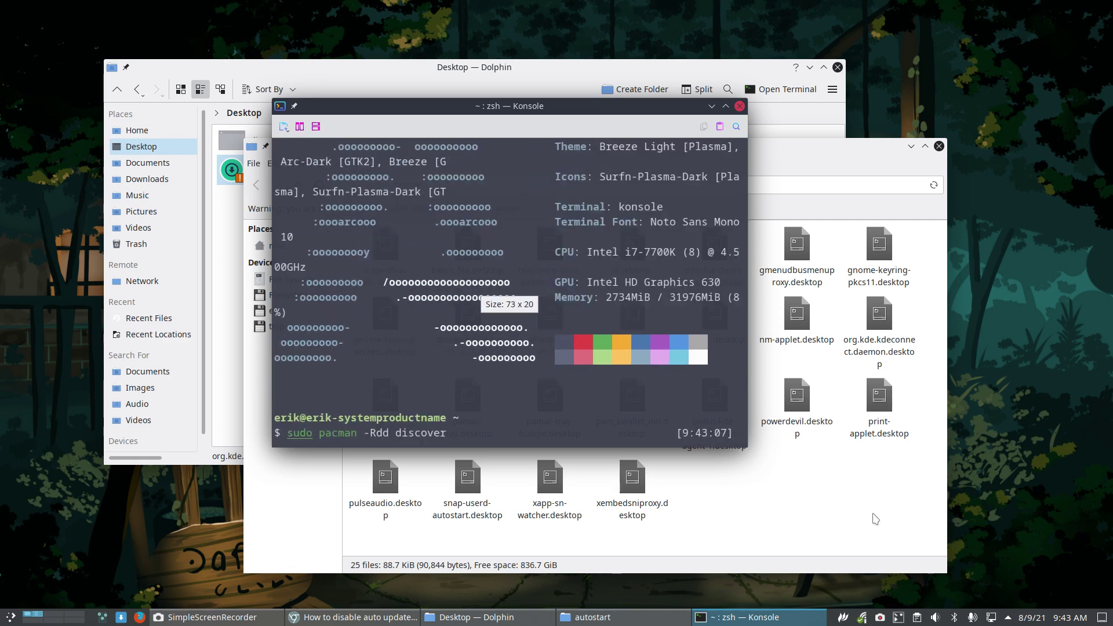
key(ctrl+plus)
key(ctrl+plus)
key(ctrl+plus)
key(ctrl+plus)
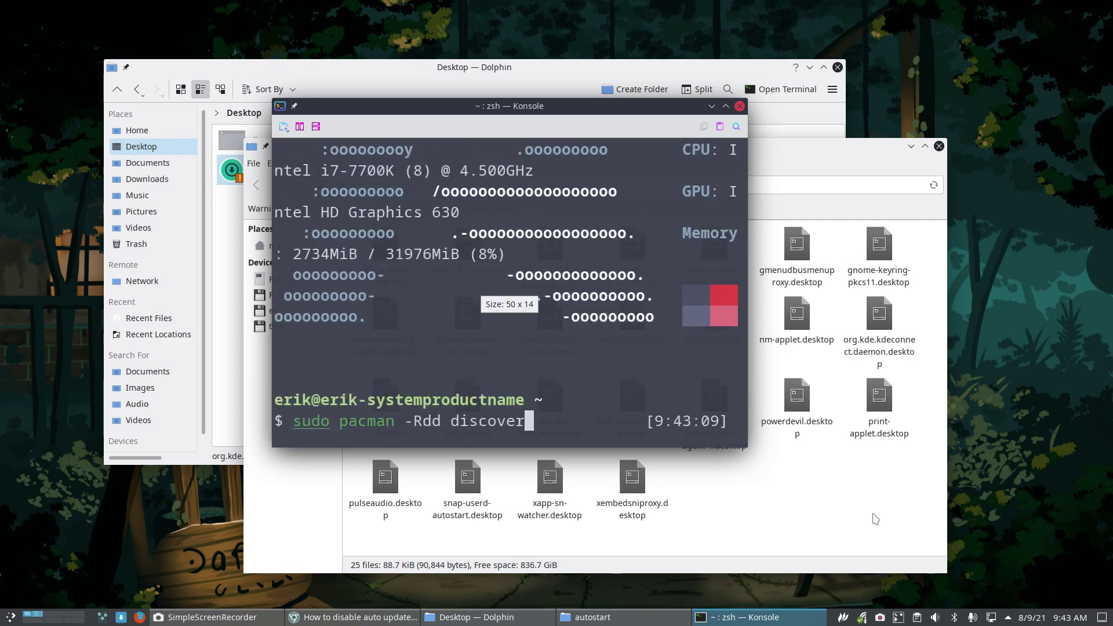